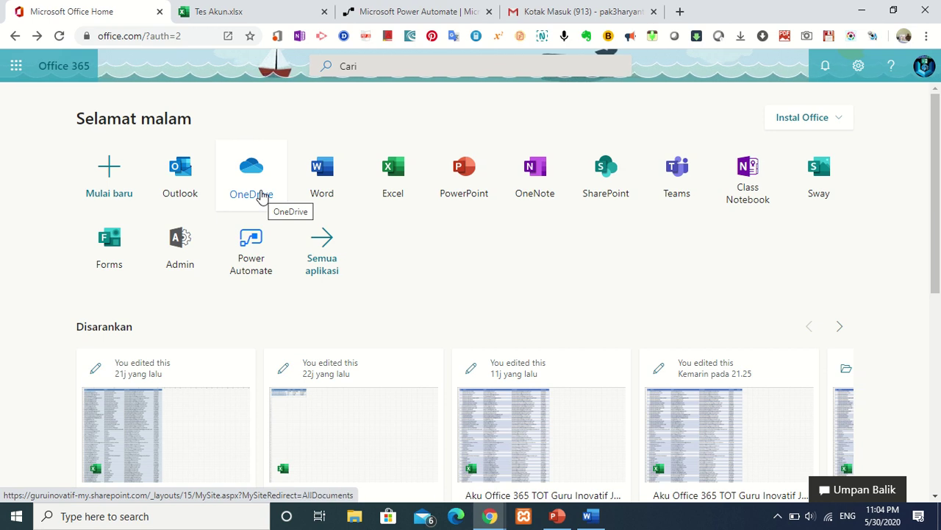
# Open OneDrive in a new tab from the Office 365 home page.
pyautogui.click(261, 195)
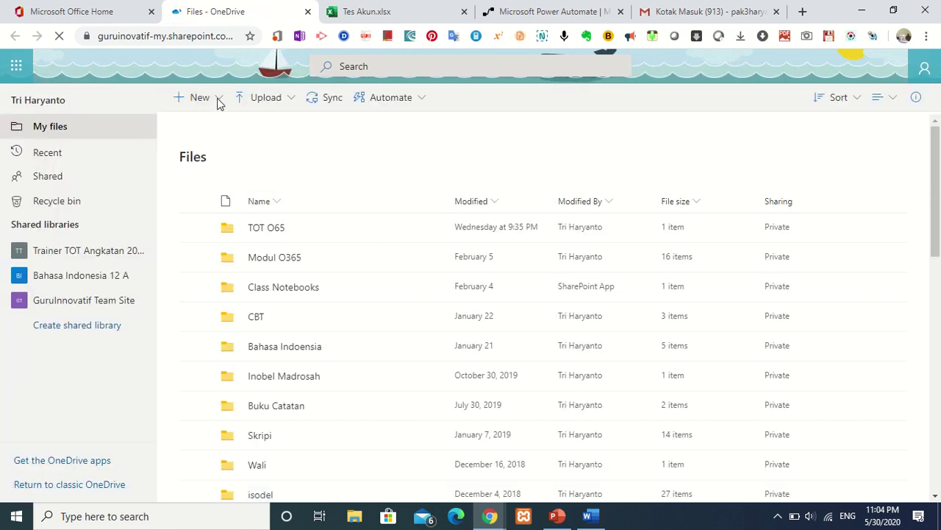
# Create a new Forms for Excel workbook named 'Akun O365 TOT Guru Inovatif Tahun 2020'.
pyautogui.click(216, 101)
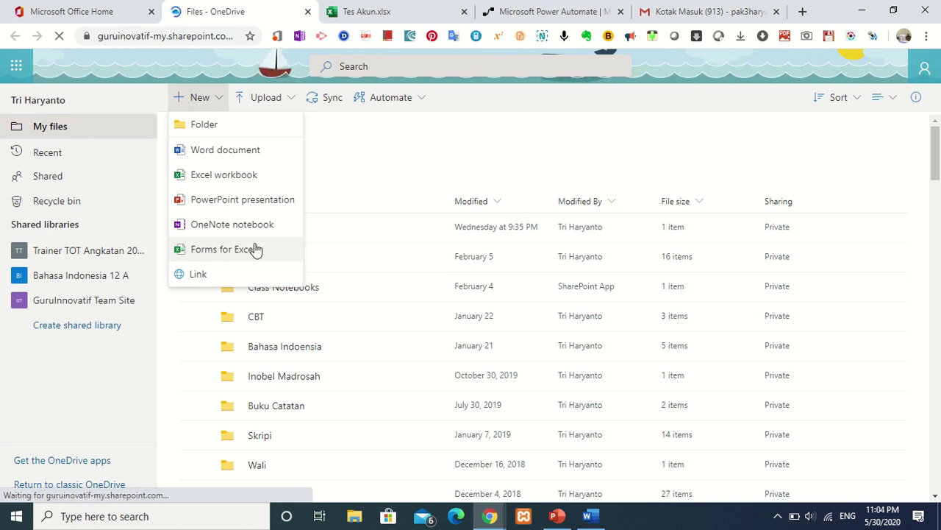
pyautogui.click(255, 250)
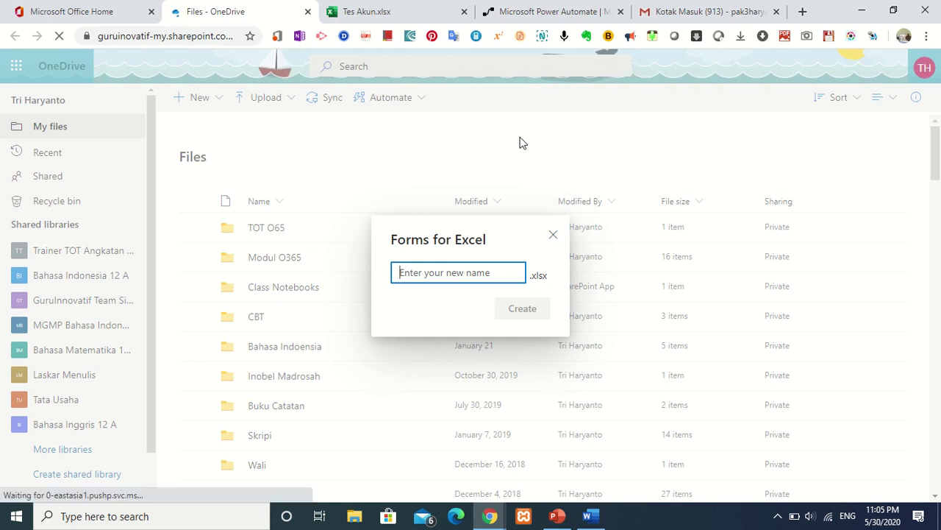
pyautogui.write('A')
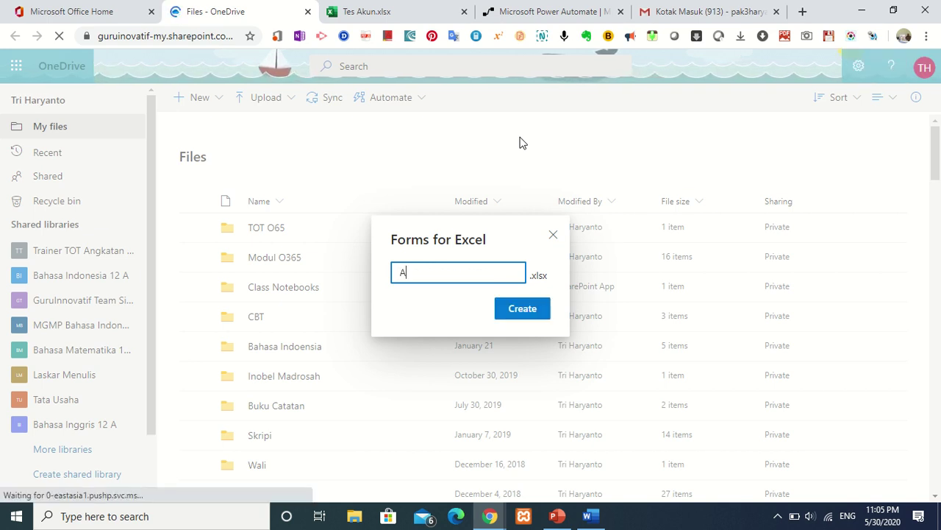
pyautogui.write('kun ')
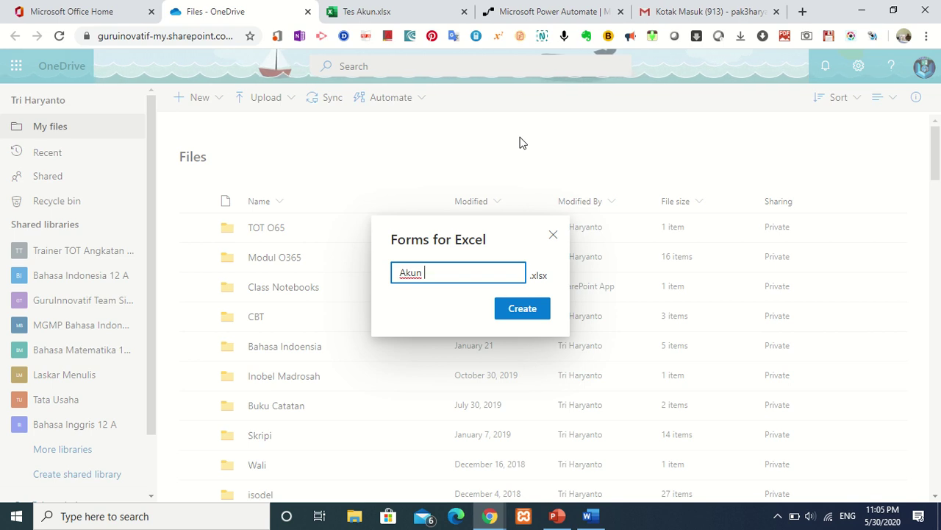
pyautogui.write('O')
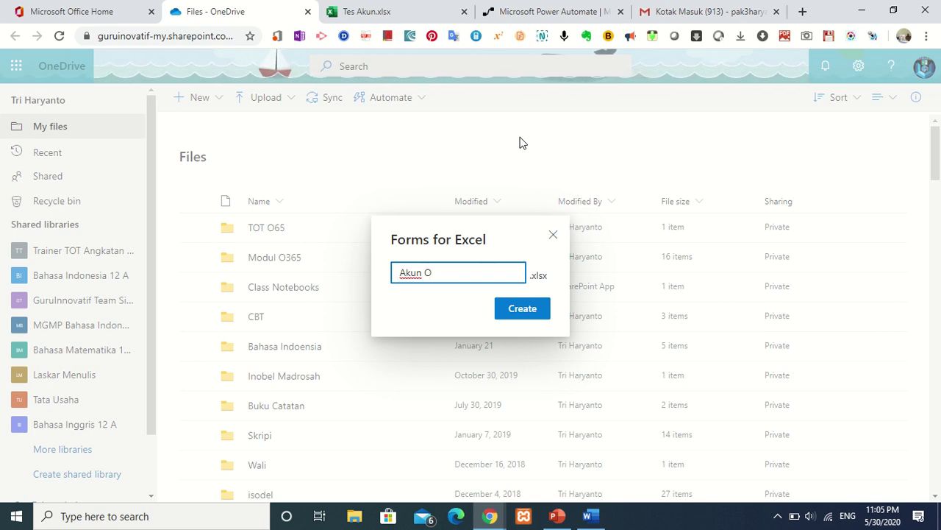
pyautogui.write('365')
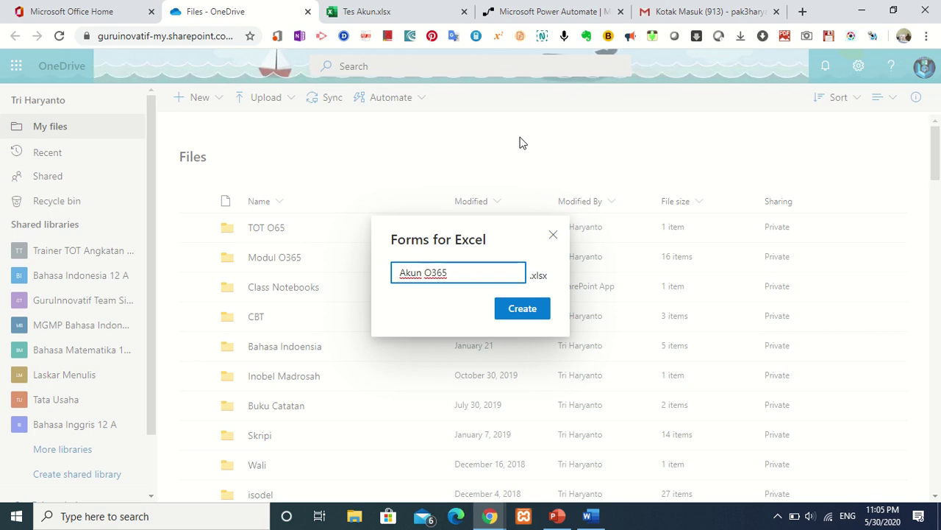
pyautogui.write(' TOT ')
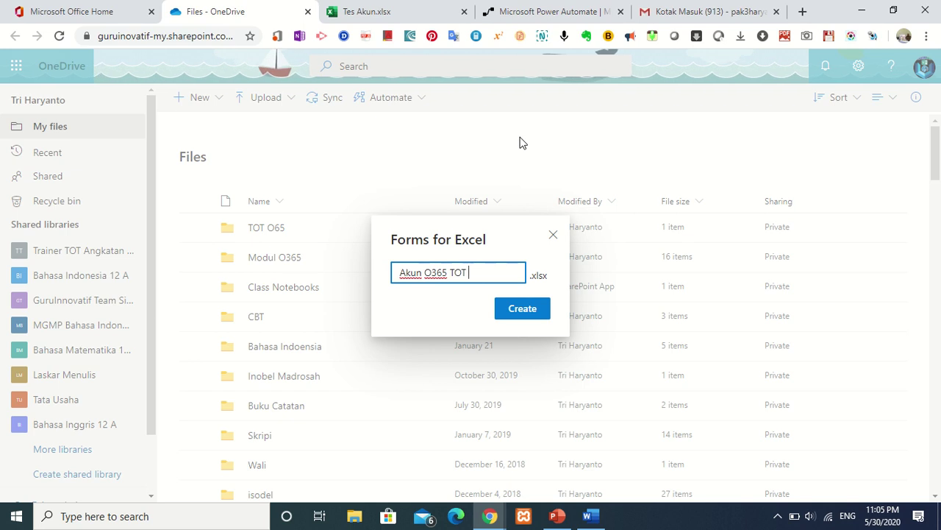
pyautogui.write('Guru')
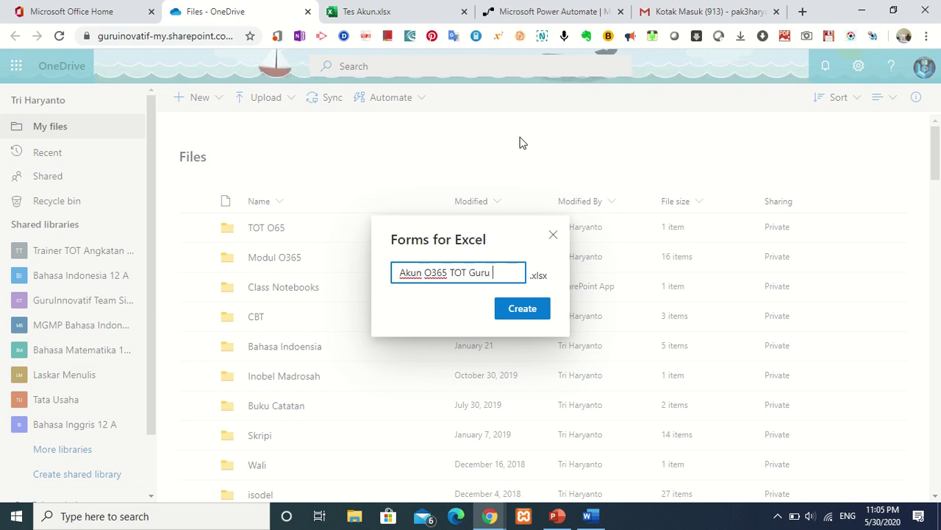
pyautogui.write(' Inovatiuf')
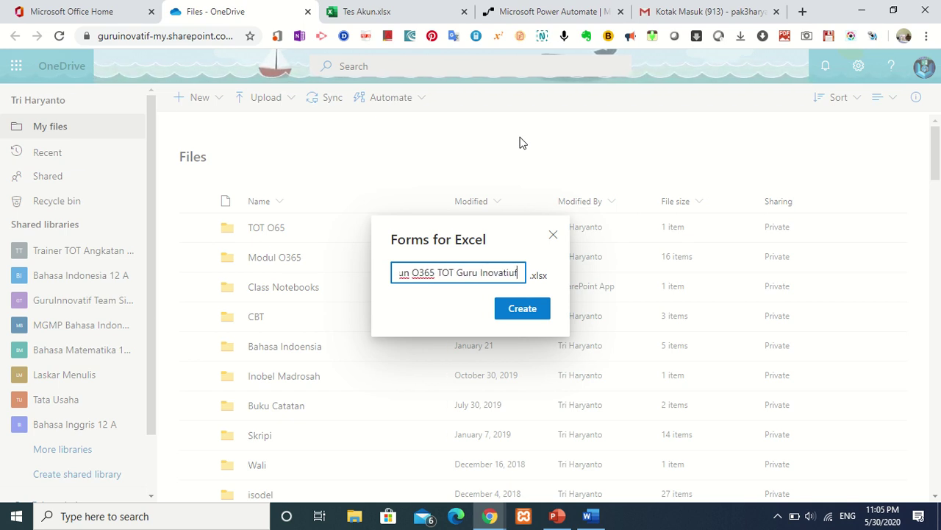
pyautogui.press('BackSpace')
pyautogui.press('BackSpace')
pyautogui.write('f ')
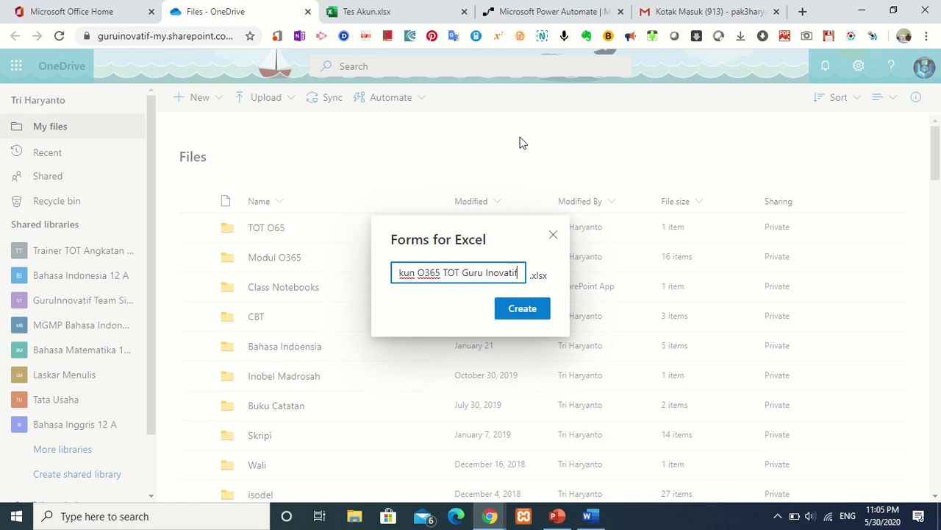
pyautogui.write('Tahu')
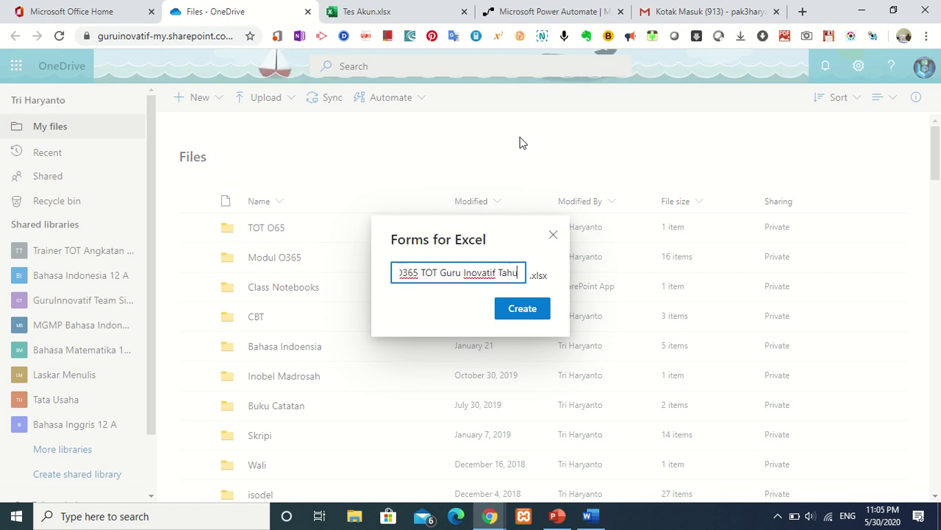
pyautogui.write('n 2020')
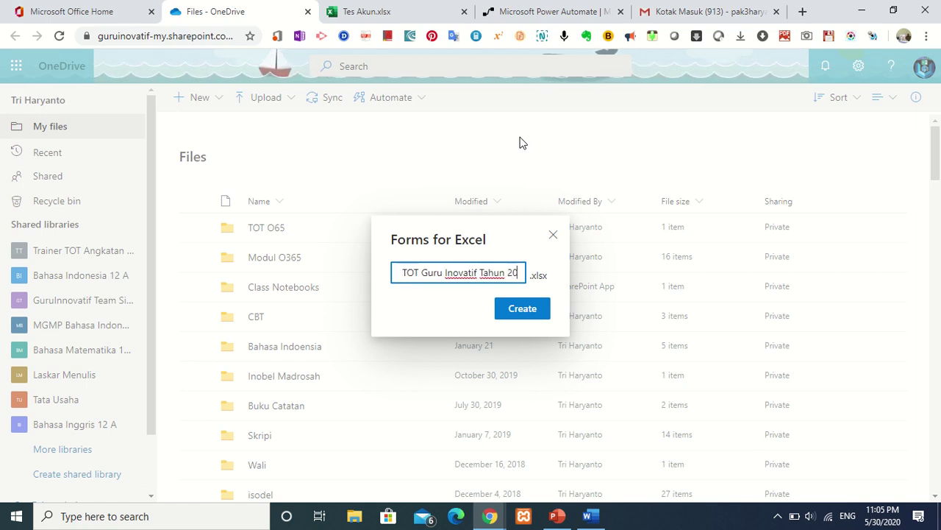
pyautogui.click(534, 311)
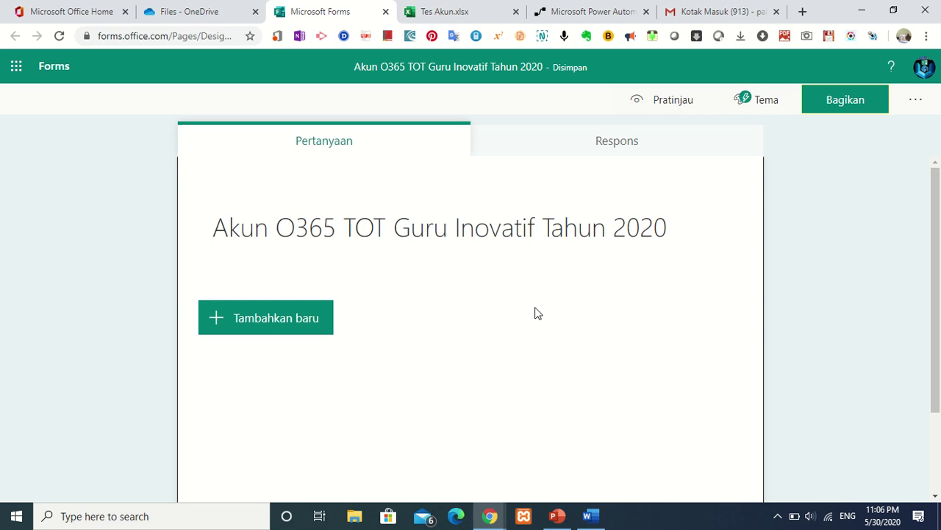
# Show the question-type choices for the new form's first question.
pyautogui.click(294, 331)
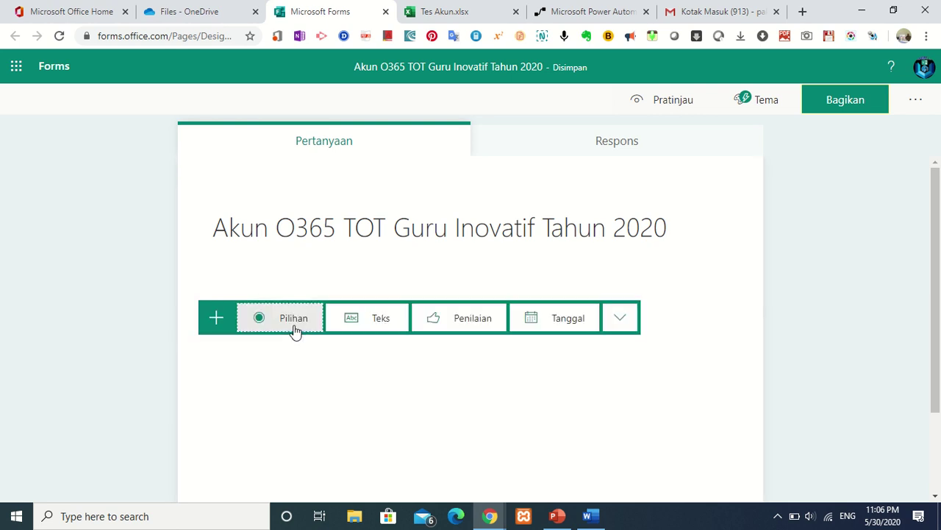
# Add required text question 1: 'Email yang Anda gunakan untuk mendaftar TOT Guru Inovatif tahun 2020'.
pyautogui.click(371, 325)
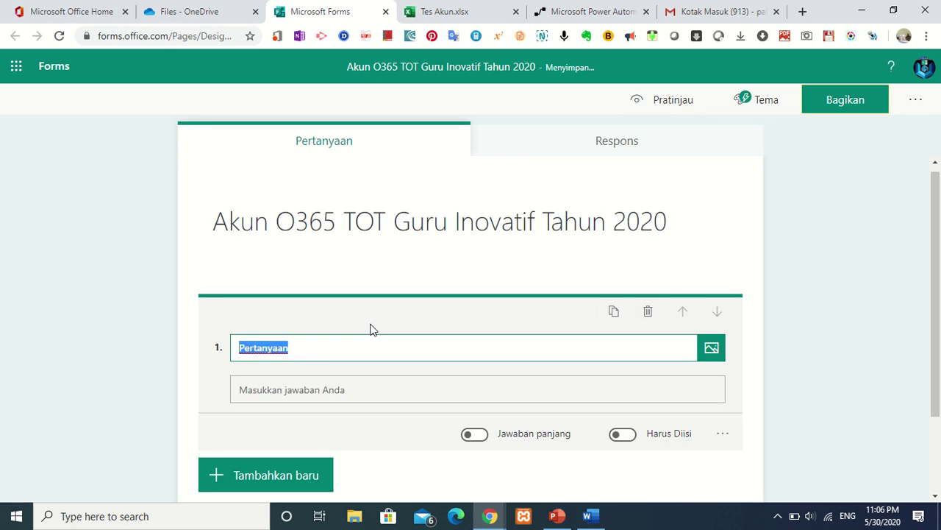
pyautogui.click(322, 352)
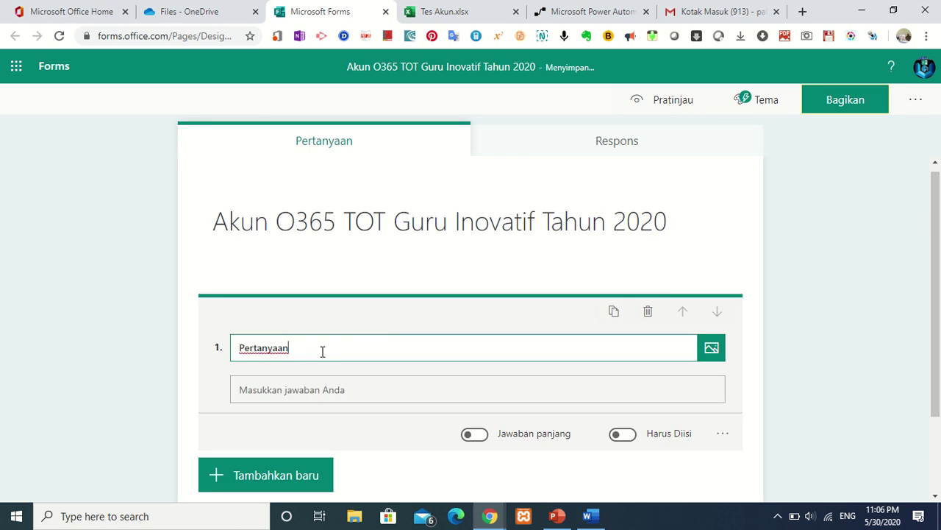
pyautogui.press('BackSpace')
pyautogui.press('BackSpace')
pyautogui.press('BackSpace')
pyautogui.press('BackSpace')
pyautogui.press('BackSpace')
pyautogui.press('BackSpace')
pyautogui.press('BackSpace')
pyautogui.press('BackSpace')
pyautogui.press('BackSpace')
pyautogui.press('BackSpace')
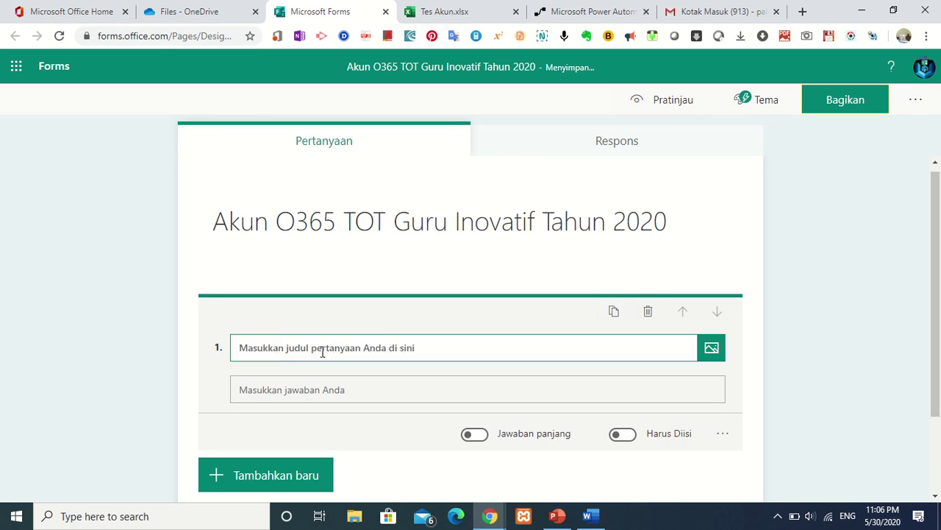
pyautogui.write('EMail')
pyautogui.press('BackSpace')
pyautogui.press('BackSpace')
pyautogui.press('BackSpace')
pyautogui.press('BackSpace')
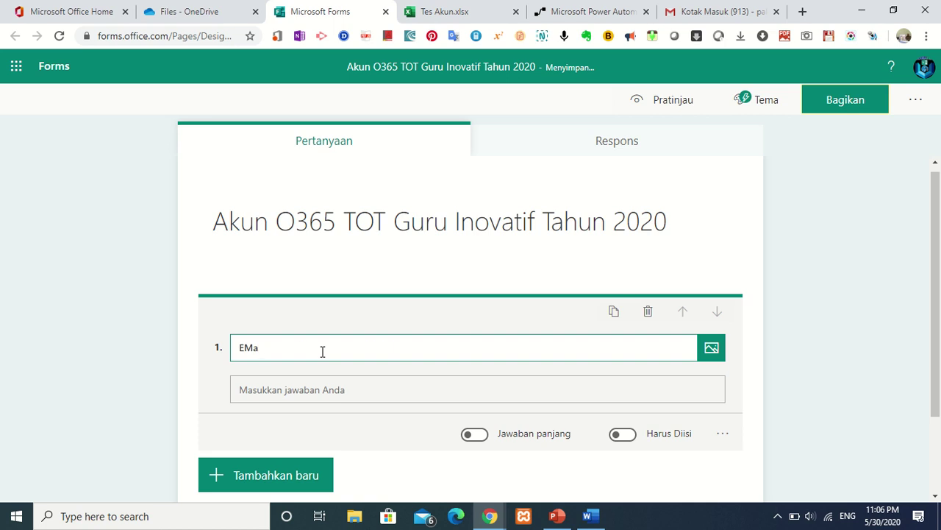
pyautogui.write('mail yang Anda gunakan untuk')
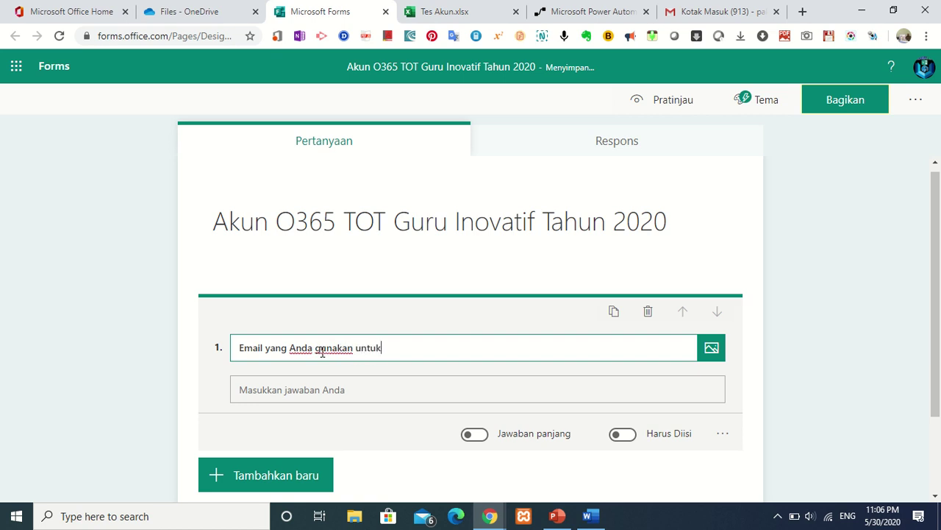
pyautogui.write(' mendaftar TOT')
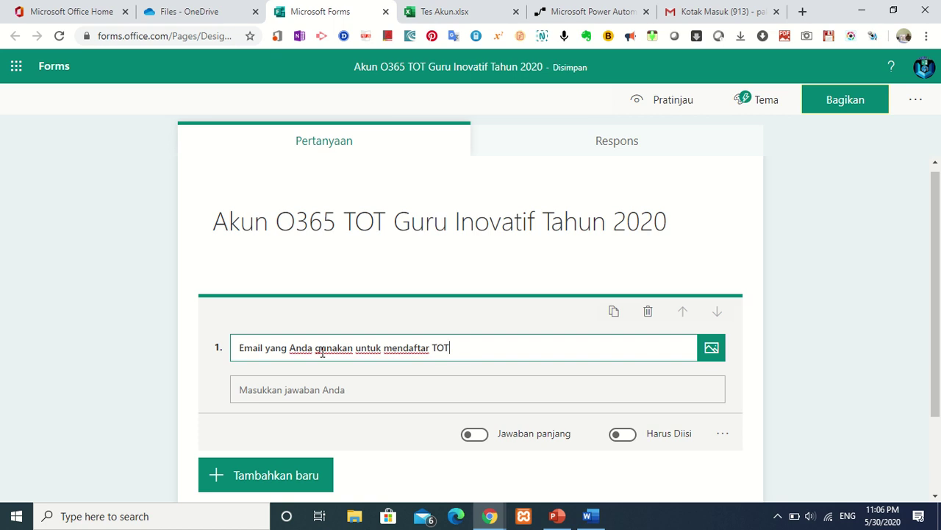
pyautogui.write(' Guru Inova')
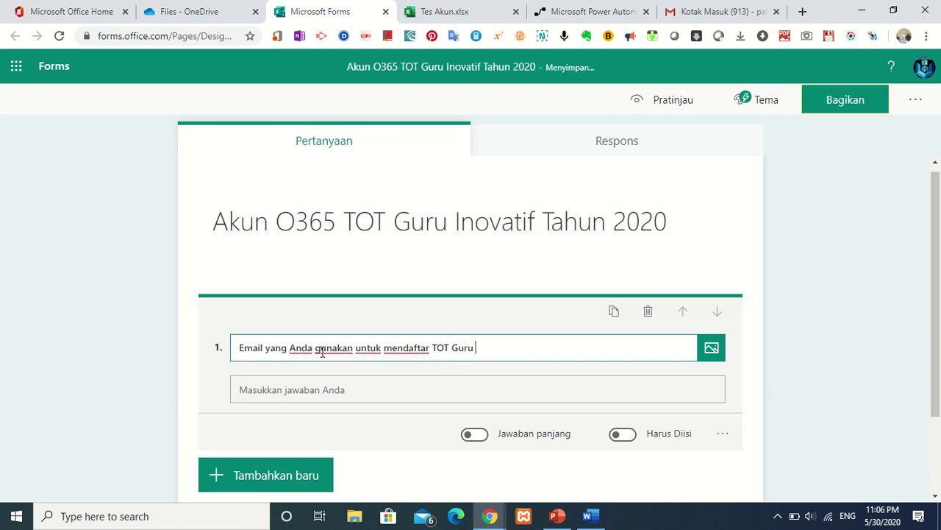
pyautogui.write('tif tahun')
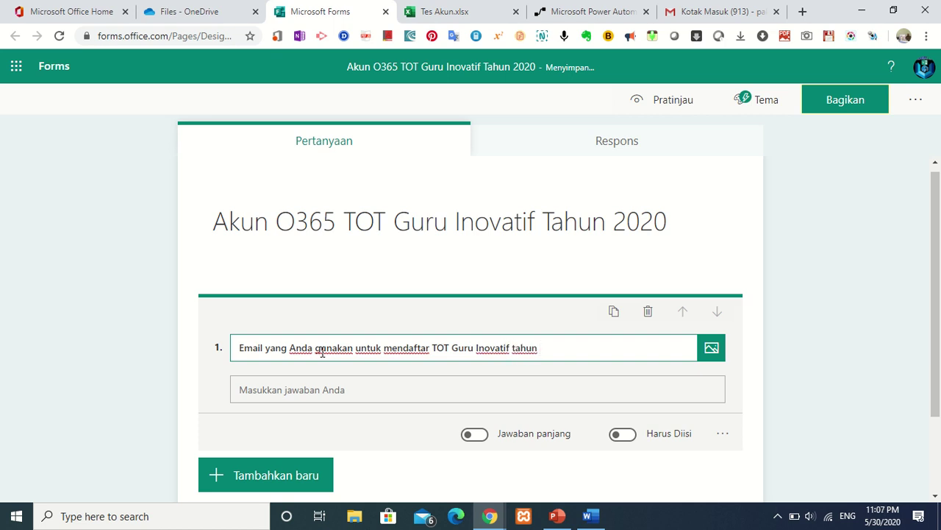
pyautogui.write(' 2020')
pyautogui.click(633, 442)
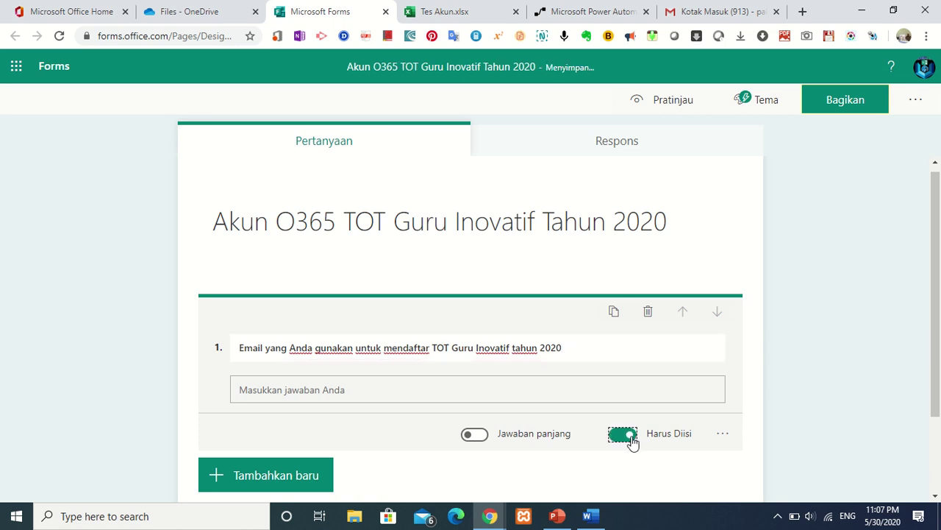
# Give question 1 a subtitle of 'contoh : ' followed by an example e-mail address.
pyautogui.click(723, 434)
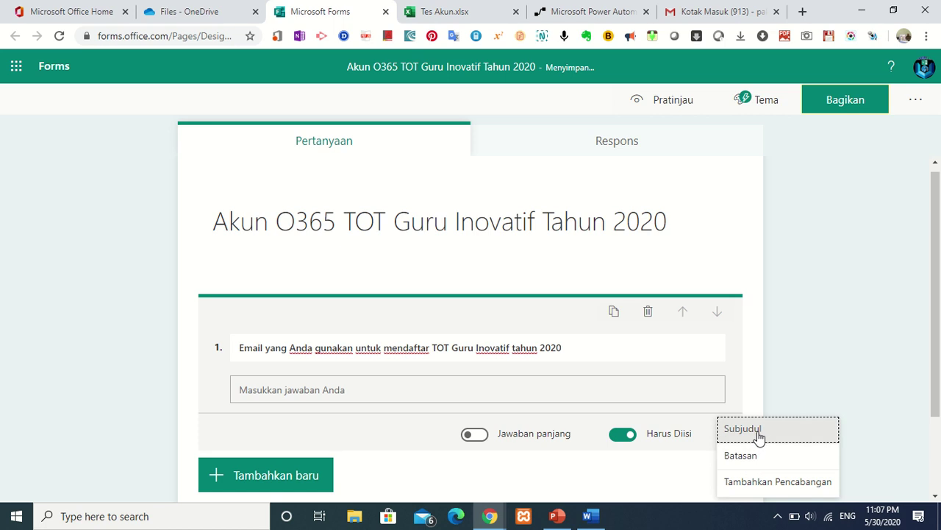
pyautogui.click(758, 433)
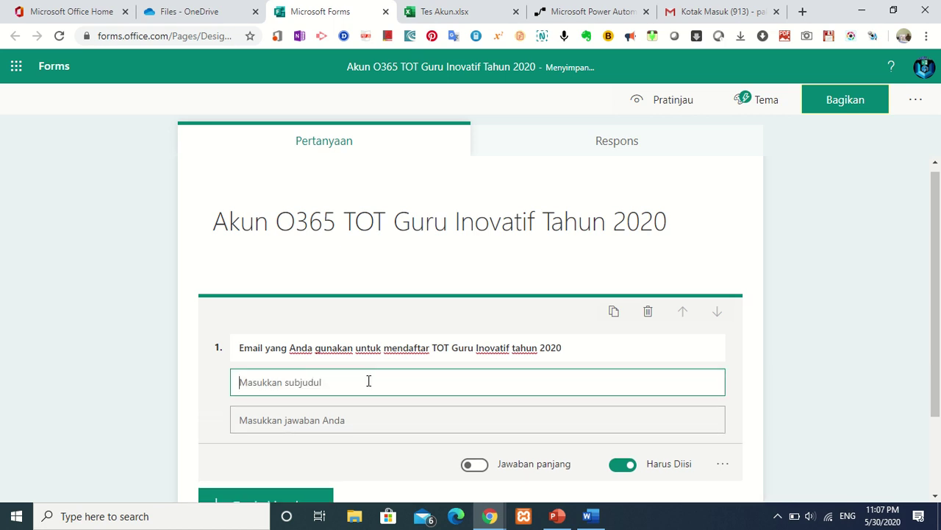
pyautogui.write('contoh ')
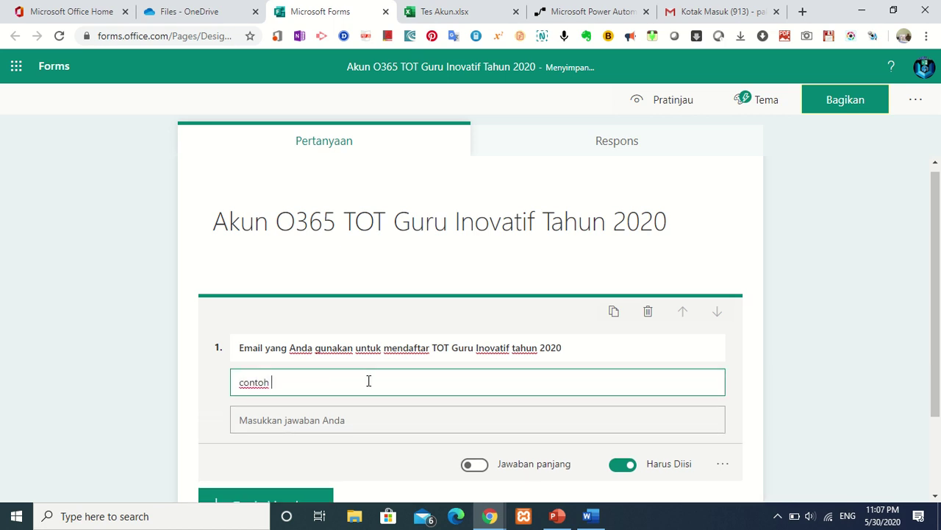
pyautogui.write(':')
pyautogui.press('BackSpace')
pyautogui.press('BackSpace')
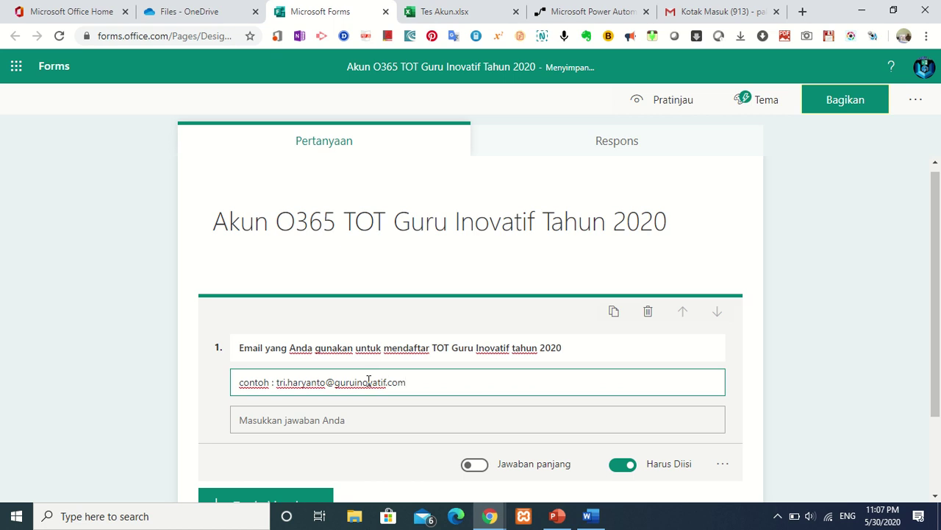
pyautogui.moveTo(937, 292); pyautogui.dragTo(939, 176)
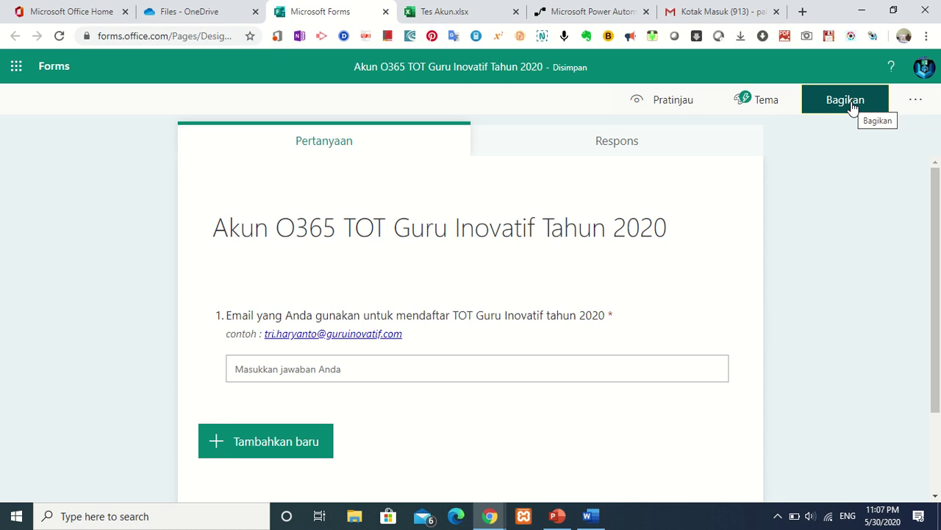
# Let anyone with the link respond to the form and copy its response link.
pyautogui.click(852, 104)
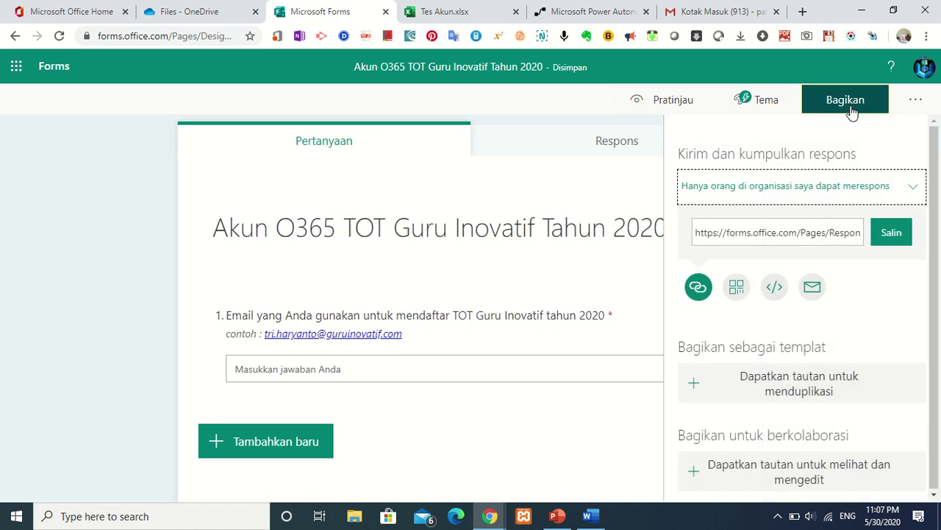
pyautogui.click(877, 191)
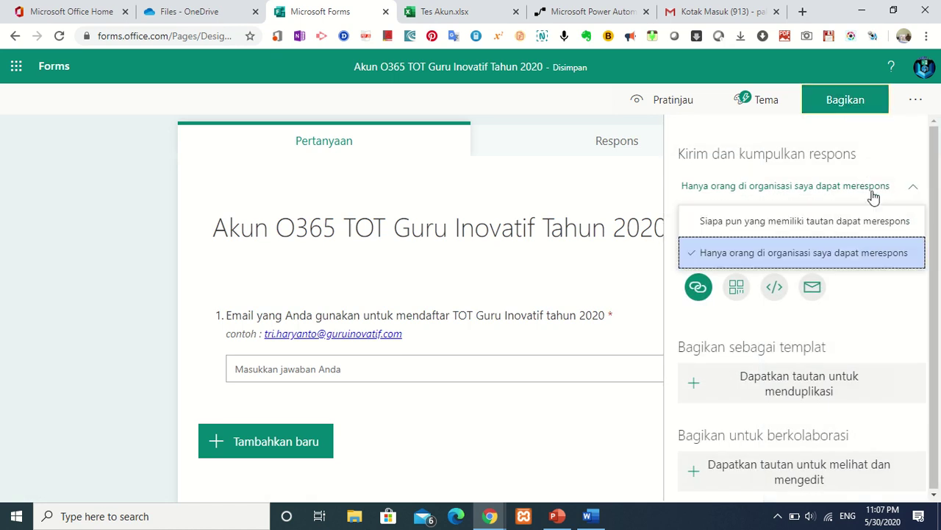
pyautogui.click(840, 221)
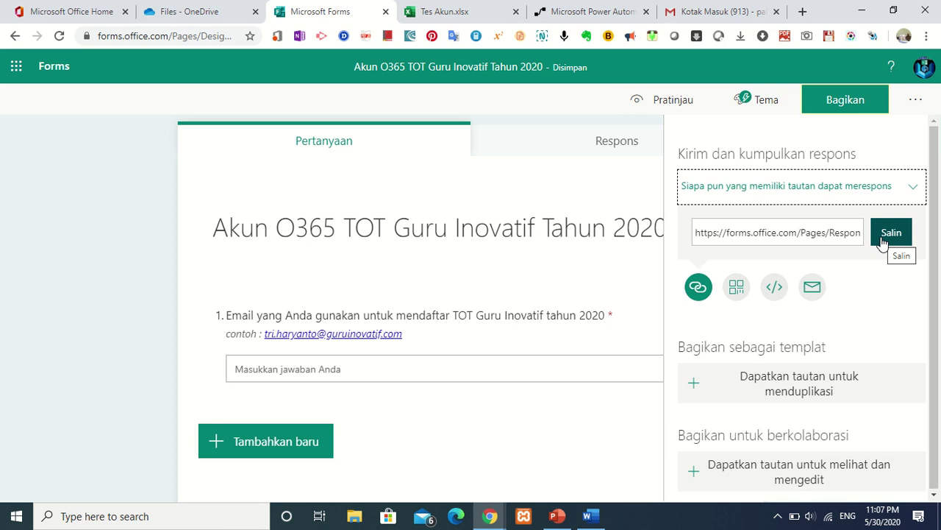
pyautogui.click(884, 244)
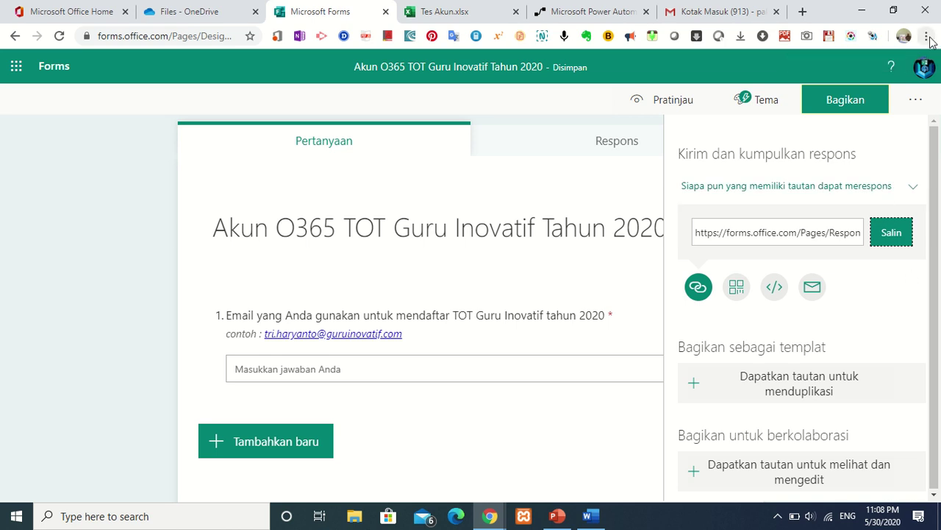
# Load the copied form link in a new incognito window.
pyautogui.click(928, 36)
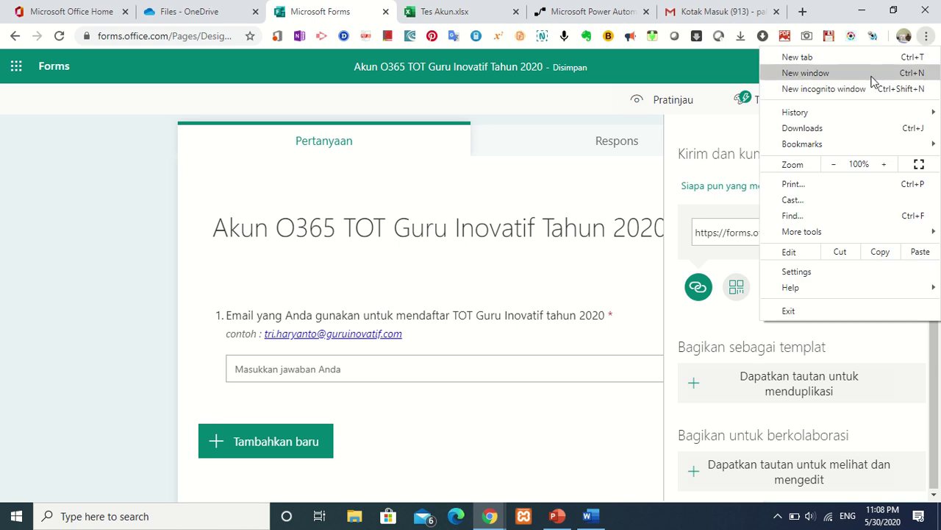
pyautogui.click(850, 91)
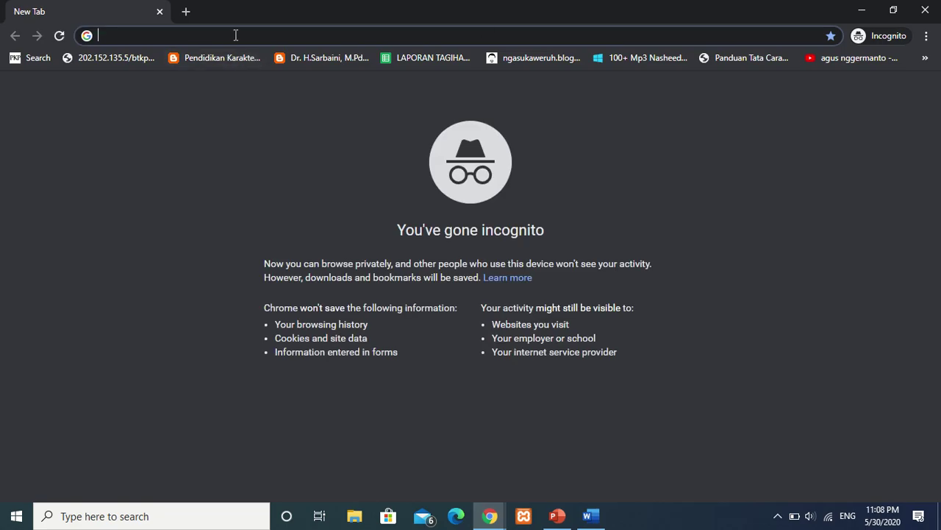
pyautogui.write('https://forms.office.com/Pages/ResponsePage.aspx?id=IWuoD01i2EeN_yhVs5_MvmbRebhKwq5EqaGx4A7orKFUOFISU0JDT0dZSDVOQkY1QkZNN0hKMkxaRi4u')
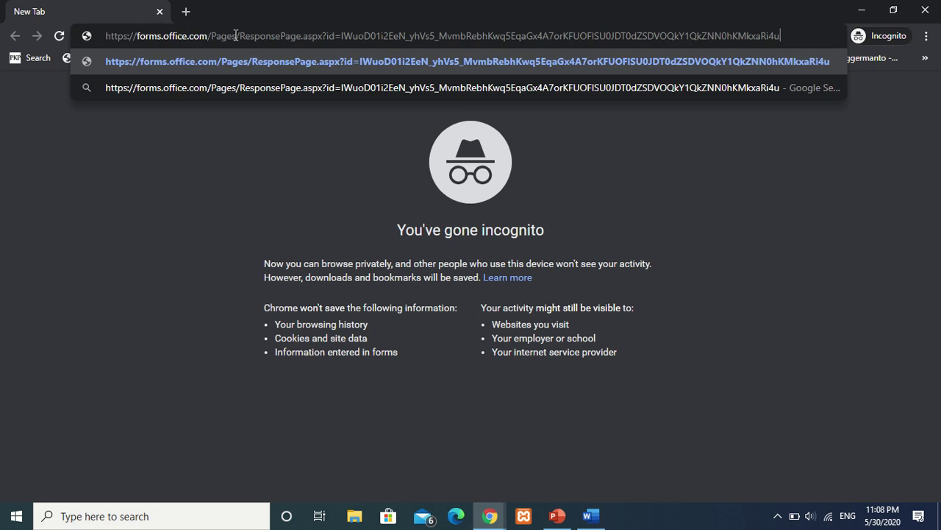
pyautogui.press('Return')
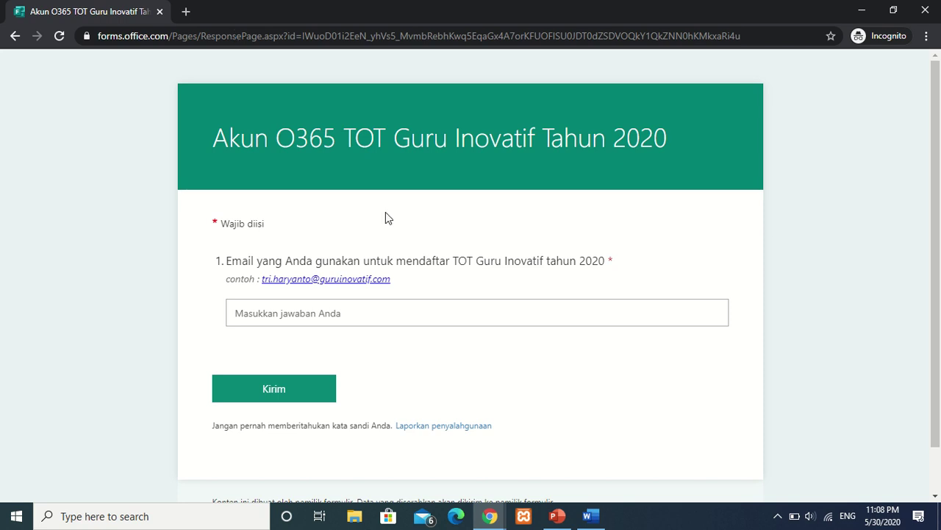
# Return to the main browser window showing the OneDrive file list.
pyautogui.click(491, 517)
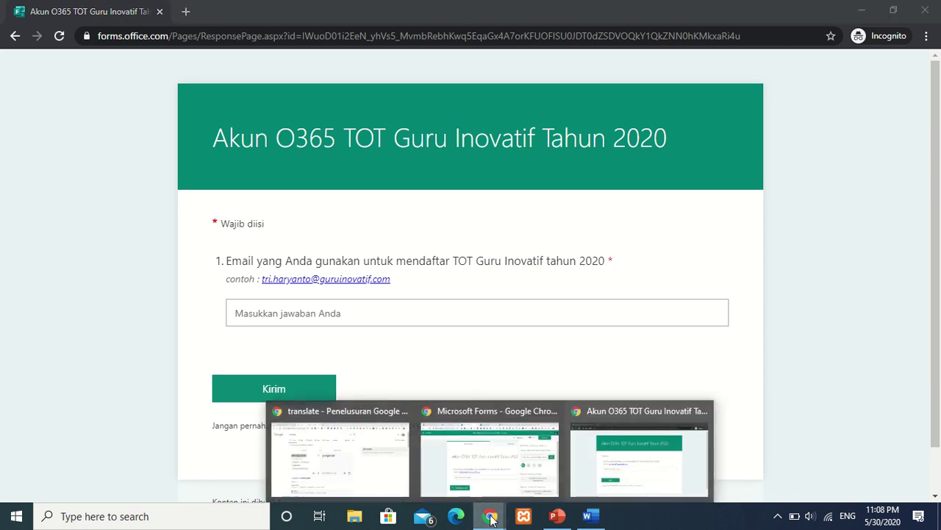
pyautogui.moveTo(389, 462)
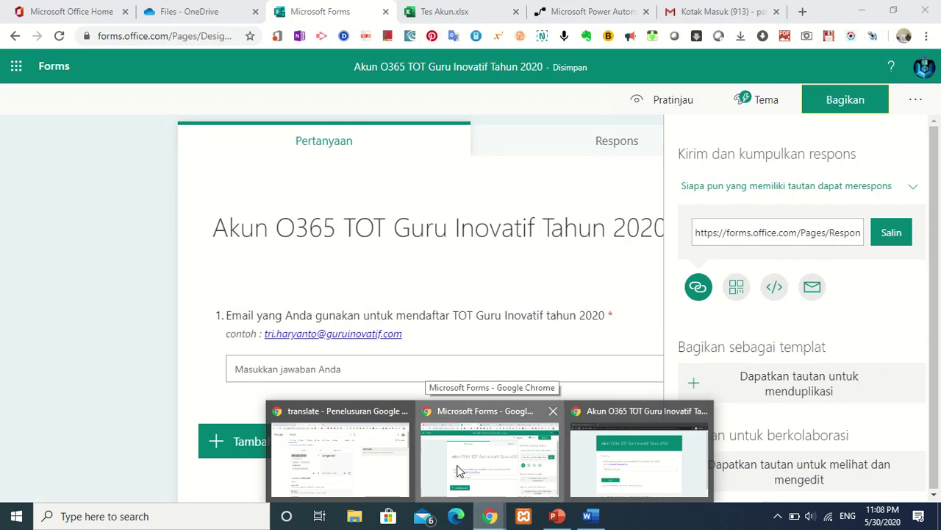
pyautogui.click(457, 471)
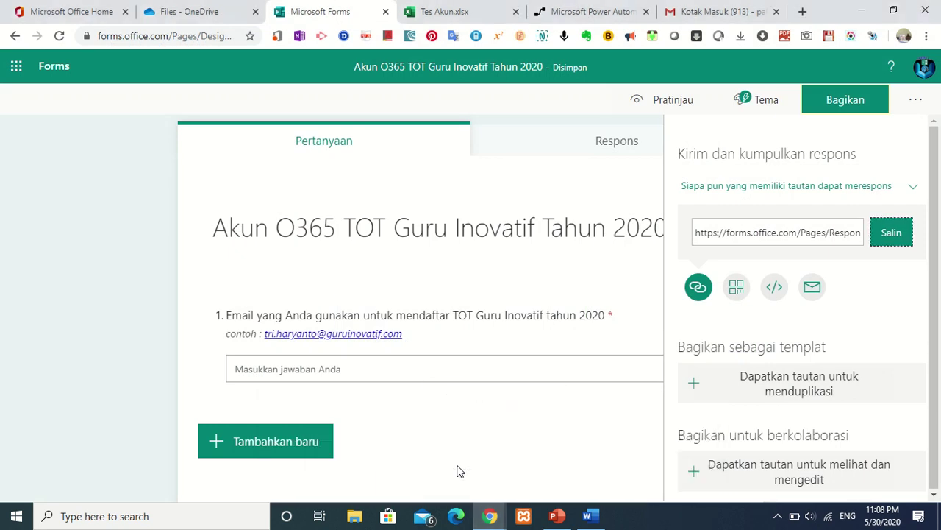
pyautogui.click(211, 10)
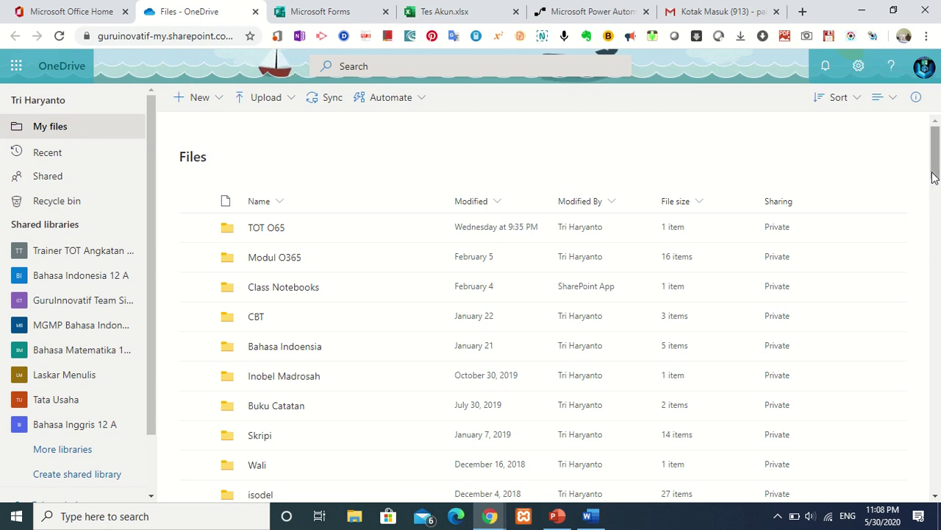
# Open the 'Akun O365 TOT Guru Inovatif Tahun 2020' xlsx responses workbook from OneDrive.
pyautogui.moveTo(934, 177); pyautogui.dragTo(936, 195)
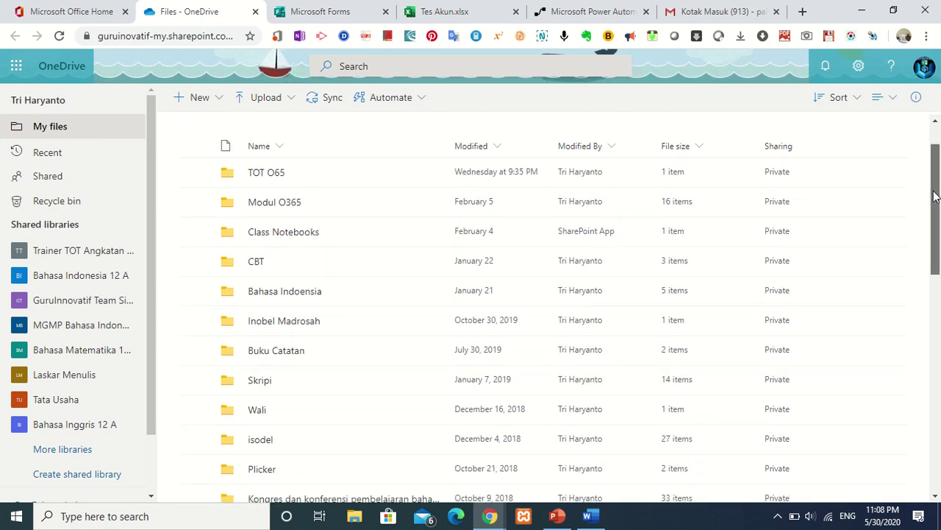
pyautogui.click(339, 16)
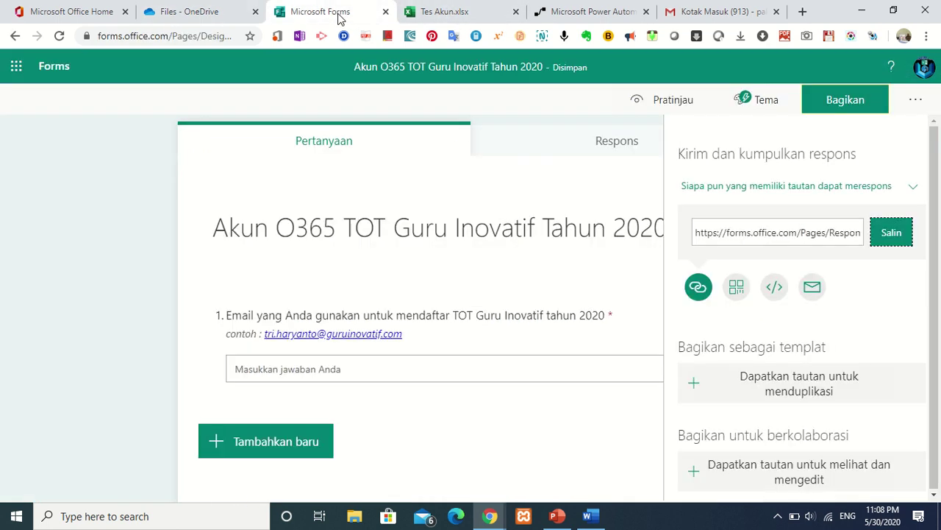
pyautogui.click(209, 10)
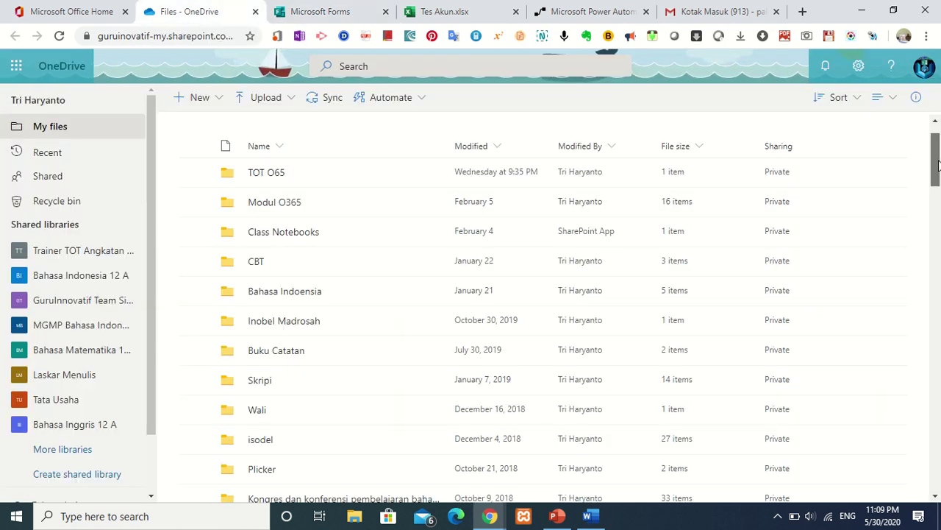
pyautogui.click(335, 16)
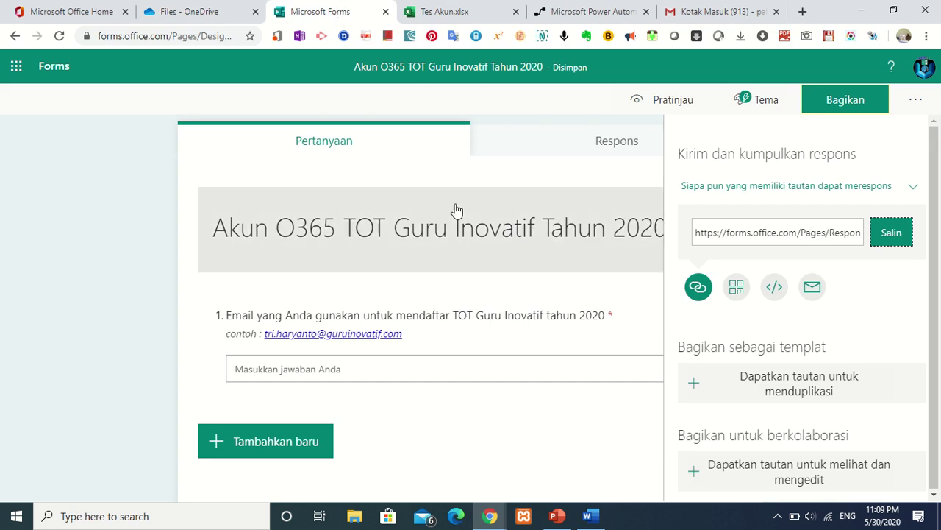
pyautogui.click(181, 11)
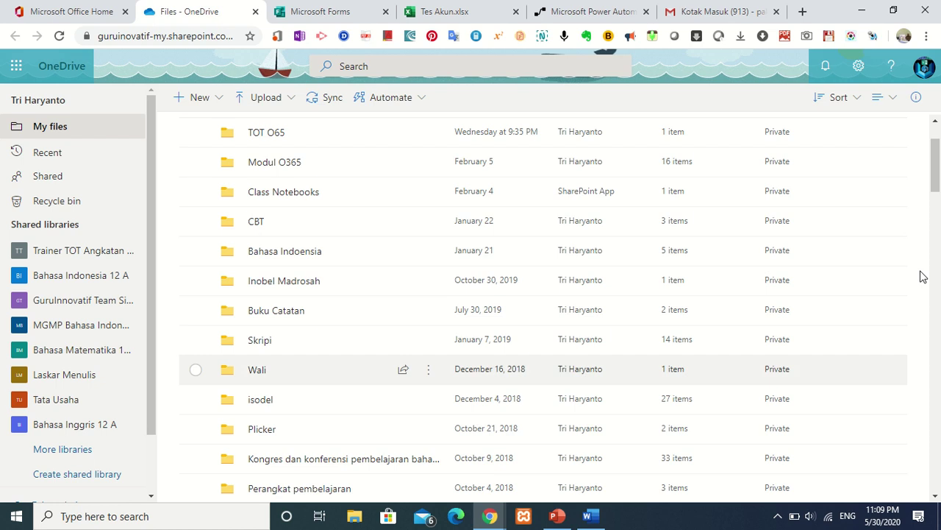
pyautogui.click(938, 243)
pyautogui.moveTo(937, 243); pyautogui.dragTo(938, 247)
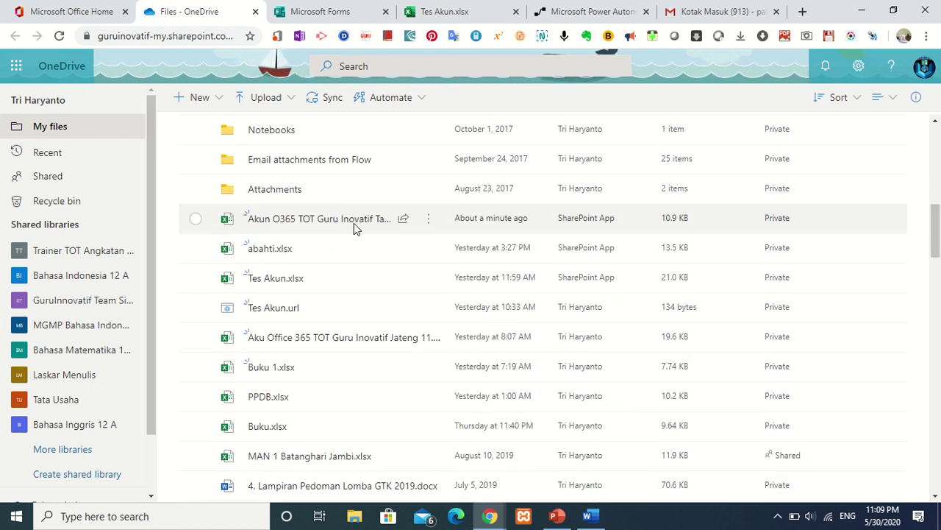
pyautogui.moveTo(312, 226)
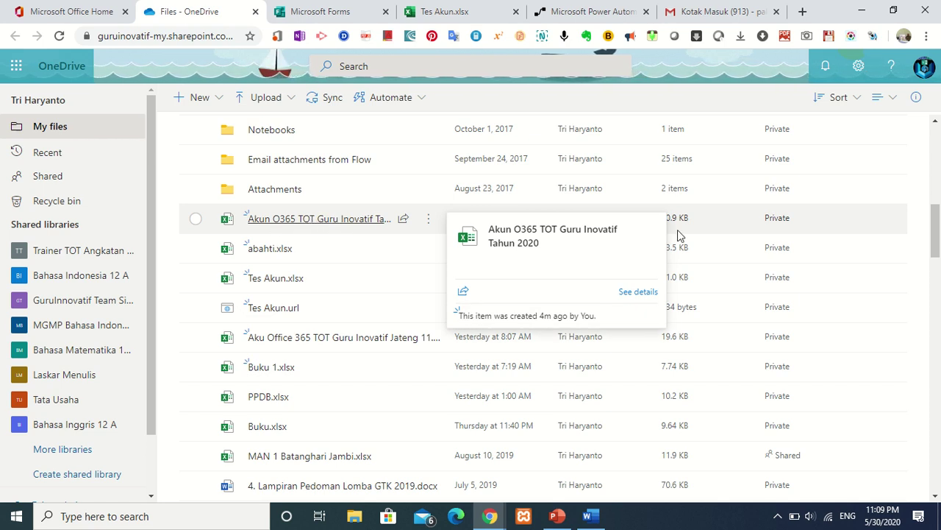
pyautogui.moveTo(939, 246); pyautogui.dragTo(939, 241)
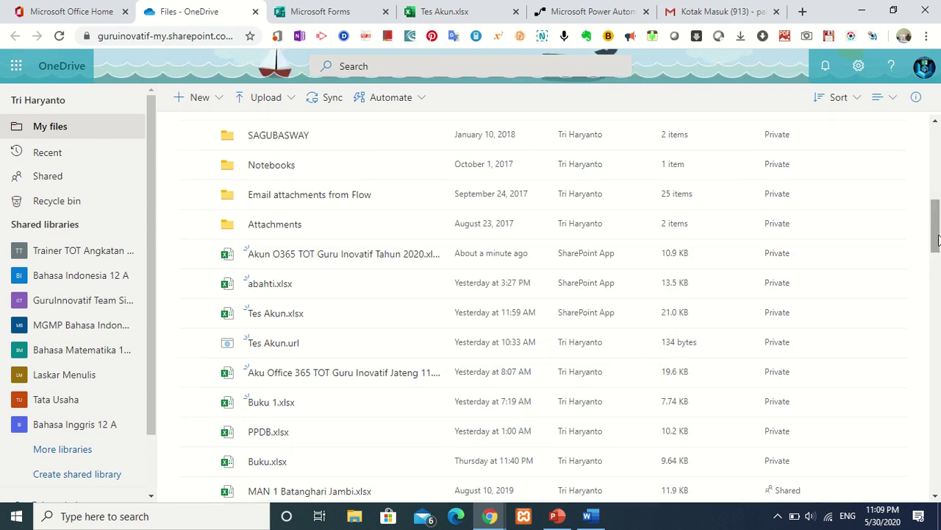
pyautogui.moveTo(370, 263)
pyautogui.click(331, 254)
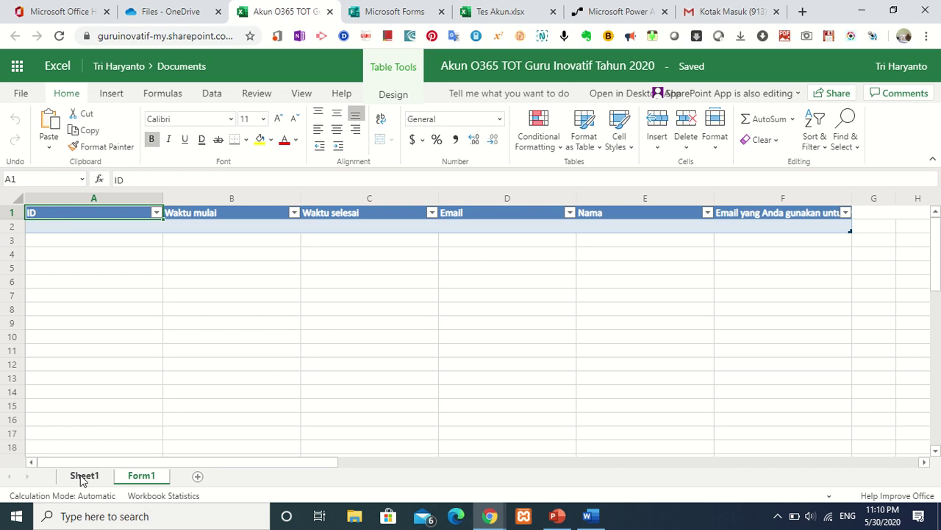
# Check the empty Sheet1, then bring up the Tes Akun account table.
pyautogui.click(83, 477)
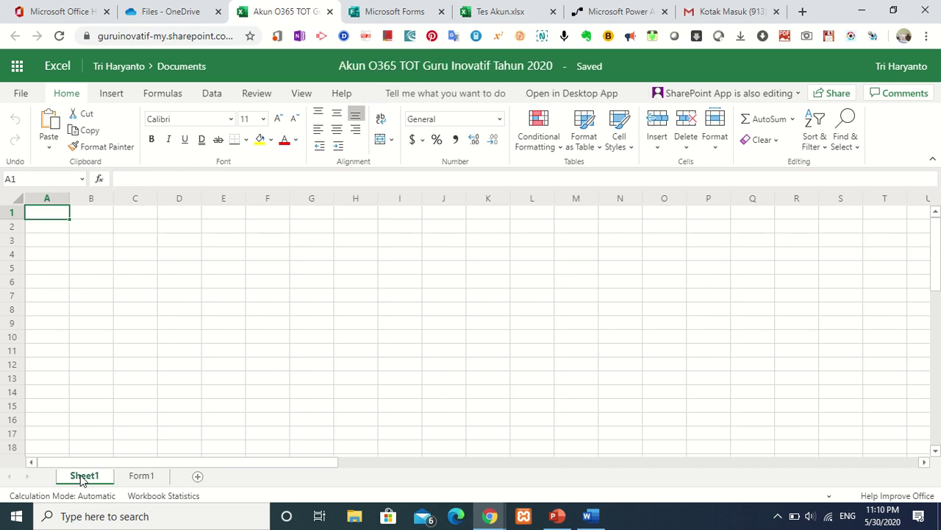
pyautogui.click(503, 17)
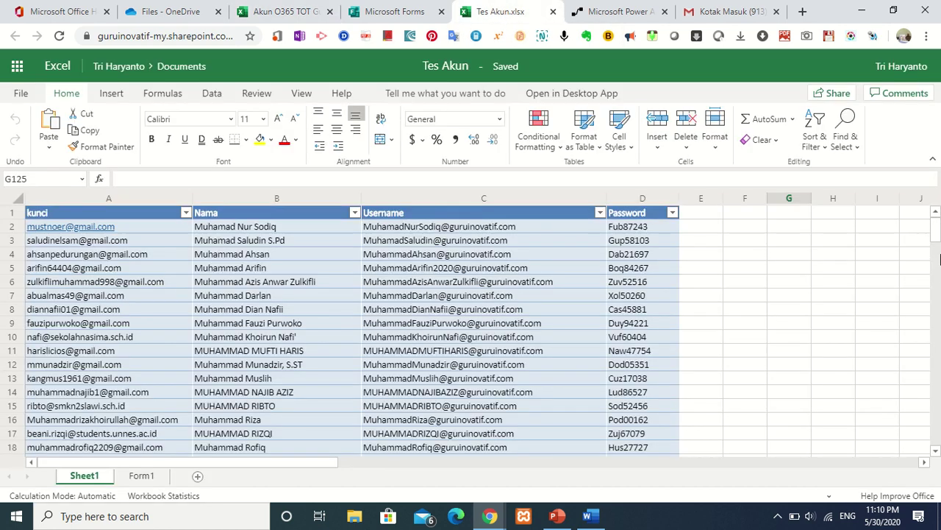
# Copy the whole Tes Akun table A1:D127 (kunci, Nama, Username, Password).
pyautogui.click(57, 215)
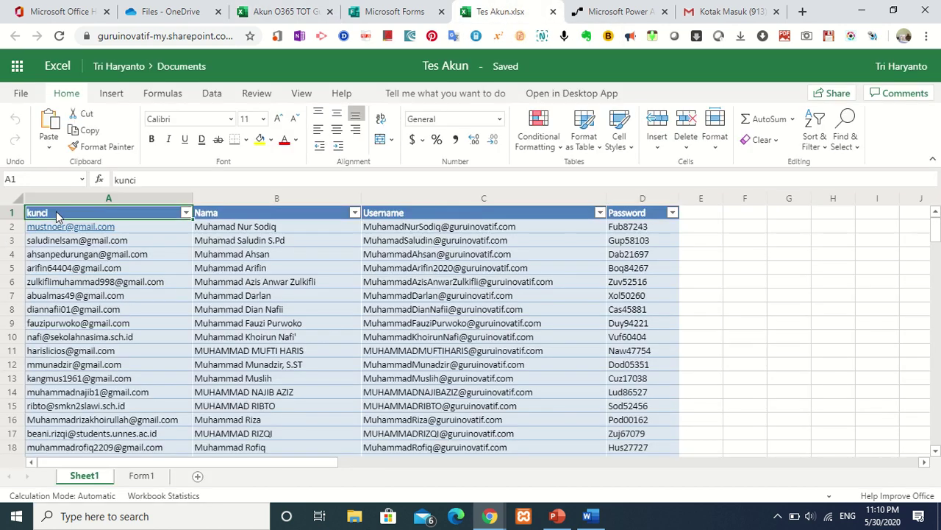
pyautogui.hotkey('shift', 'Right')
pyautogui.hotkey('shift', 'Right')
pyautogui.hotkey('shift', 'Right')
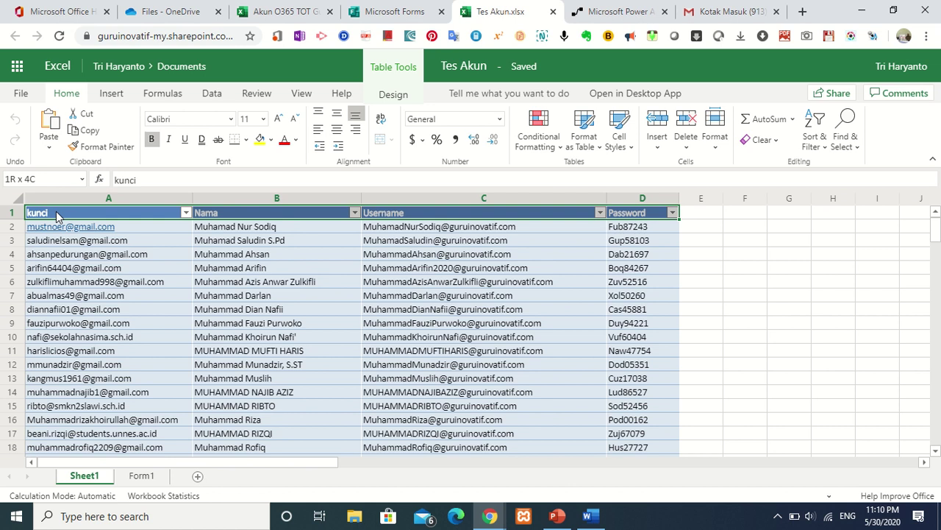
pyautogui.hotkey('shift', 'Down')
pyautogui.hotkey('shift', 'Down')
pyautogui.hotkey('shift', 'Down')
pyautogui.hotkey('shift', 'Down')
pyautogui.hotkey('shift', 'Down')
pyautogui.hotkey('shift', 'Down')
pyautogui.hotkey('shift', 'Down')
pyautogui.hotkey('shift', 'Down')
pyautogui.hotkey('shift', 'Down')
pyautogui.hotkey('shift', 'Down')
pyautogui.hotkey('shift', 'Down')
pyautogui.hotkey('shift', 'Down')
pyautogui.hotkey('shift', 'Down')
pyautogui.hotkey('shift', 'Down')
pyautogui.hotkey('shift', 'Down')
pyautogui.hotkey('shift', 'Down')
pyautogui.hotkey('shift', 'Down')
pyautogui.hotkey('shift', 'Down')
pyautogui.hotkey('shift', 'Down')
pyautogui.hotkey('shift', 'Down')
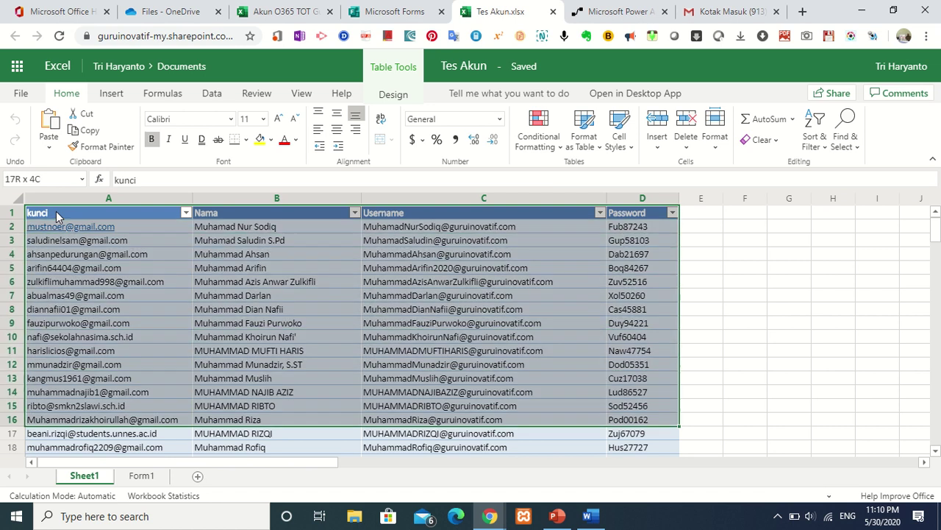
pyautogui.hotkey('shift', 'Down')
pyautogui.hotkey('shift', 'Down')
pyautogui.hotkey('shift', 'Down')
pyautogui.hotkey('shift', 'Down')
pyautogui.hotkey('shift', 'Down')
pyautogui.hotkey('shift', 'Down')
pyautogui.hotkey('shift', 'Down')
pyautogui.hotkey('shift', 'Down')
pyautogui.hotkey('shift', 'Down')
pyautogui.hotkey('shift', 'Down')
pyautogui.hotkey('shift', 'Down')
pyautogui.hotkey('shift', 'Down')
pyautogui.hotkey('shift', 'Down')
pyautogui.hotkey('shift', 'Down')
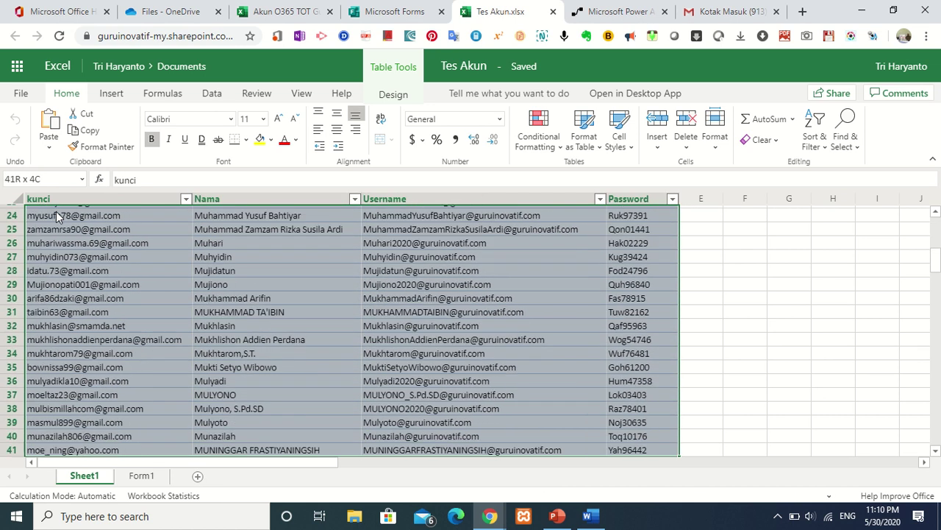
pyautogui.hotkey('shift', 'Down')
pyautogui.hotkey('shift', 'Down')
pyautogui.hotkey('shift', 'Down')
pyautogui.hotkey('shift', 'Down')
pyautogui.hotkey('shift', 'Down')
pyautogui.hotkey('shift', 'Down')
pyautogui.hotkey('shift', 'Down')
pyautogui.hotkey('shift', 'Down')
pyautogui.hotkey('shift', 'Down')
pyautogui.hotkey('shift', 'Down')
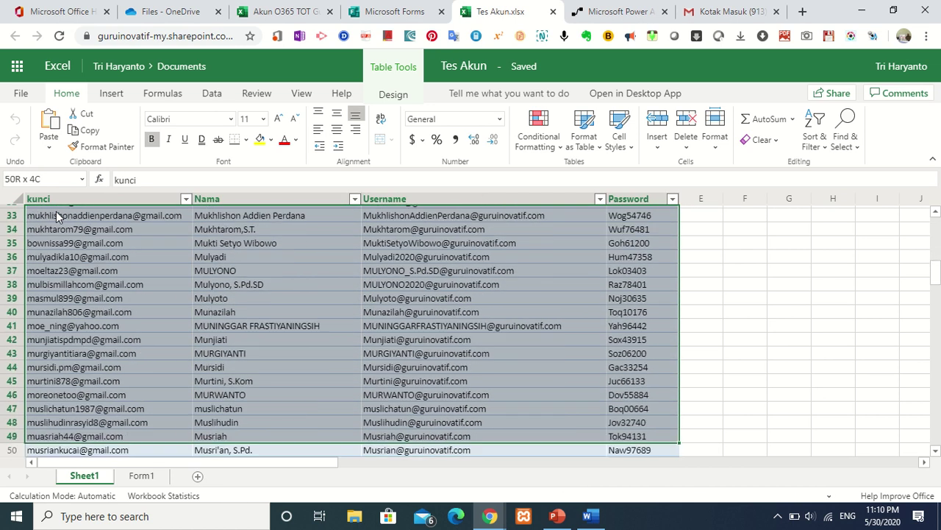
pyautogui.hotkey('shift', 'Down')
pyautogui.hotkey('shift', 'Down')
pyautogui.hotkey('shift', 'Down')
pyautogui.hotkey('shift', 'Down')
pyautogui.hotkey('shift', 'Down')
pyautogui.hotkey('shift', 'Down')
pyautogui.hotkey('shift', 'Down')
pyautogui.hotkey('shift', 'Down')
pyautogui.hotkey('shift', 'Down')
pyautogui.hotkey('shift', 'Down')
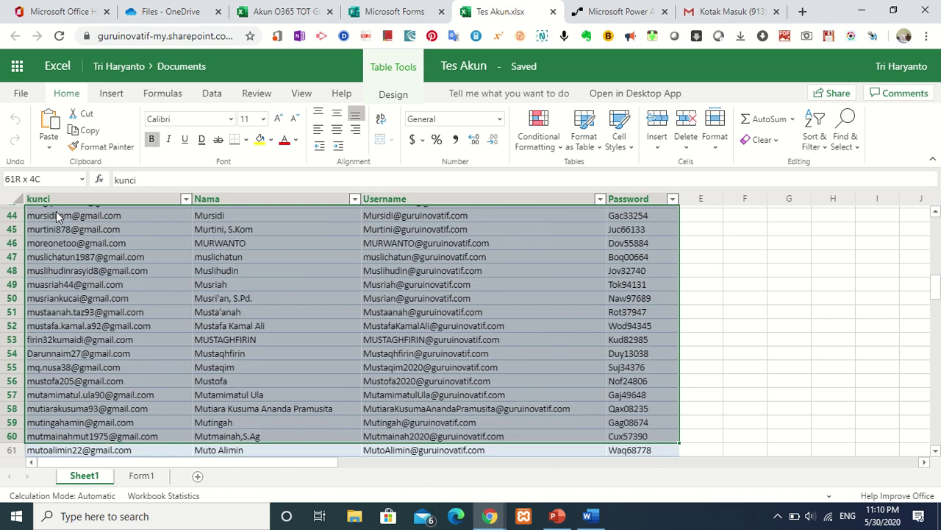
pyautogui.hotkey('shift', 'Down')
pyautogui.hotkey('shift', 'Down')
pyautogui.hotkey('shift', 'Down')
pyautogui.hotkey('shift', 'Down')
pyautogui.hotkey('shift', 'Down')
pyautogui.hotkey('shift', 'Down')
pyautogui.hotkey('shift', 'Down')
pyautogui.hotkey('shift', 'Down')
pyautogui.hotkey('shift', 'Down')
pyautogui.hotkey('shift', 'Down')
pyautogui.hotkey('shift', 'Down')
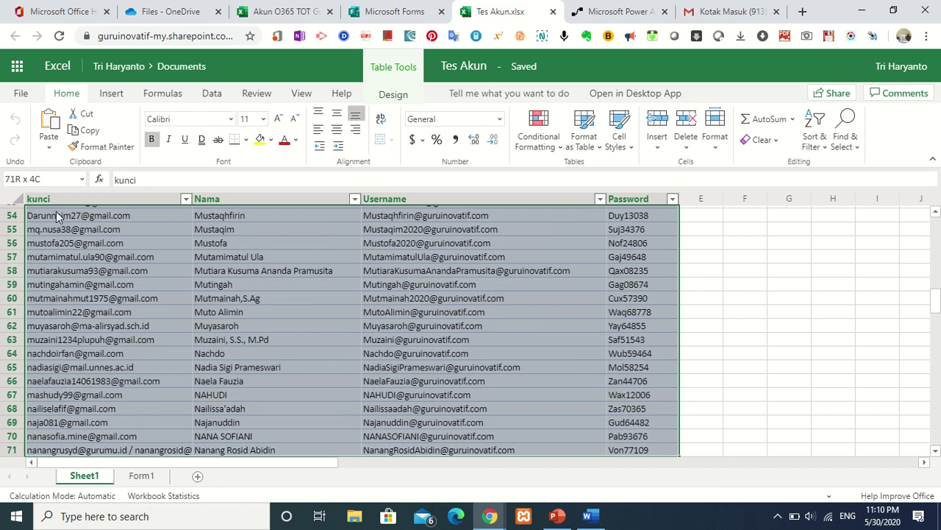
pyautogui.hotkey('shift', 'Down')
pyautogui.hotkey('shift', 'Down')
pyautogui.hotkey('shift', 'Down')
pyautogui.hotkey('shift', 'Down')
pyautogui.hotkey('shift', 'Down')
pyautogui.hotkey('shift', 'Down')
pyautogui.hotkey('shift', 'Down')
pyautogui.hotkey('shift', 'Down')
pyautogui.hotkey('shift', 'Down')
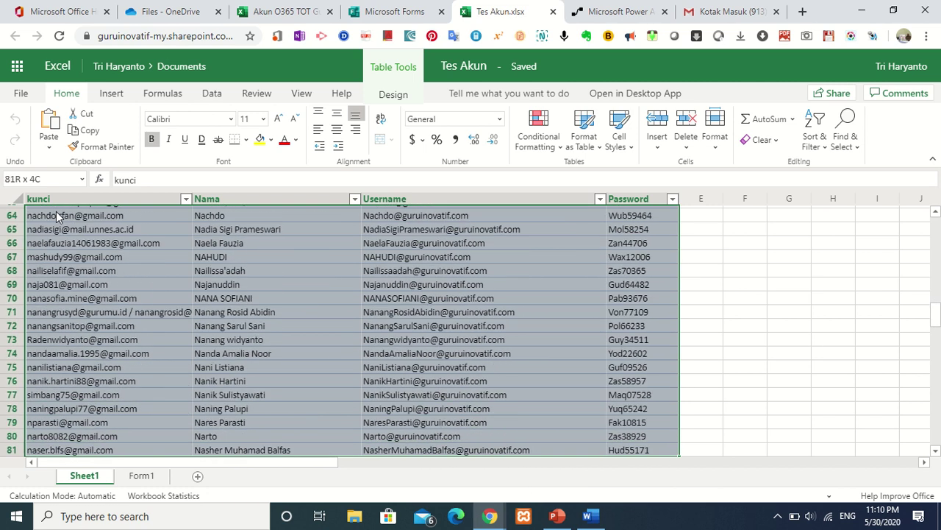
pyautogui.hotkey('shift', 'Down')
pyautogui.hotkey('shift', 'Down')
pyautogui.hotkey('shift', 'Down')
pyautogui.hotkey('shift', 'Down')
pyautogui.hotkey('shift', 'Down')
pyautogui.hotkey('shift', 'Down')
pyautogui.hotkey('shift', 'Down')
pyautogui.hotkey('shift', 'Down')
pyautogui.hotkey('shift', 'Down')
pyautogui.hotkey('shift', 'Down')
pyautogui.hotkey('shift', 'Down')
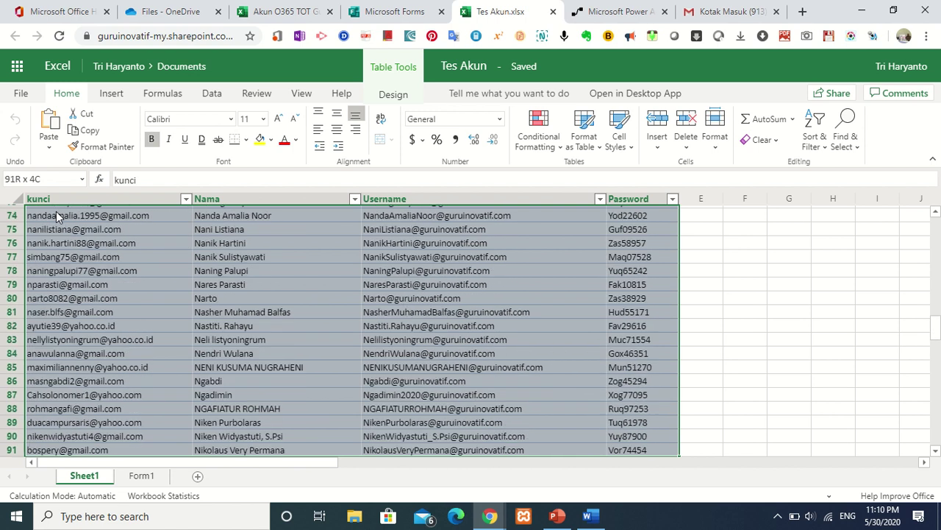
pyautogui.hotkey('shift', 'Down')
pyautogui.hotkey('shift', 'Down')
pyautogui.hotkey('shift', 'Down')
pyautogui.hotkey('shift', 'Down')
pyautogui.hotkey('shift', 'Down')
pyautogui.hotkey('shift', 'Down')
pyautogui.hotkey('shift', 'Down')
pyautogui.hotkey('shift', 'Down')
pyautogui.hotkey('shift', 'Down')
pyautogui.hotkey('shift', 'Down')
pyautogui.hotkey('shift', 'Down')
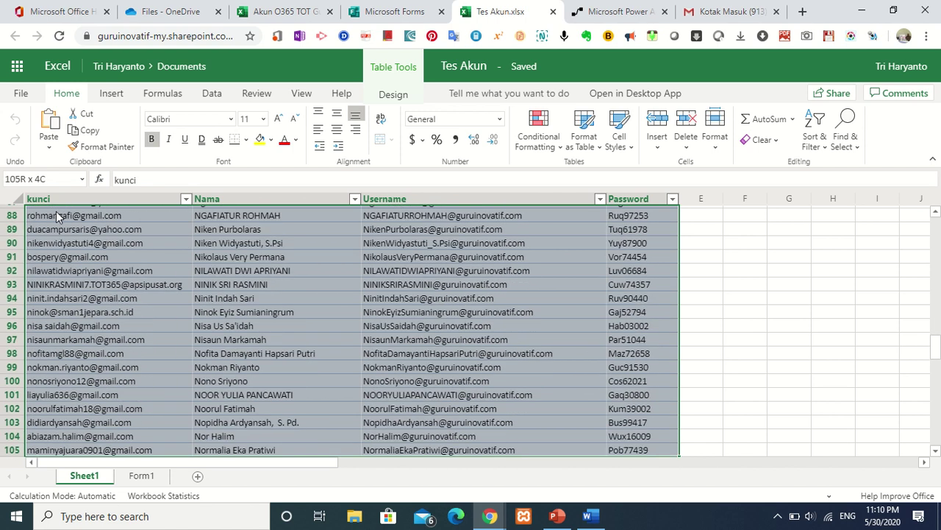
pyautogui.hotkey('shift', 'Down')
pyautogui.hotkey('shift', 'Down')
pyautogui.hotkey('shift', 'Down')
pyautogui.hotkey('shift', 'Down')
pyautogui.hotkey('shift', 'Down')
pyautogui.hotkey('shift', 'Down')
pyautogui.hotkey('shift', 'Down')
pyautogui.hotkey('shift', 'Down')
pyautogui.hotkey('shift', 'Down')
pyautogui.hotkey('shift', 'Down')
pyautogui.hotkey('shift', 'Down')
pyautogui.hotkey('shift', 'Down')
pyautogui.hotkey('shift', 'Down')
pyautogui.hotkey('shift', 'Down')
pyautogui.hotkey('shift', 'Down')
pyautogui.hotkey('shift', 'Down')
pyautogui.hotkey('shift', 'Down')
pyautogui.hotkey('shift', 'Down')
pyautogui.hotkey('shift', 'Down')
pyautogui.hotkey('shift', 'Down')
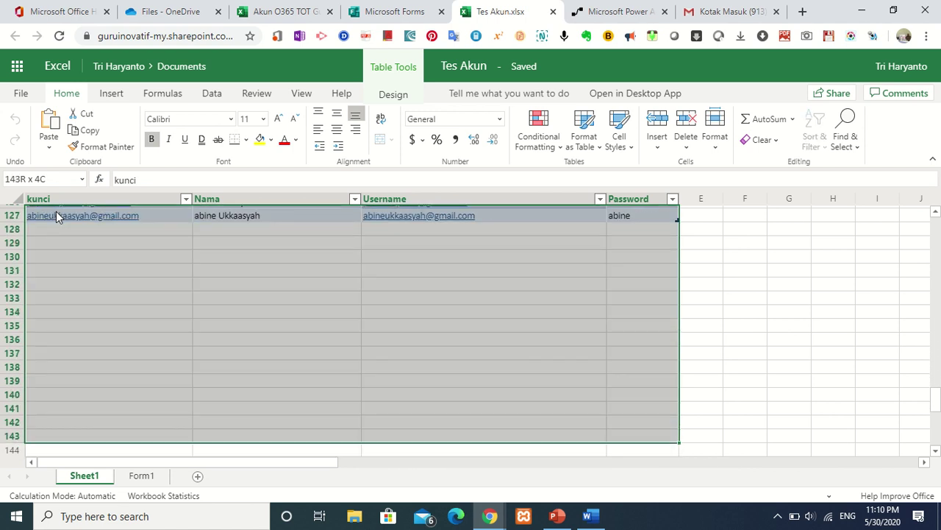
pyautogui.hotkey('shift', 'Up')
pyautogui.hotkey('shift', 'Up')
pyautogui.hotkey('shift', 'Up')
pyautogui.hotkey('shift', 'Up')
pyautogui.hotkey('shift', 'Up')
pyautogui.hotkey('shift', 'Up')
pyautogui.hotkey('shift', 'Up')
pyautogui.hotkey('shift', 'Up')
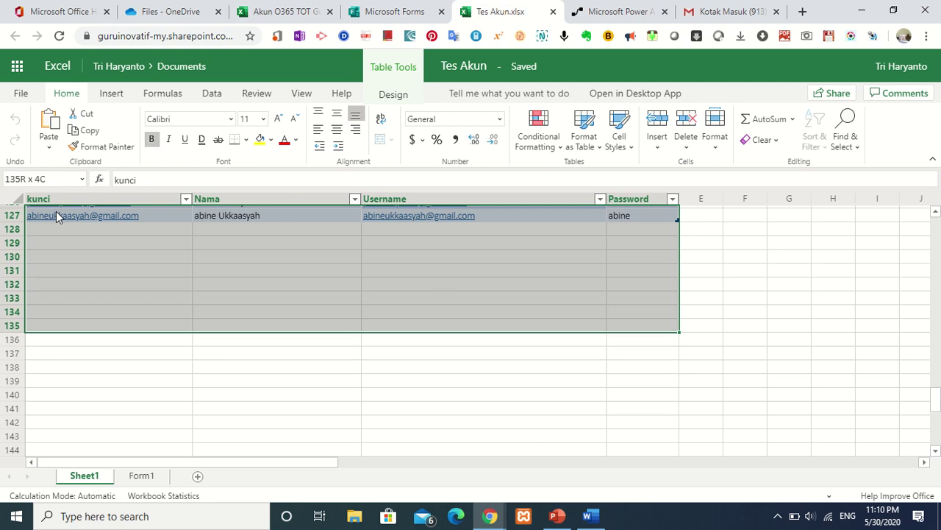
pyautogui.hotkey('shift', 'Up')
pyautogui.hotkey('shift', 'Up')
pyautogui.hotkey('shift', 'Up')
pyautogui.hotkey('shift', 'Up')
pyautogui.hotkey('shift', 'Up')
pyautogui.hotkey('shift', 'Up')
pyautogui.hotkey('shift', 'Up')
pyautogui.hotkey('shift', 'Up')
pyautogui.hotkey('shift', 'Up')
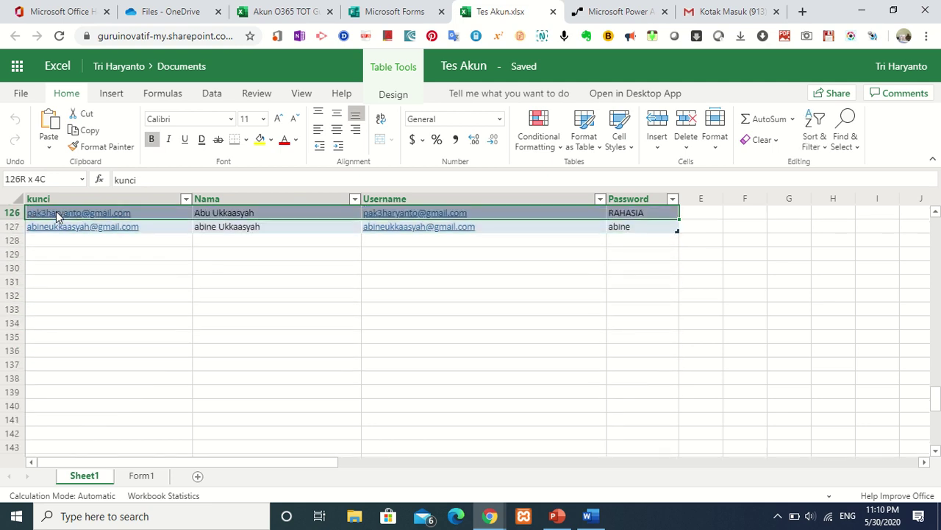
pyautogui.hotkey('shift', 'Down')
pyautogui.hotkey('ctrl', 'c')
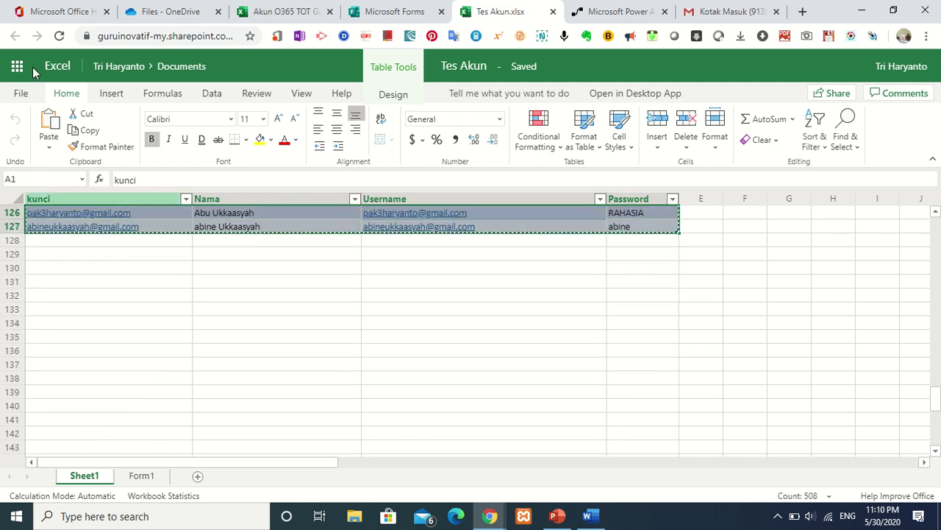
pyautogui.click(280, 11)
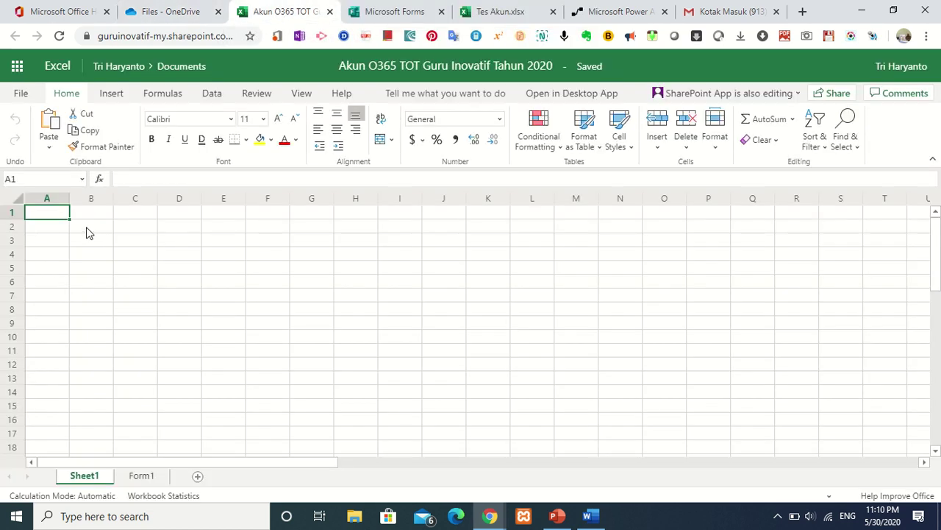
# Paste the copied account table into A1 and widen the kunci and Username columns.
pyautogui.click(50, 149)
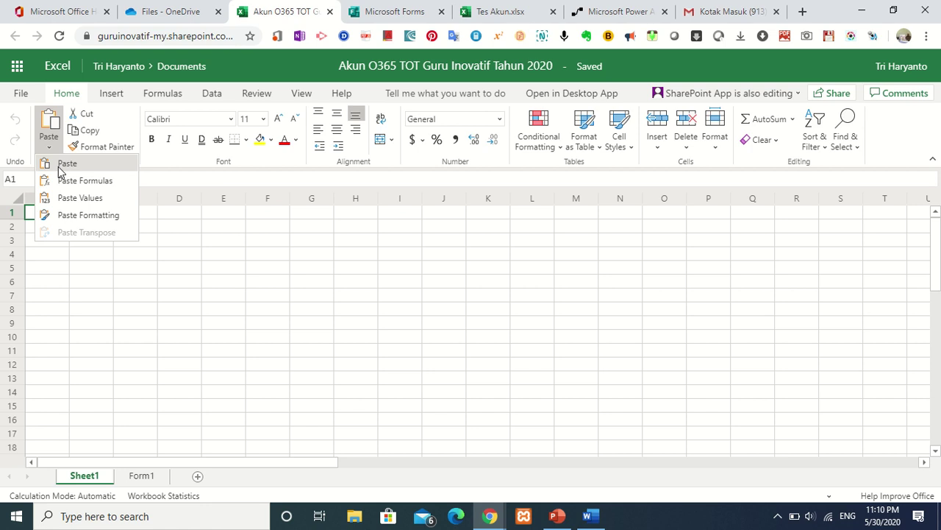
pyautogui.click(61, 168)
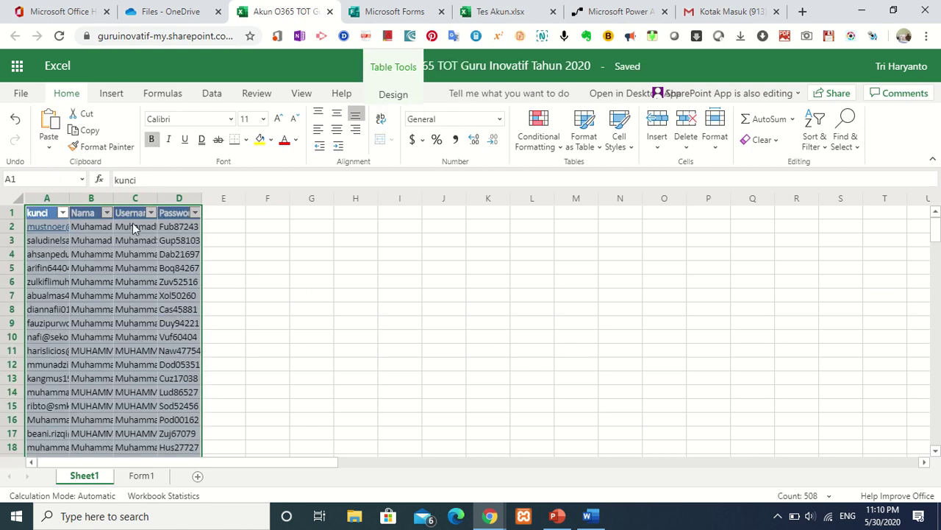
pyautogui.moveTo(69, 193); pyautogui.dragTo(149, 207)
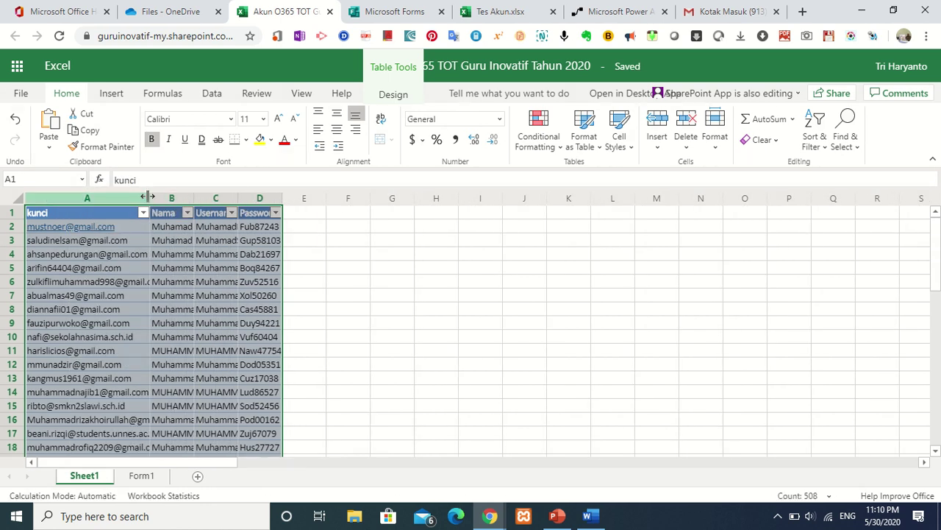
pyautogui.moveTo(147, 196); pyautogui.dragTo(320, 203)
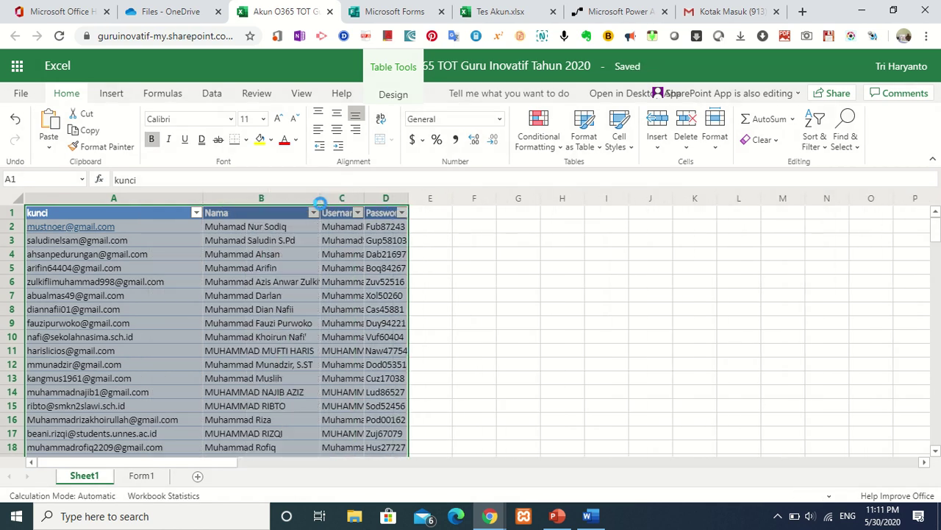
pyautogui.moveTo(363, 197); pyautogui.dragTo(410, 199)
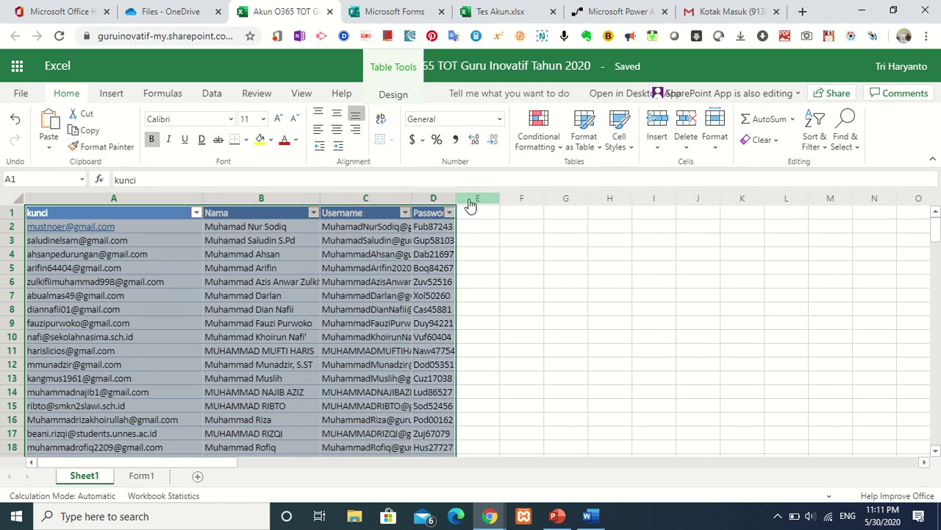
pyautogui.moveTo(412, 195); pyautogui.dragTo(561, 202)
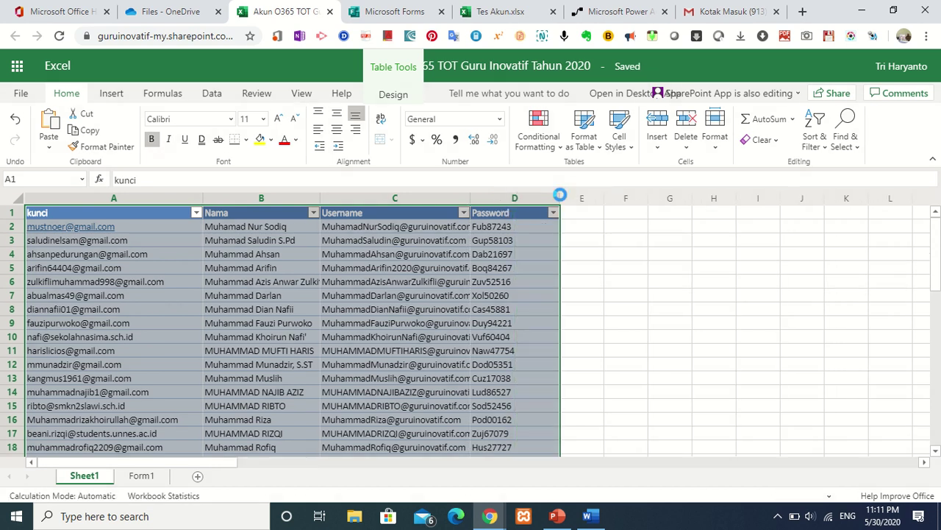
pyautogui.click(595, 257)
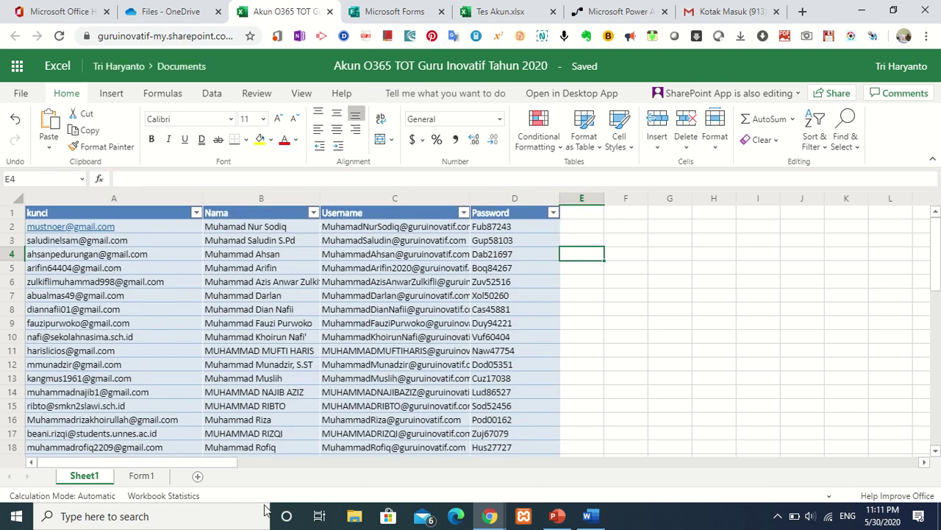
# Rename the column B header from Nama to Nama2 and start selecting the table's first rows.
pyautogui.click(142, 476)
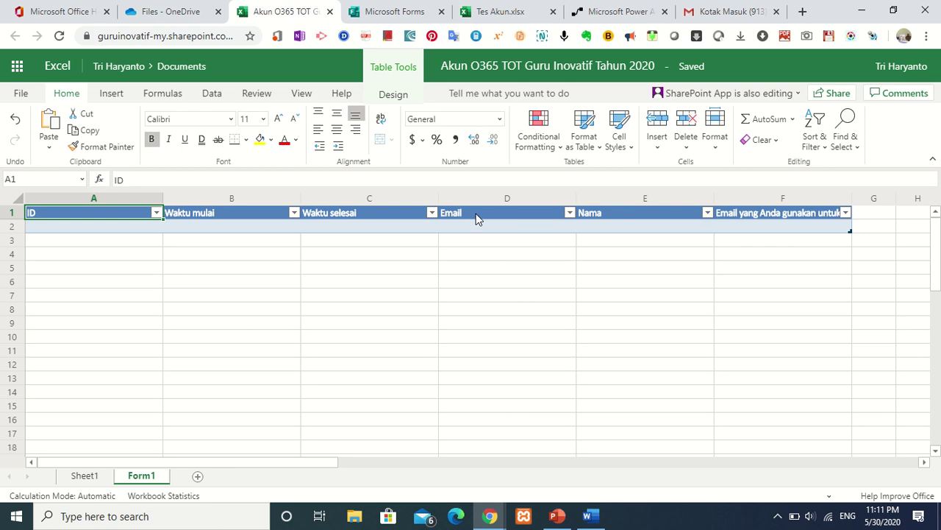
pyautogui.click(83, 477)
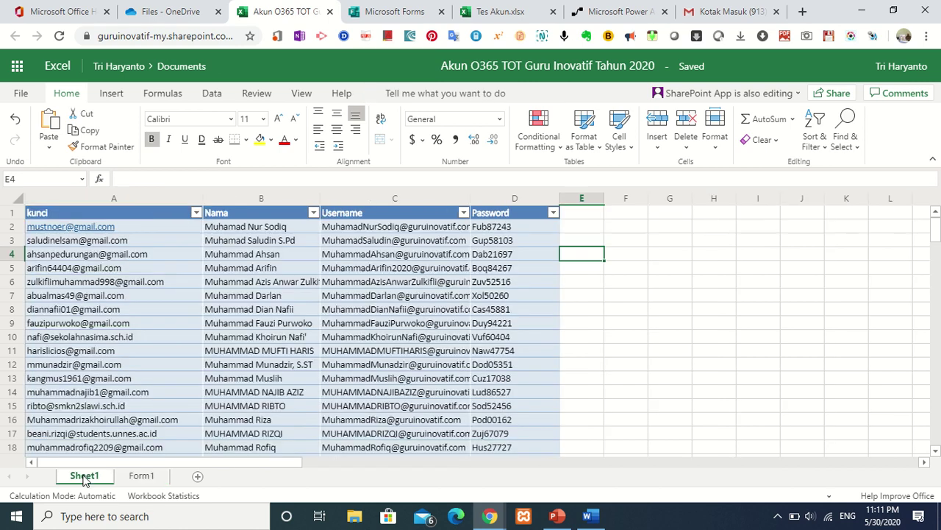
pyautogui.click(639, 360)
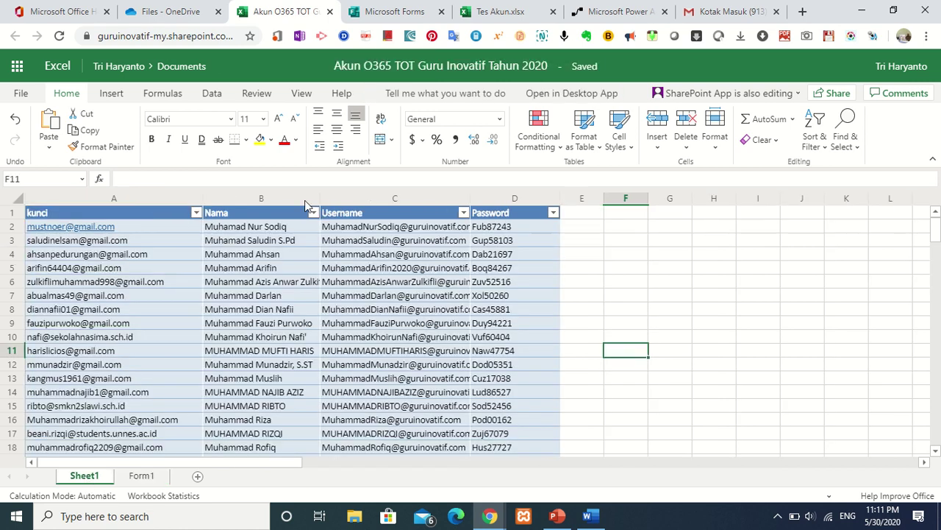
pyautogui.click(258, 214)
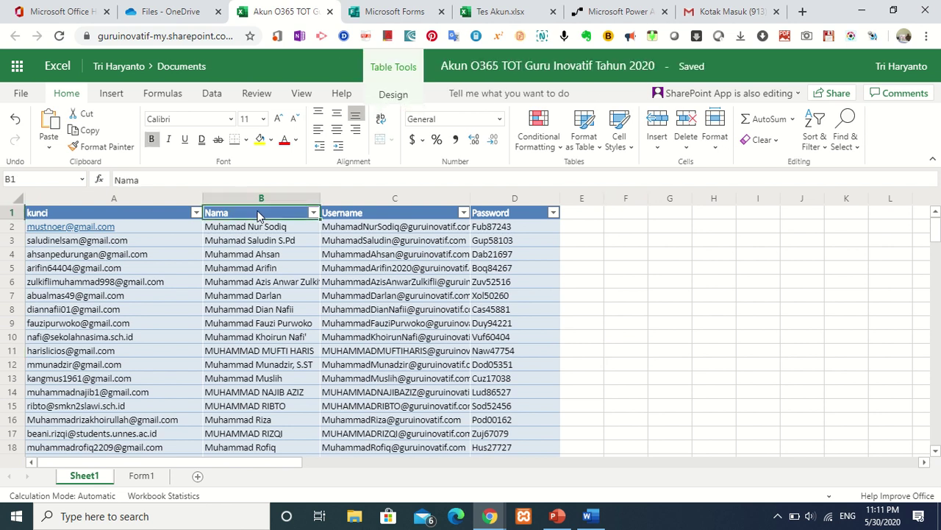
pyautogui.click(168, 181)
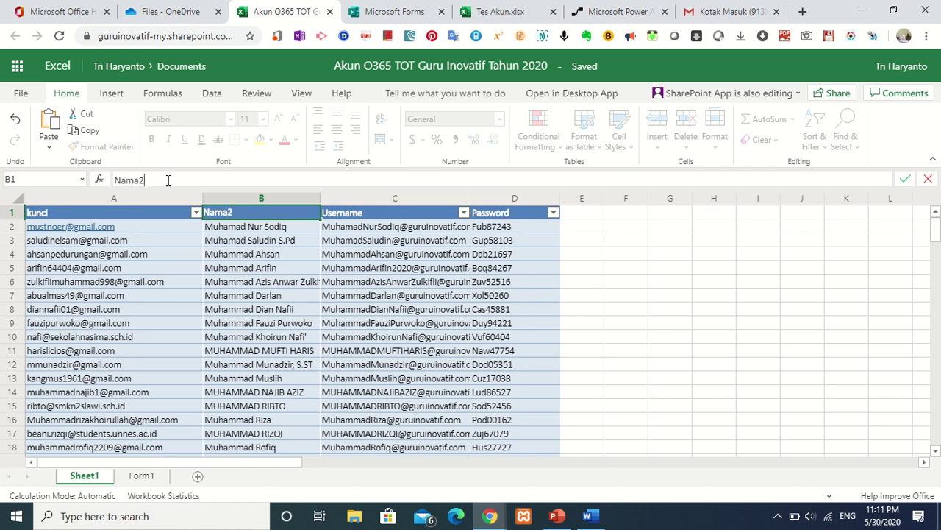
pyautogui.press('Return')
pyautogui.click(603, 309)
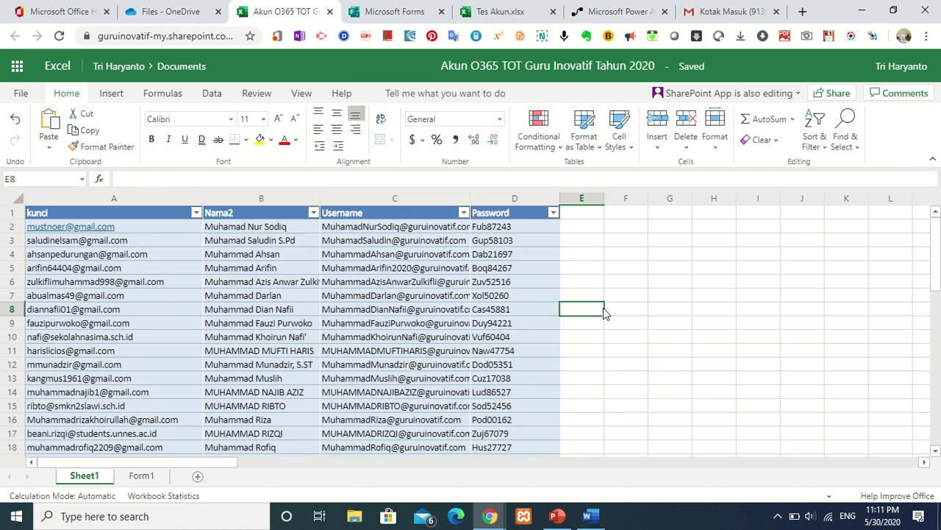
pyautogui.moveTo(57, 212); pyautogui.dragTo(280, 240)
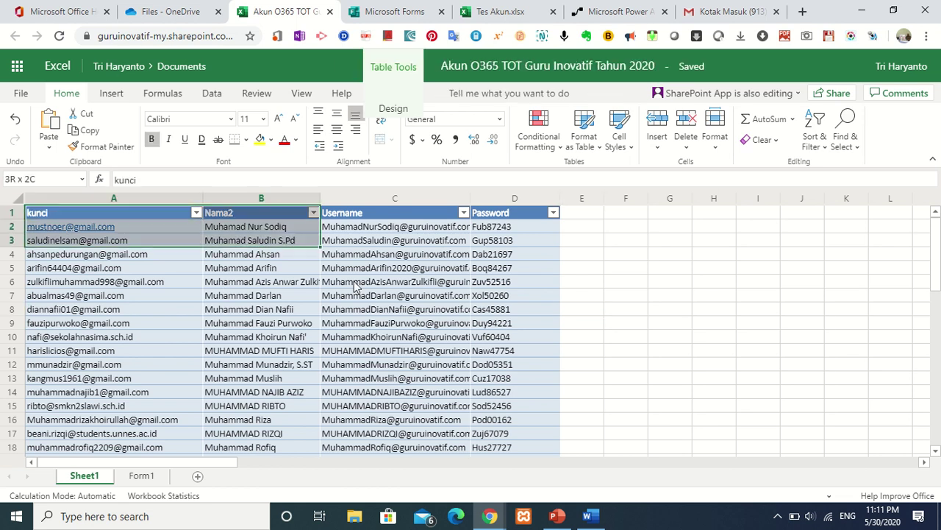
pyautogui.moveTo(355, 287); pyautogui.dragTo(491, 314)
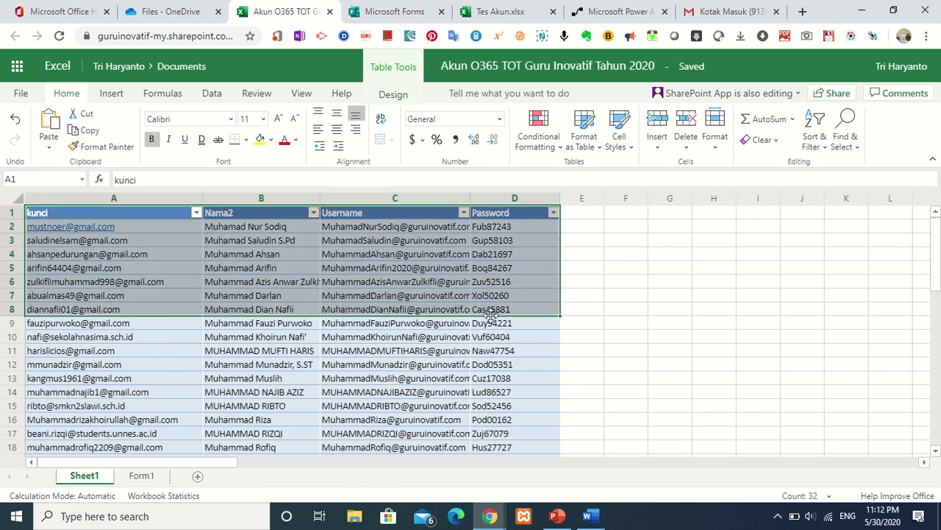
# Select A1:D127 and format it with Blue Table Style Medium 2, then check the Form1 sheet.
pyautogui.hotkey('shift', 'Down')
pyautogui.hotkey('shift', 'Down')
pyautogui.hotkey('shift', 'Down')
pyautogui.hotkey('shift', 'Down')
pyautogui.hotkey('shift', 'Down')
pyautogui.hotkey('shift', 'Down')
pyautogui.hotkey('shift', 'Down')
pyautogui.hotkey('shift', 'Down')
pyautogui.hotkey('shift', 'Down')
pyautogui.hotkey('shift', 'Down')
pyautogui.hotkey('shift', 'Down')
pyautogui.hotkey('shift', 'Down')
pyautogui.hotkey('shift', 'Down')
pyautogui.hotkey('shift', 'Down')
pyautogui.hotkey('shift', 'Down')
pyautogui.hotkey('shift', 'Down')
pyautogui.hotkey('shift', 'Down')
pyautogui.hotkey('shift', 'Down')
pyautogui.hotkey('shift', 'Down')
pyautogui.hotkey('shift', 'Down')
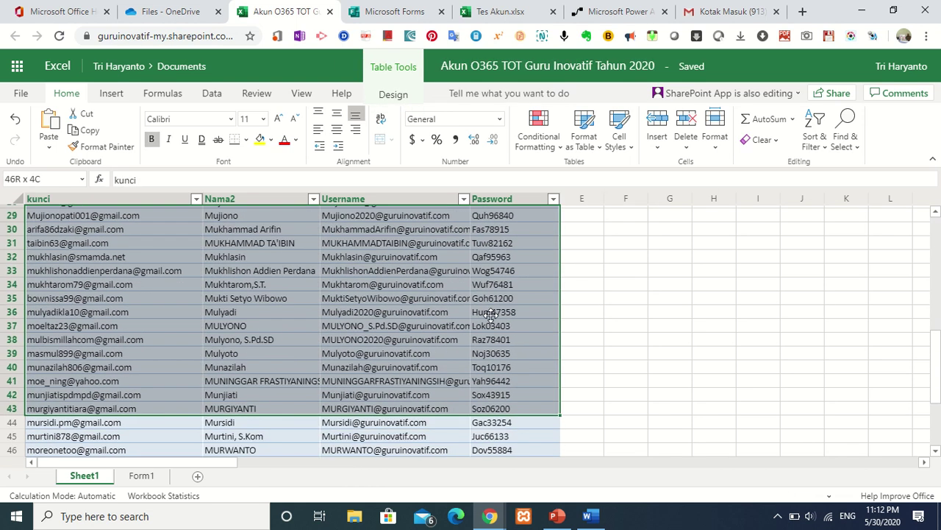
pyautogui.hotkey('shift', 'Down')
pyautogui.hotkey('shift', 'Down')
pyautogui.hotkey('shift', 'Down')
pyautogui.hotkey('shift', 'Down')
pyautogui.hotkey('shift', 'Down')
pyautogui.hotkey('shift', 'Down')
pyautogui.hotkey('shift', 'Down')
pyautogui.hotkey('shift', 'Down')
pyautogui.hotkey('shift', 'Down')
pyautogui.hotkey('shift', 'Down')
pyautogui.hotkey('shift', 'Down')
pyautogui.hotkey('shift', 'Down')
pyautogui.hotkey('shift', 'Down')
pyautogui.hotkey('shift', 'Down')
pyautogui.hotkey('shift', 'Down')
pyautogui.hotkey('shift', 'Down')
pyautogui.hotkey('shift', 'Down')
pyautogui.hotkey('shift', 'Down')
pyautogui.hotkey('shift', 'Down')
pyautogui.hotkey('shift', 'Down')
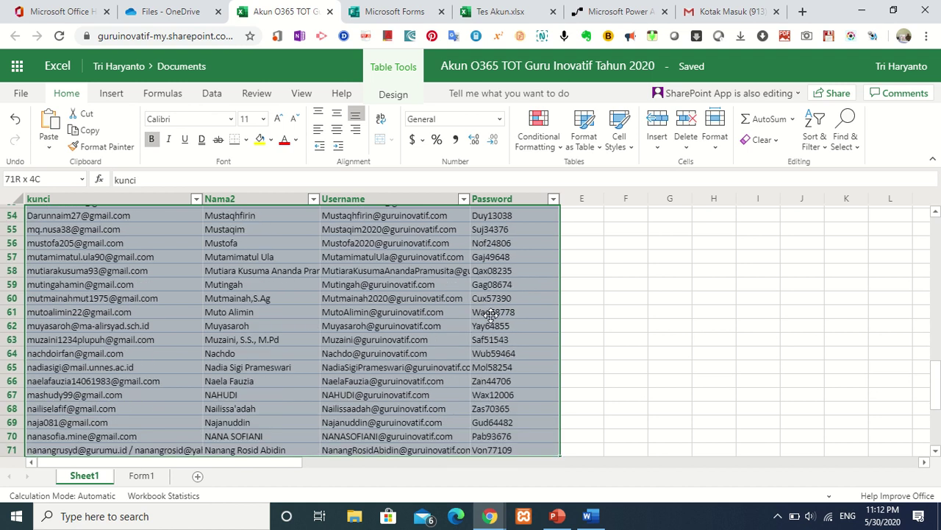
pyautogui.hotkey('shift', 'Down')
pyautogui.hotkey('shift', 'Down')
pyautogui.hotkey('shift', 'Down')
pyautogui.hotkey('shift', 'Down')
pyautogui.hotkey('shift', 'Down')
pyautogui.hotkey('shift', 'Down')
pyautogui.hotkey('shift', 'Down')
pyautogui.hotkey('shift', 'Down')
pyautogui.hotkey('shift', 'Down')
pyautogui.hotkey('shift', 'Down')
pyautogui.hotkey('shift', 'Down')
pyautogui.hotkey('shift', 'Down')
pyautogui.hotkey('shift', 'Down')
pyautogui.hotkey('shift', 'Down')
pyautogui.hotkey('shift', 'Down')
pyautogui.hotkey('shift', 'Down')
pyautogui.hotkey('shift', 'Down')
pyautogui.hotkey('shift', 'Down')
pyautogui.hotkey('shift', 'Down')
pyautogui.hotkey('shift', 'Down')
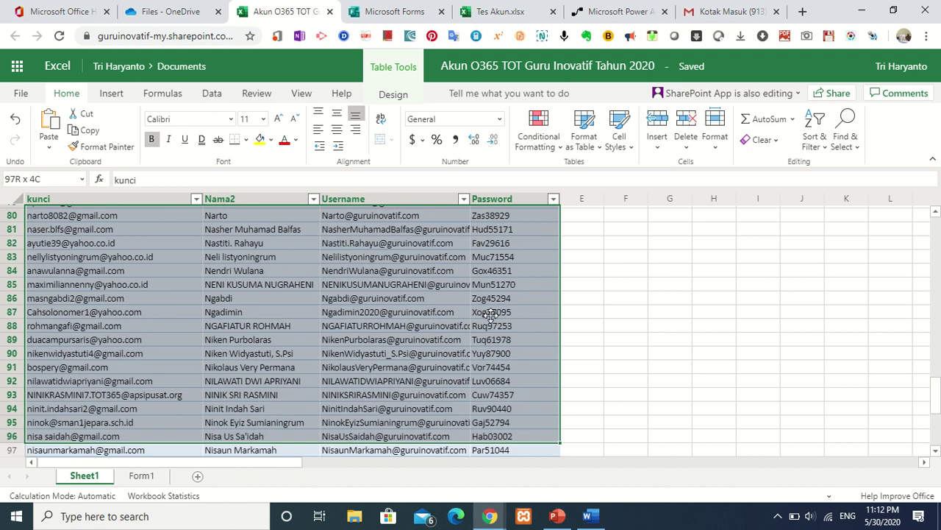
pyautogui.hotkey('shift', 'Down')
pyautogui.hotkey('shift', 'Down')
pyautogui.hotkey('shift', 'Down')
pyautogui.hotkey('shift', 'Down')
pyautogui.hotkey('shift', 'Down')
pyautogui.hotkey('shift', 'Down')
pyautogui.hotkey('shift', 'Down')
pyautogui.hotkey('shift', 'Down')
pyautogui.hotkey('shift', 'Down')
pyautogui.hotkey('shift', 'Down')
pyautogui.hotkey('shift', 'Down')
pyautogui.hotkey('shift', 'Down')
pyautogui.hotkey('shift', 'Down')
pyautogui.hotkey('shift', 'Down')
pyautogui.hotkey('shift', 'Down')
pyautogui.hotkey('shift', 'Down')
pyautogui.hotkey('shift', 'Down')
pyautogui.hotkey('shift', 'Down')
pyautogui.hotkey('shift', 'Down')
pyautogui.hotkey('shift', 'Down')
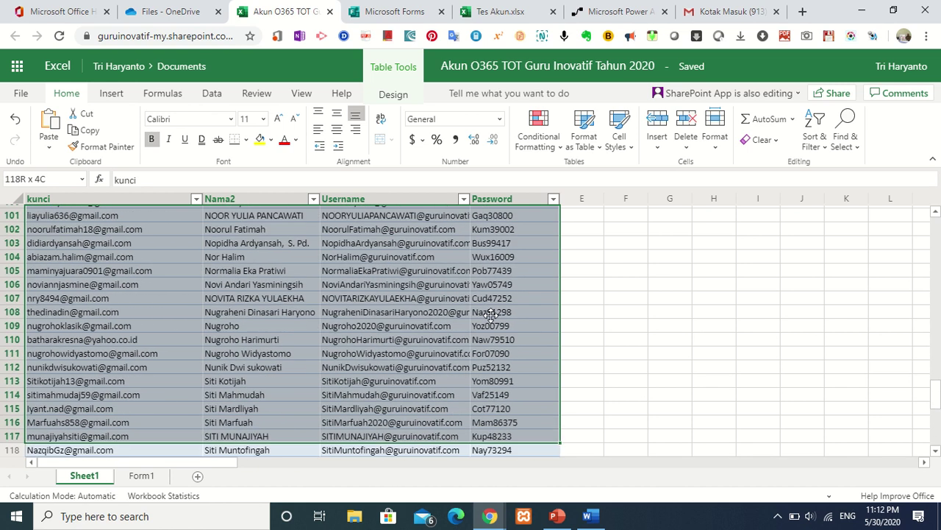
pyautogui.hotkey('shift', 'Down')
pyautogui.hotkey('shift', 'Down')
pyautogui.hotkey('shift', 'Down')
pyautogui.hotkey('shift', 'Down')
pyautogui.hotkey('shift', 'Down')
pyautogui.hotkey('shift', 'Down')
pyautogui.hotkey('shift', 'Down')
pyautogui.hotkey('shift', 'Down')
pyautogui.hotkey('shift', 'Down')
pyautogui.hotkey('shift', 'Down')
pyautogui.hotkey('shift', 'Down')
pyautogui.hotkey('shift', 'Down')
pyautogui.hotkey('shift', 'Down')
pyautogui.hotkey('shift', 'Down')
pyautogui.hotkey('shift', 'Down')
pyautogui.hotkey('shift', 'Down')
pyautogui.hotkey('shift', 'Down')
pyautogui.hotkey('shift', 'Down')
pyautogui.hotkey('shift', 'Down')
pyautogui.hotkey('shift', 'Down')
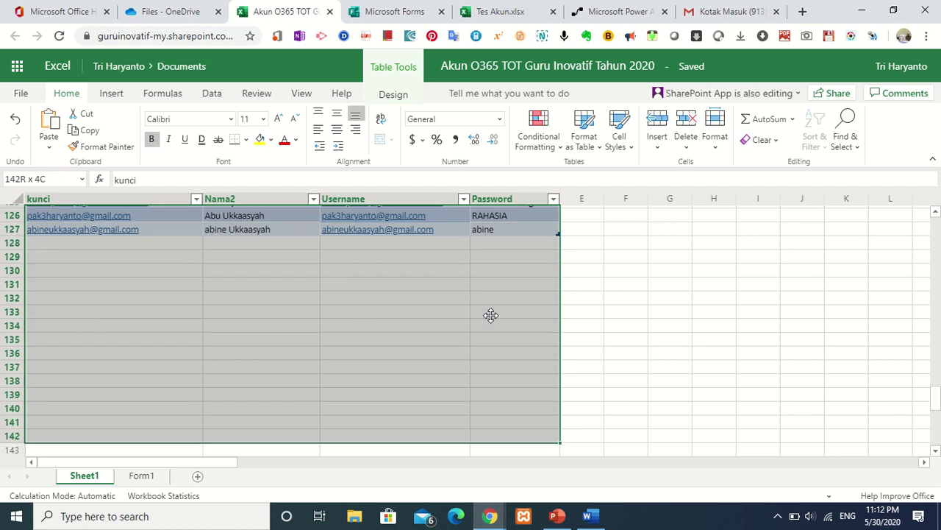
pyautogui.hotkey('shift', 'Up')
pyautogui.hotkey('shift', 'Up')
pyautogui.hotkey('shift', 'Up')
pyautogui.hotkey('shift', 'Up')
pyautogui.hotkey('shift', 'Up')
pyautogui.hotkey('shift', 'Up')
pyautogui.hotkey('shift', 'Up')
pyautogui.hotkey('shift', 'Up')
pyautogui.hotkey('shift', 'Up')
pyautogui.hotkey('shift', 'Up')
pyautogui.hotkey('shift', 'Up')
pyautogui.hotkey('shift', 'Up')
pyautogui.hotkey('shift', 'Up')
pyautogui.hotkey('shift', 'Up')
pyautogui.hotkey('shift', 'Up')
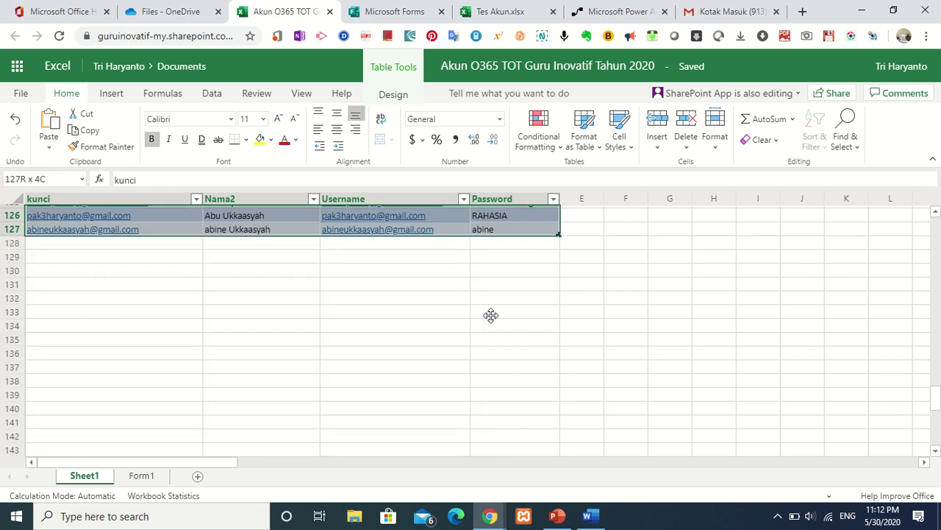
pyautogui.click(597, 152)
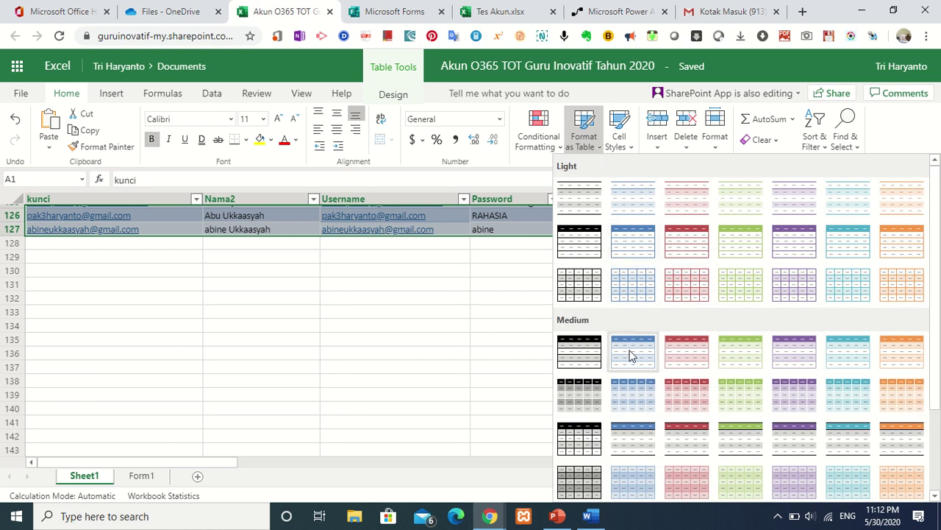
pyautogui.click(631, 353)
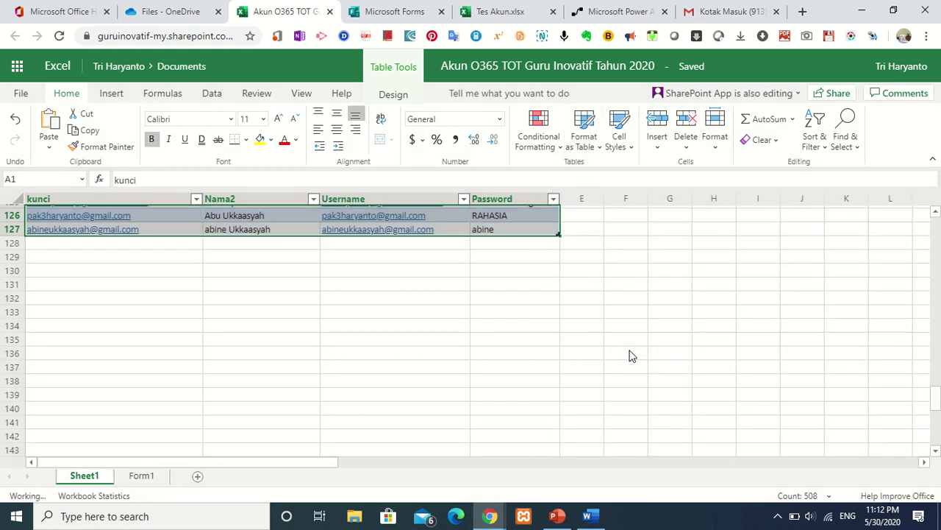
pyautogui.click(142, 476)
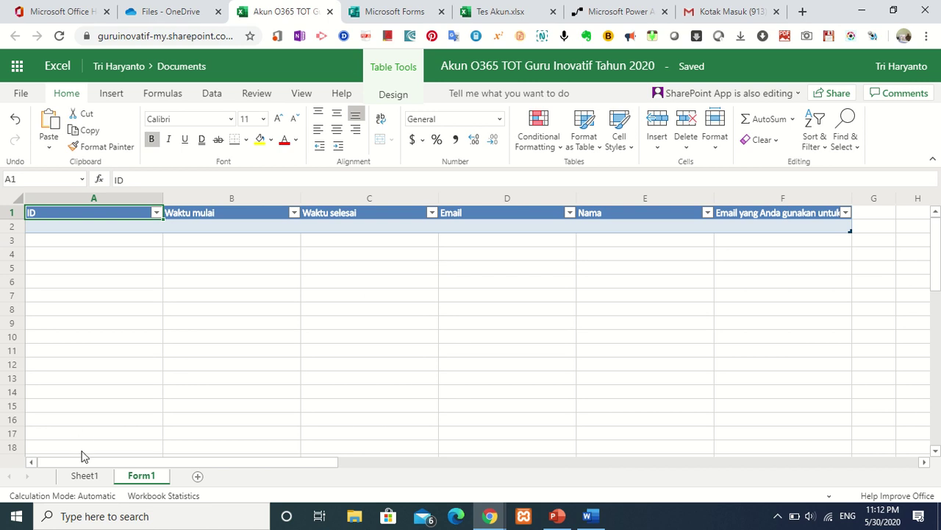
pyautogui.click(84, 475)
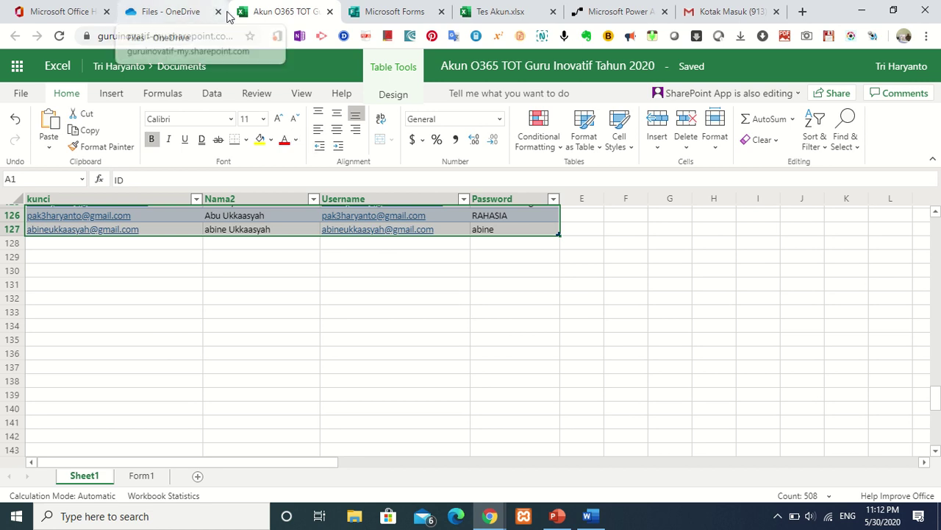
# Create an automated flow using the Microsoft Forms trigger 'Ketika tanggapan baru dikirim'.
pyautogui.click(626, 15)
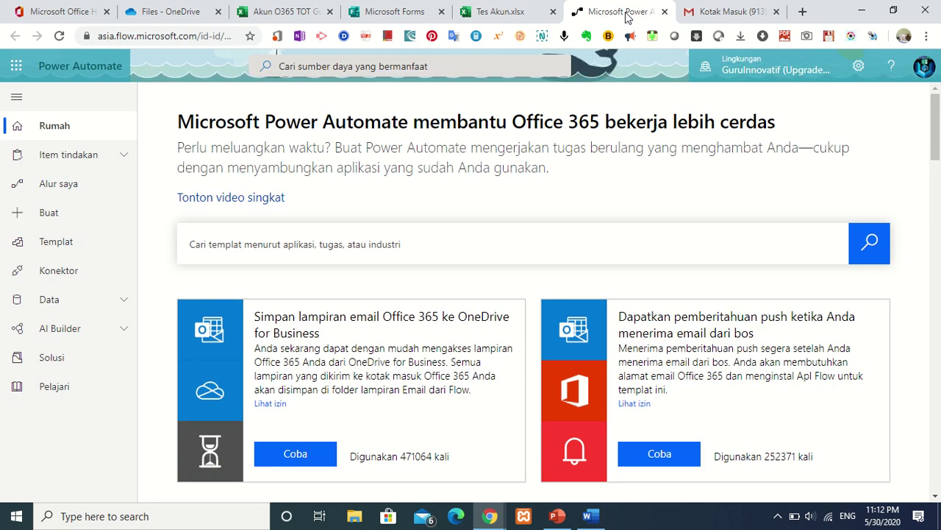
pyautogui.click(49, 214)
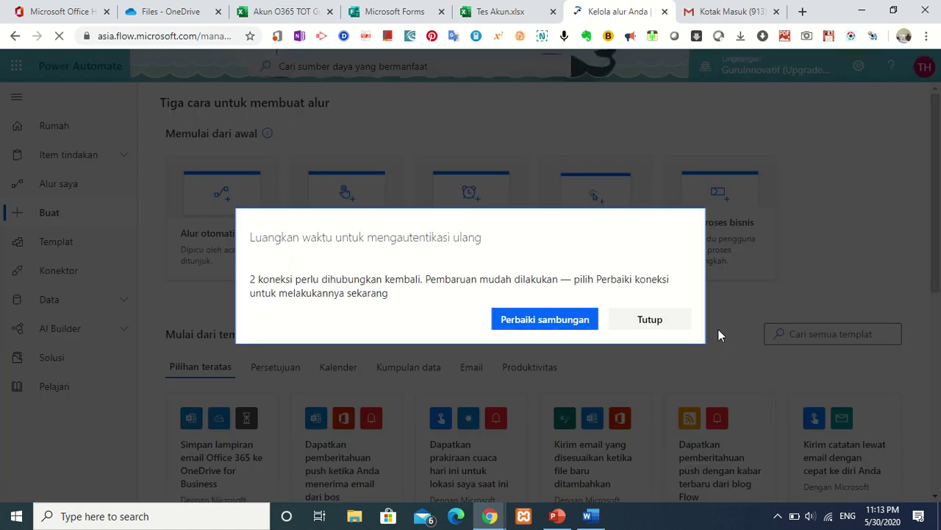
pyautogui.click(672, 322)
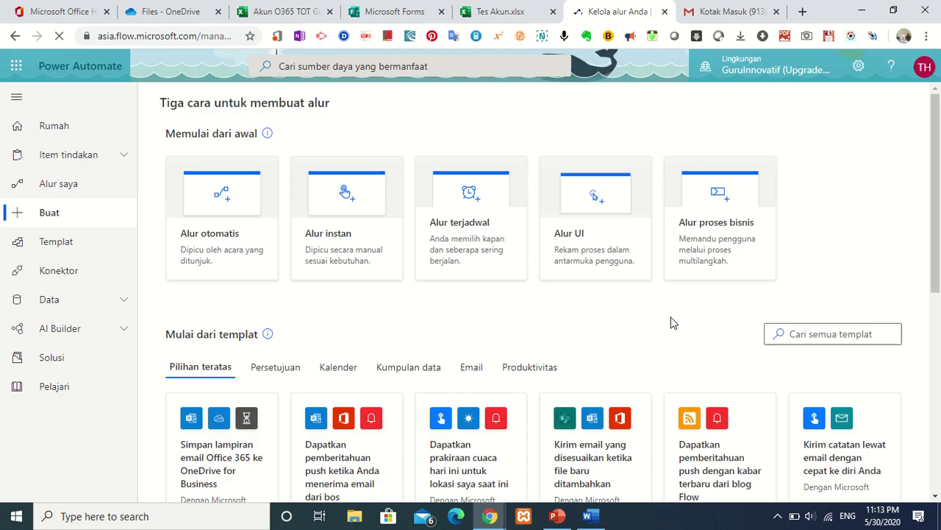
pyautogui.click(231, 235)
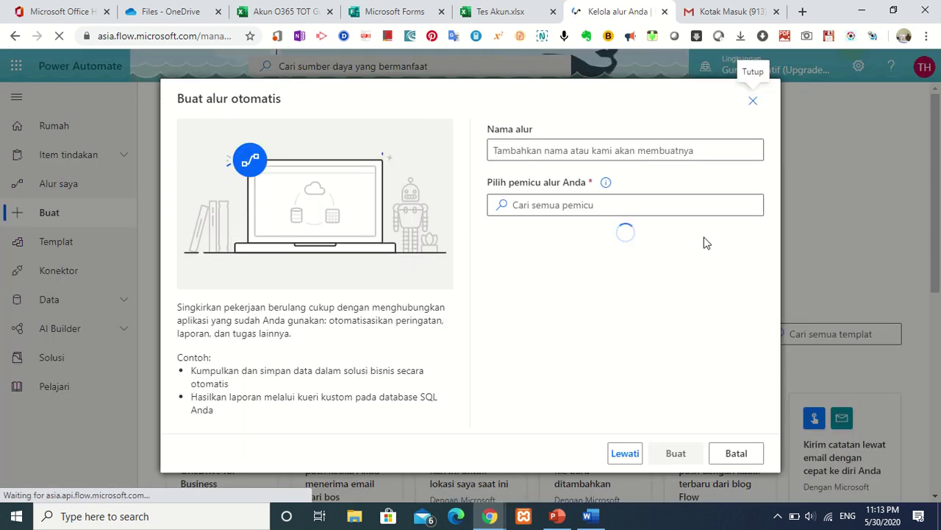
pyautogui.click(645, 205)
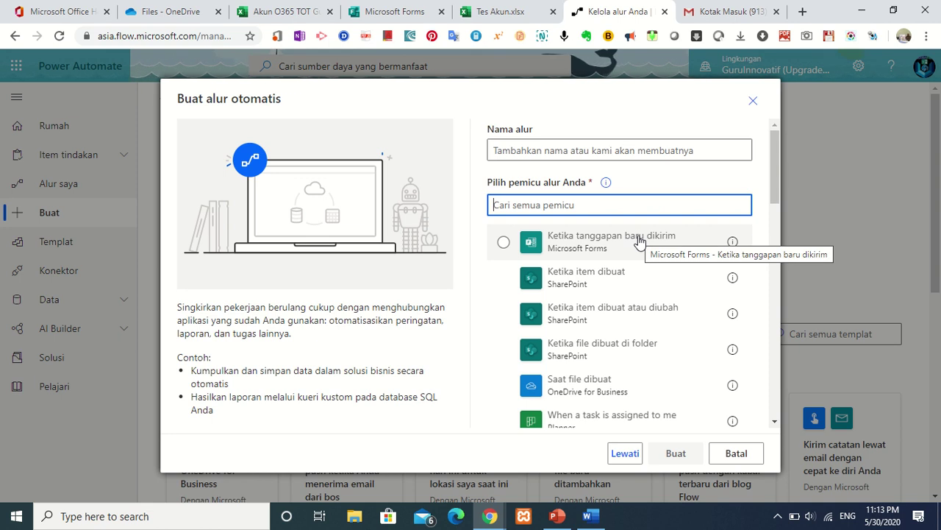
pyautogui.click(639, 242)
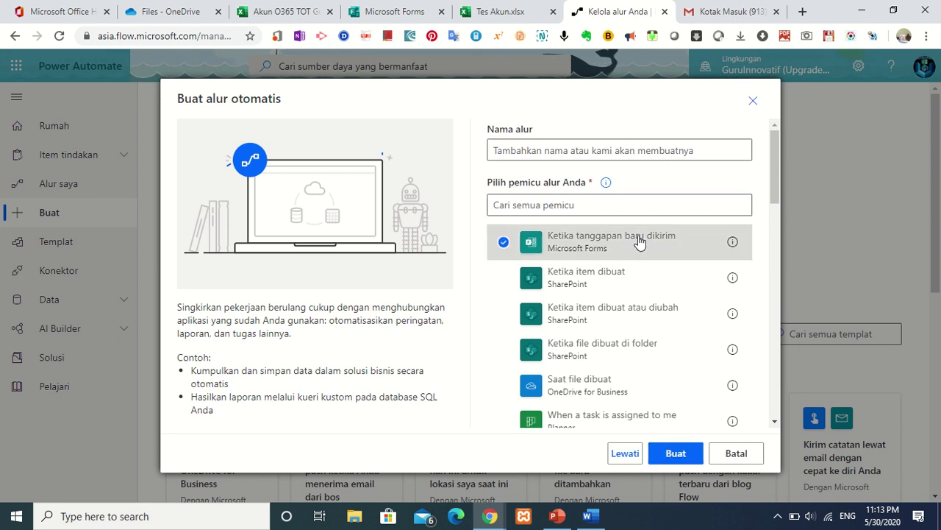
pyautogui.click(675, 453)
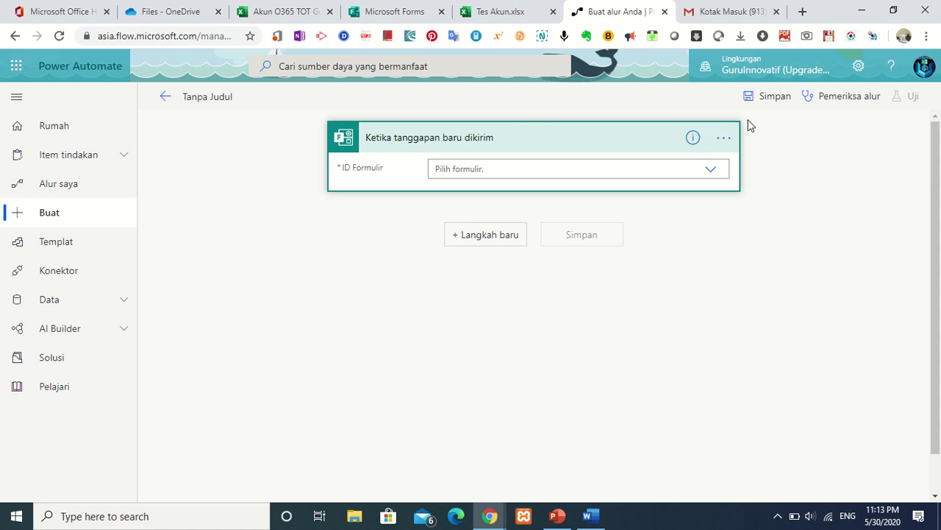
# Set the trigger's form to 'Akun O365 TOT Guru Inovatif Tahun 2020' and add a new step.
pyautogui.click(711, 172)
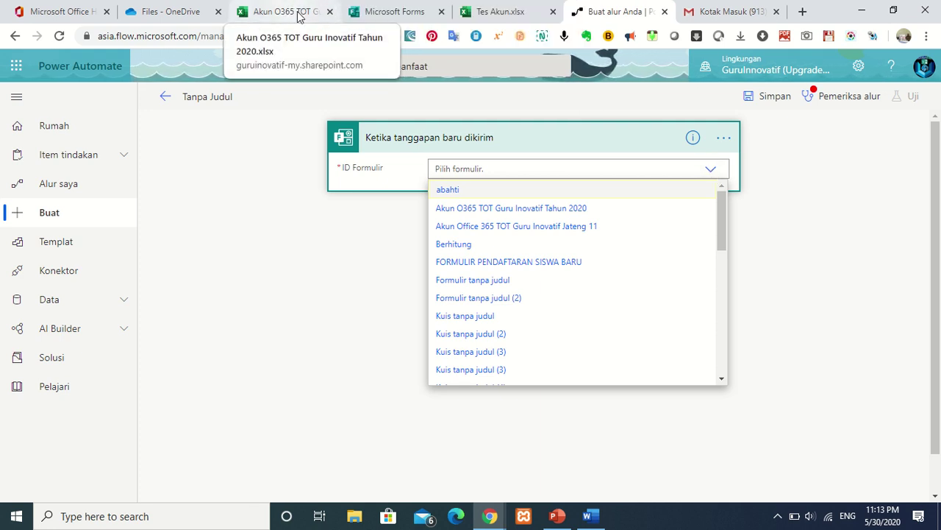
pyautogui.click(480, 209)
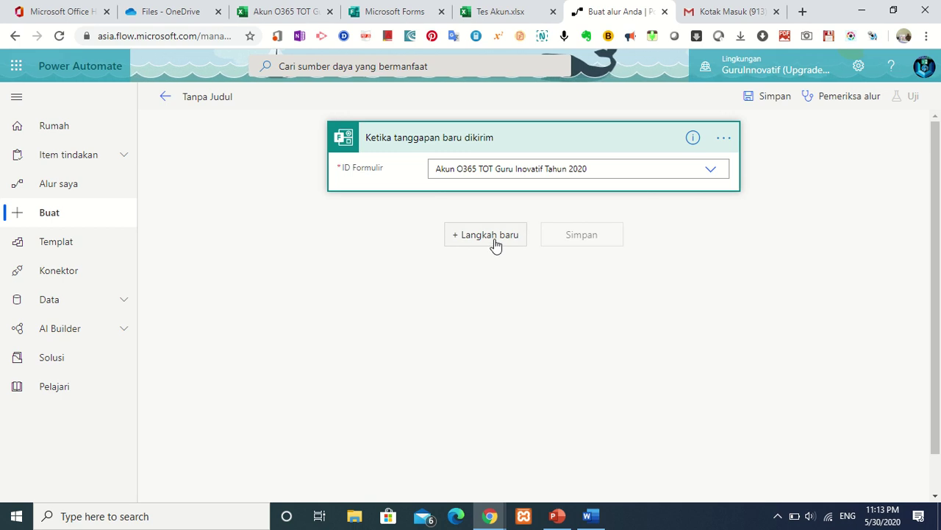
pyautogui.click(497, 242)
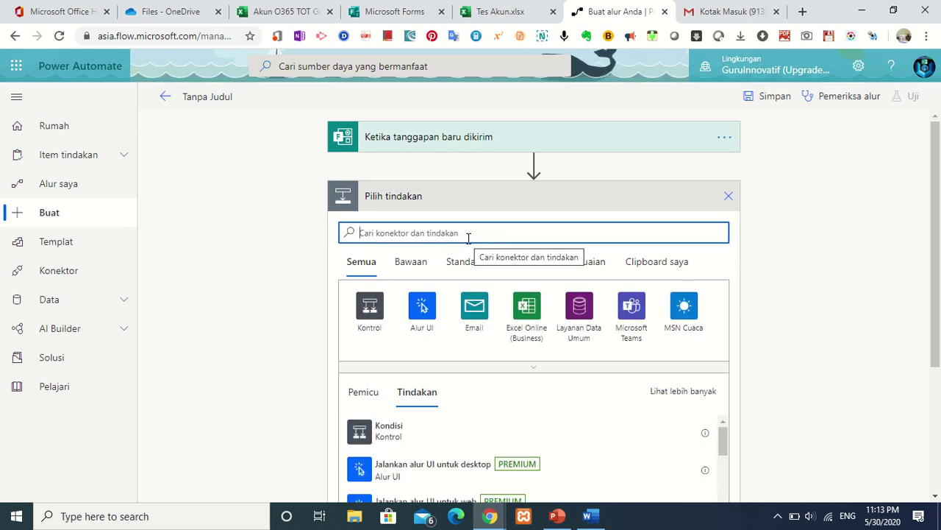
# Add a Forms 'Dapatkan detail tanggapan' action for the same form, using the trigger's ID Respons.
pyautogui.write('fo')
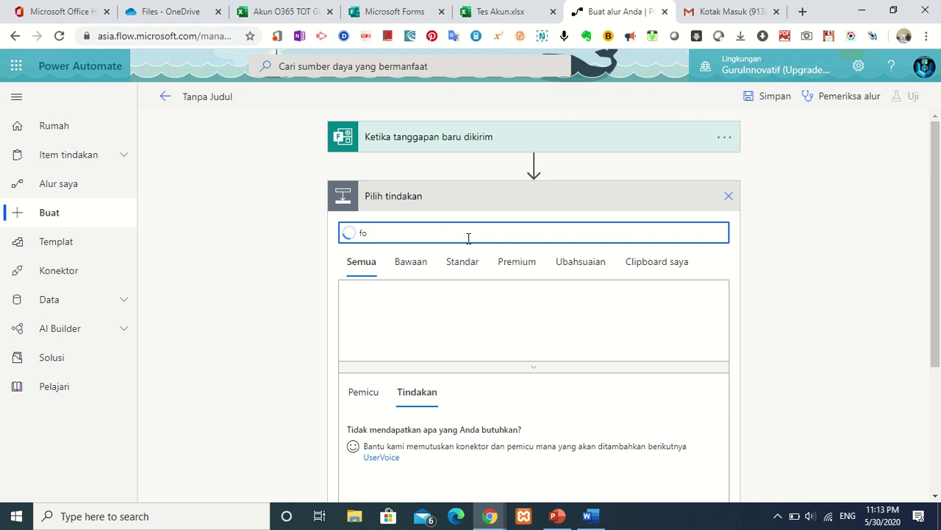
pyautogui.write('rm')
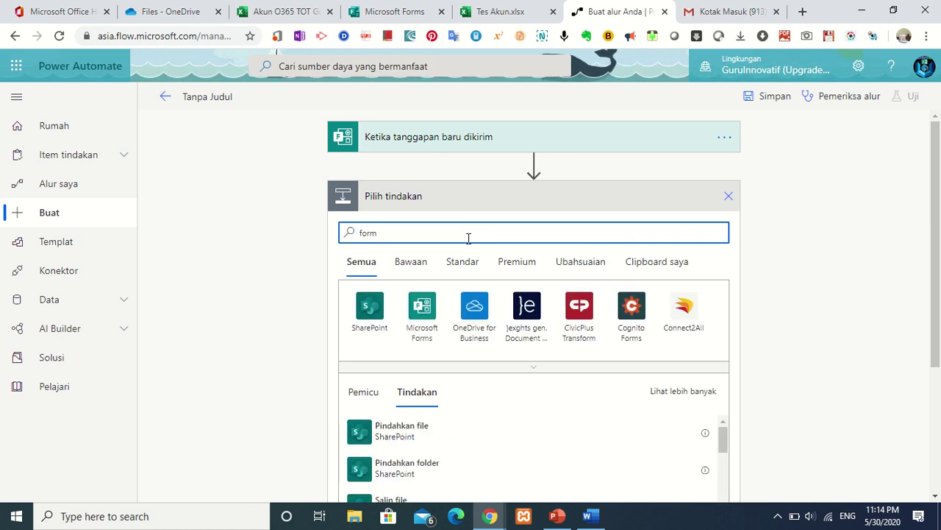
pyautogui.click(422, 312)
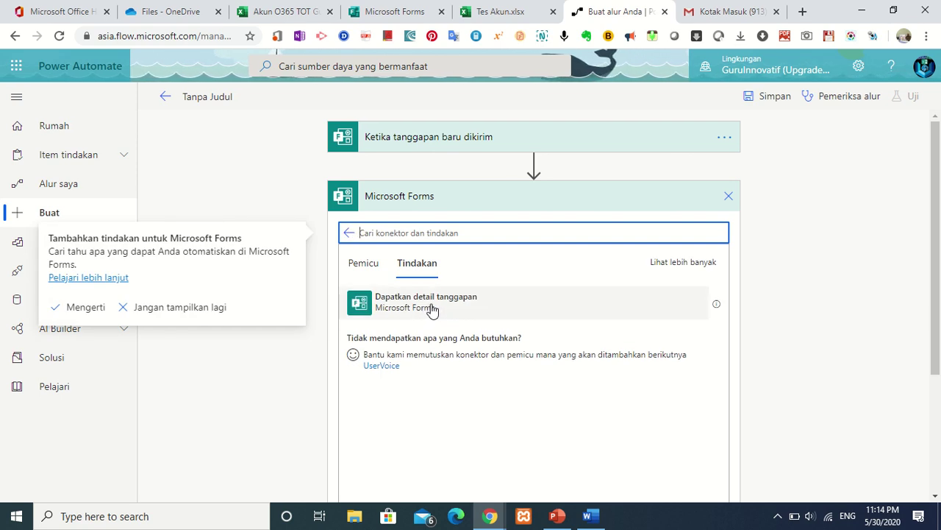
pyautogui.click(434, 310)
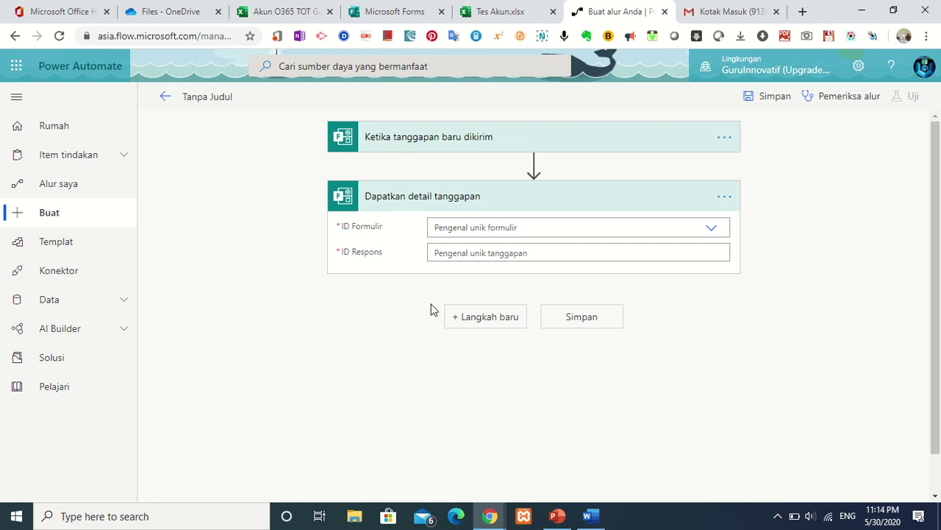
pyautogui.click(712, 230)
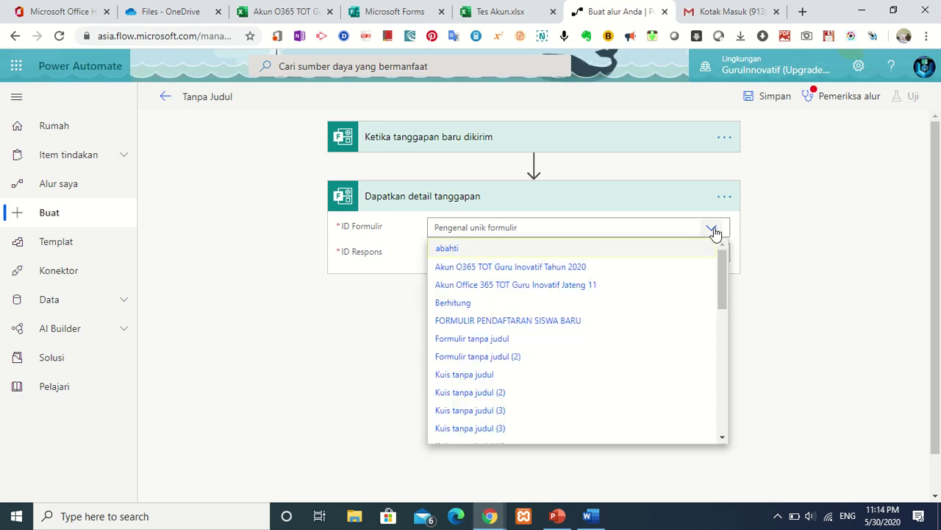
pyautogui.click(599, 269)
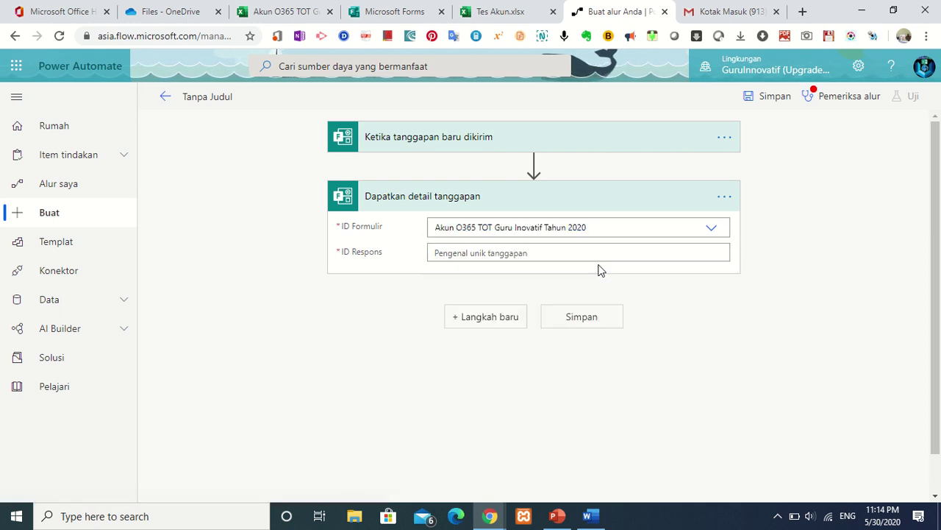
pyautogui.click(712, 253)
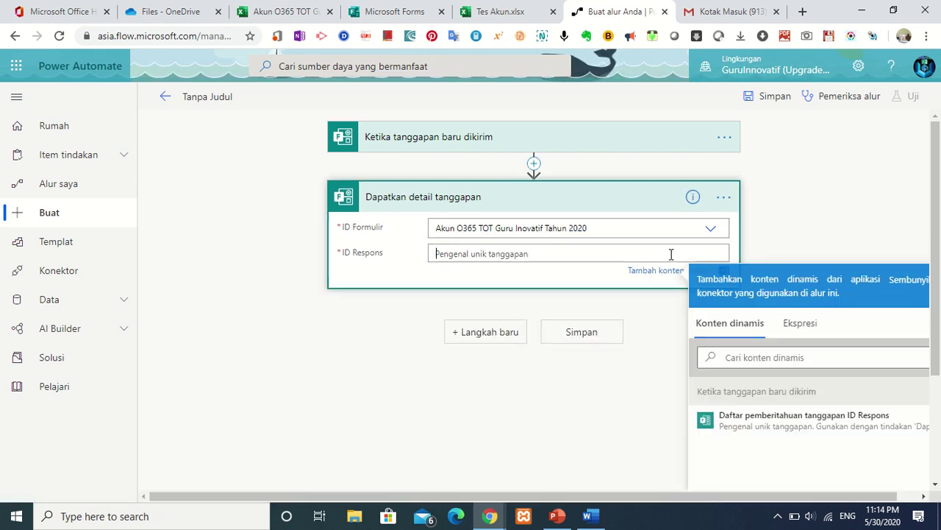
pyautogui.click(785, 430)
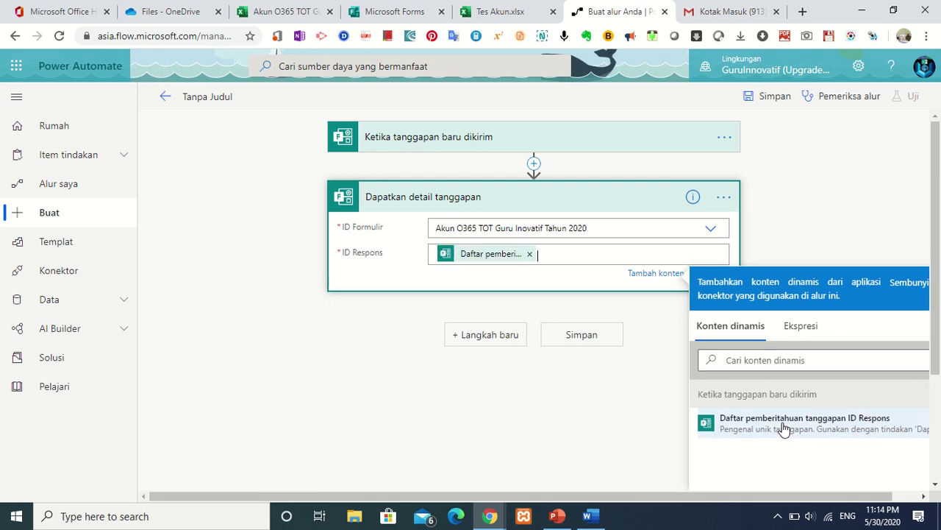
pyautogui.click(647, 412)
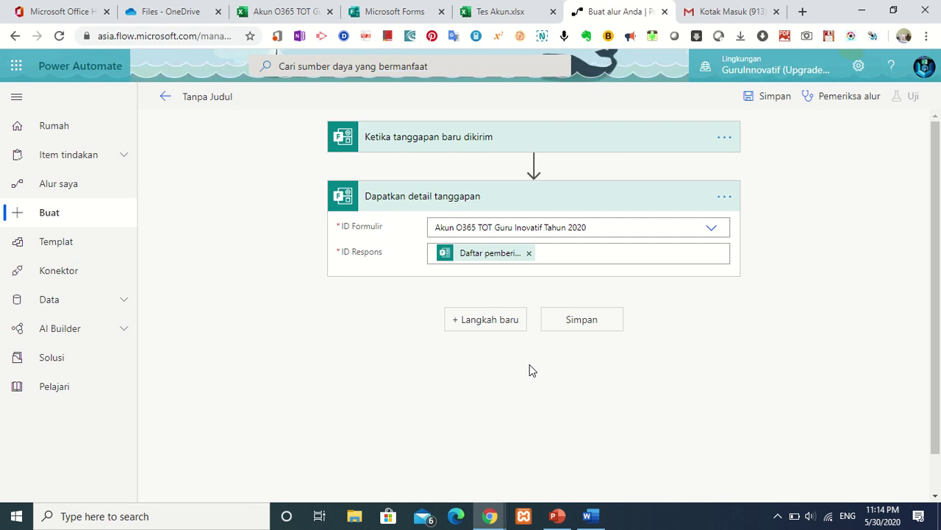
pyautogui.click(480, 323)
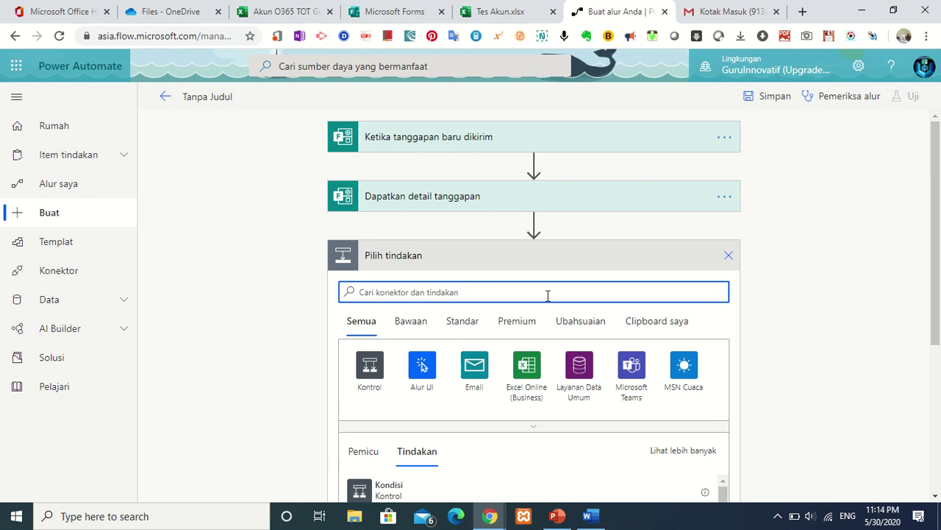
# Add the Excel Online (Business) 'Get a row' action after the response details step.
pyautogui.moveTo(939, 292); pyautogui.dragTo(930, 395)
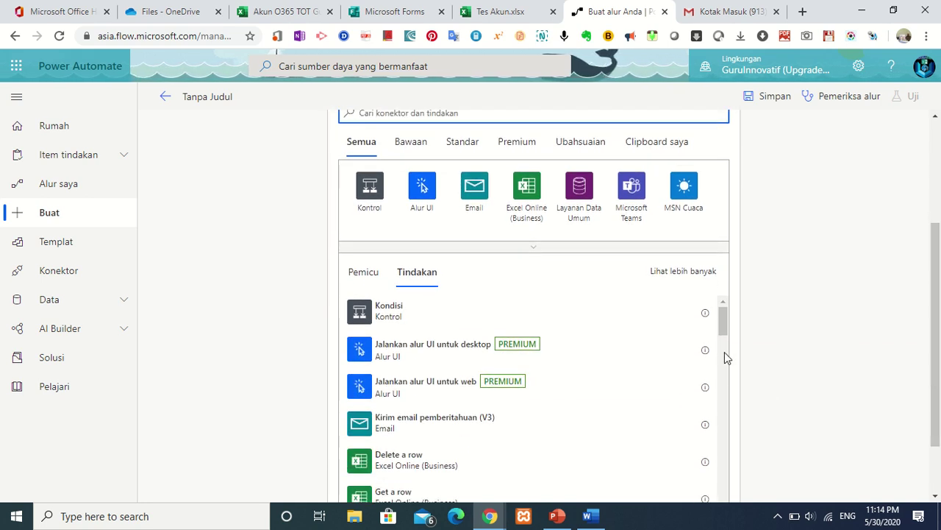
pyautogui.moveTo(723, 328); pyautogui.dragTo(725, 353)
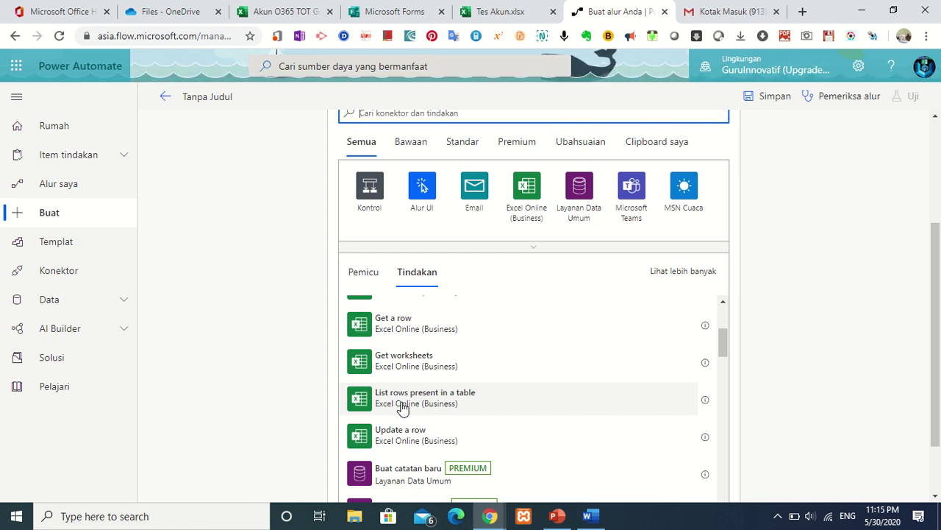
pyautogui.click(414, 331)
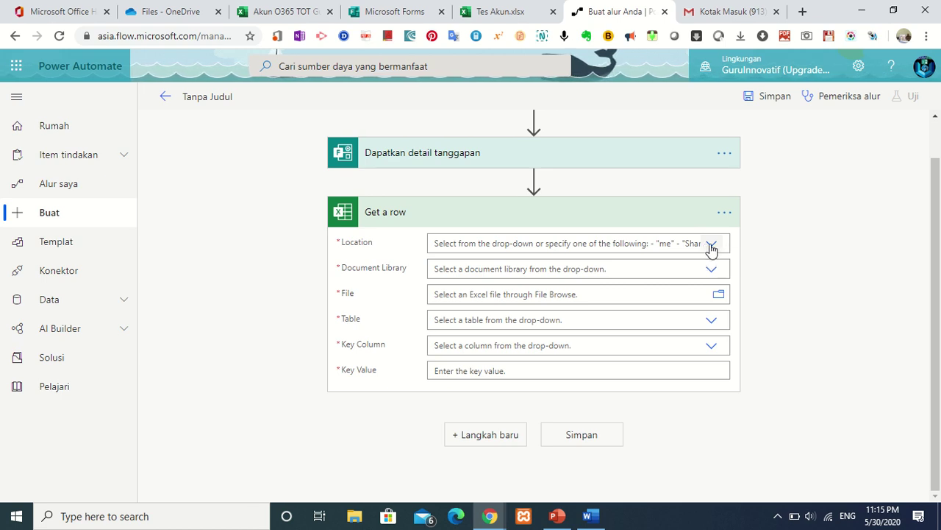
# Point Get a row at the Akun O365 TOT Guru Inovatif Tahun 2020 workbook in OneDrive for Business.
pyautogui.click(711, 247)
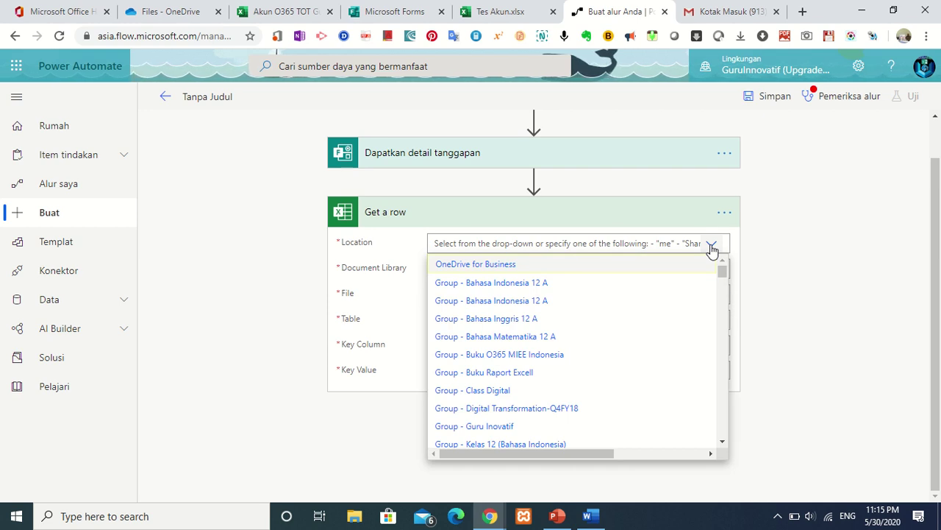
pyautogui.click(608, 263)
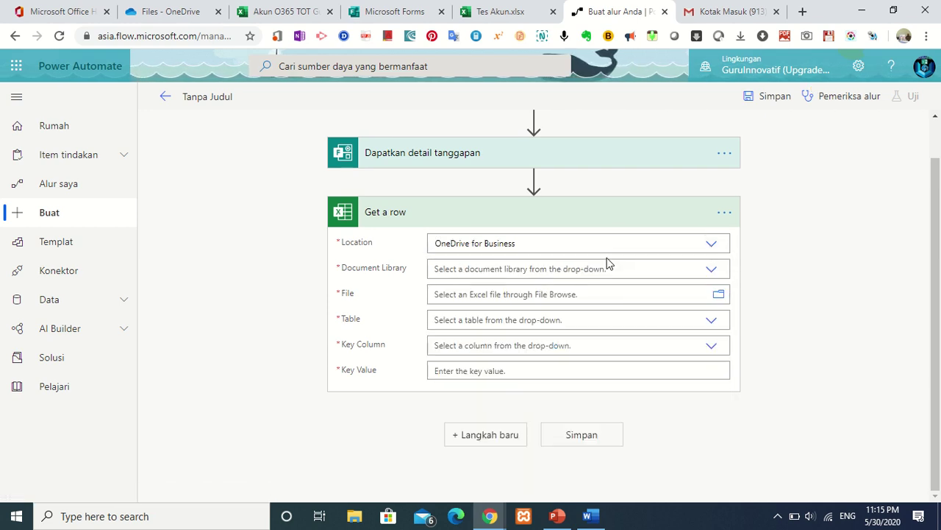
pyautogui.click(713, 269)
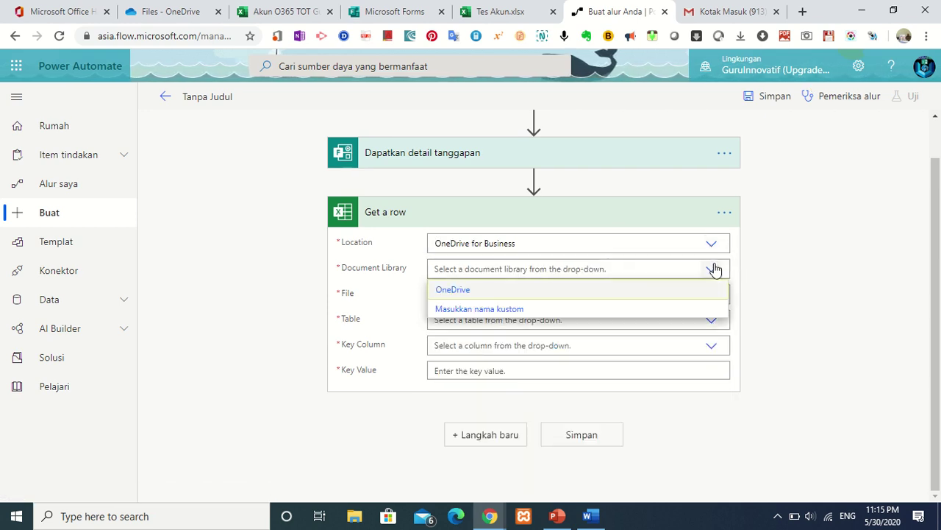
pyautogui.click(612, 290)
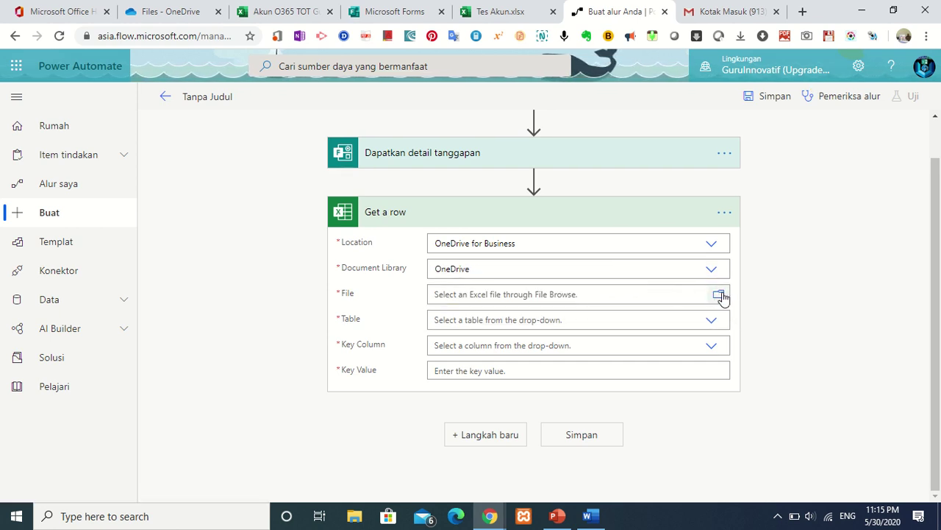
pyautogui.click(719, 295)
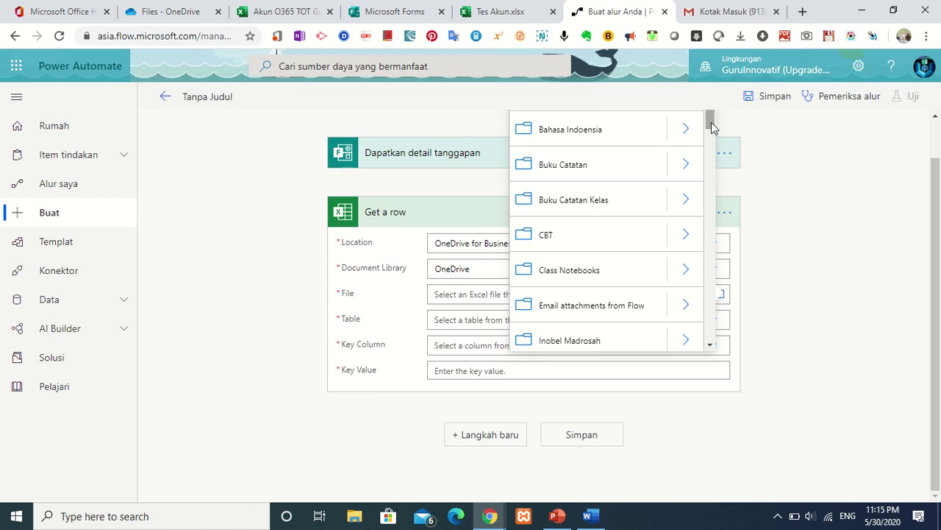
pyautogui.moveTo(711, 125); pyautogui.dragTo(704, 223)
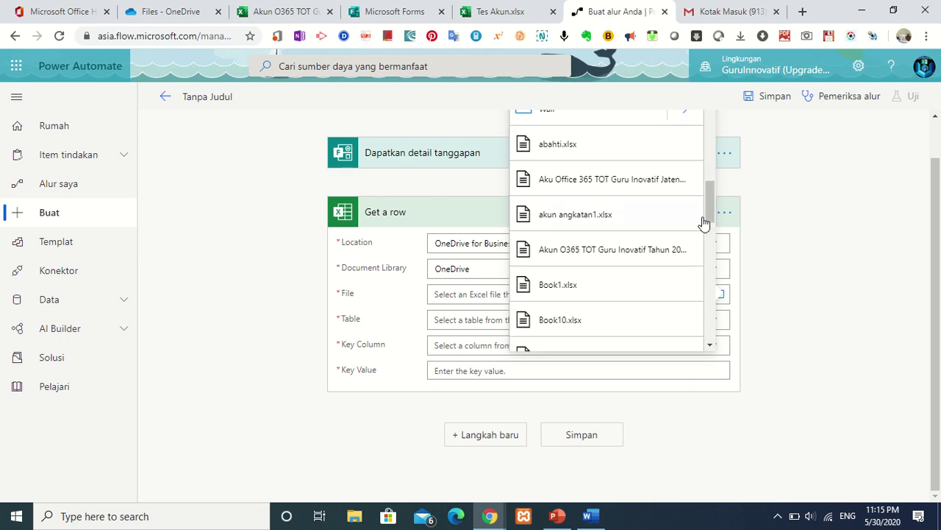
pyautogui.click(639, 253)
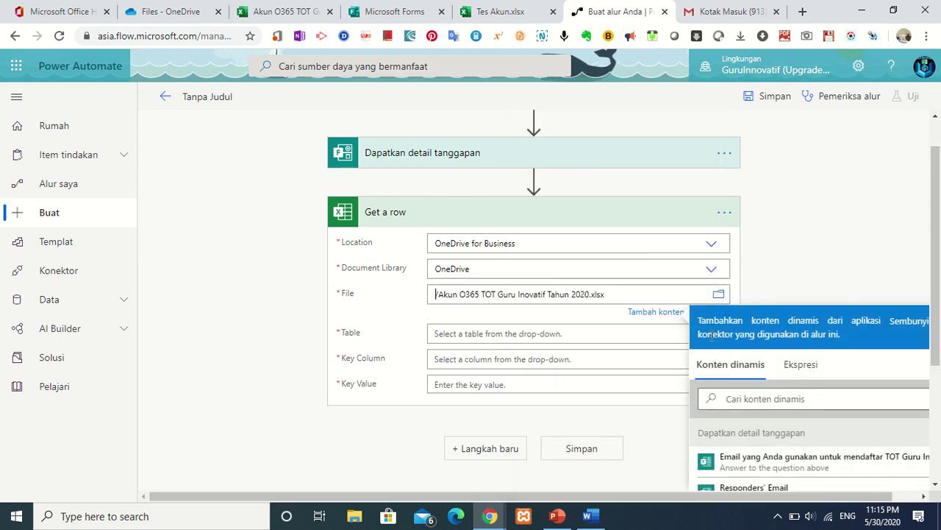
# Choose Table2 as the table and kunci as the key column.
pyautogui.click(585, 331)
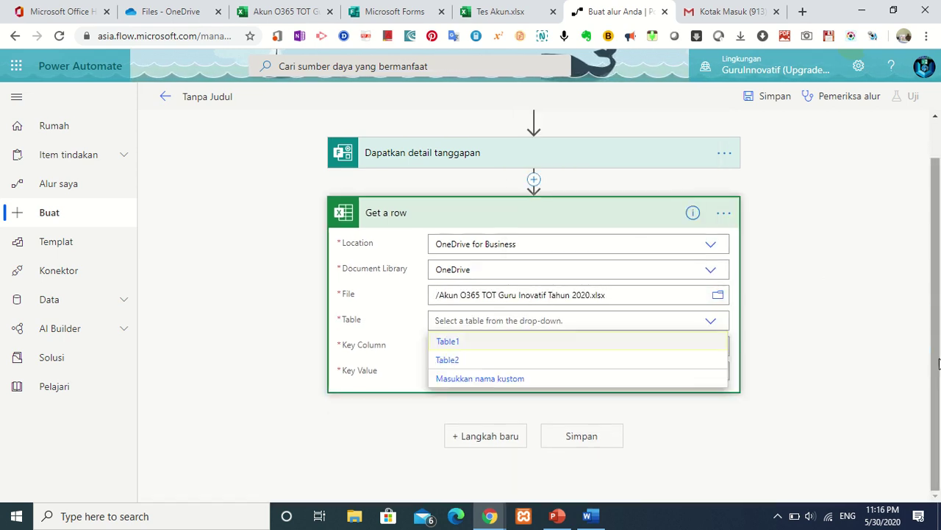
pyautogui.click(712, 324)
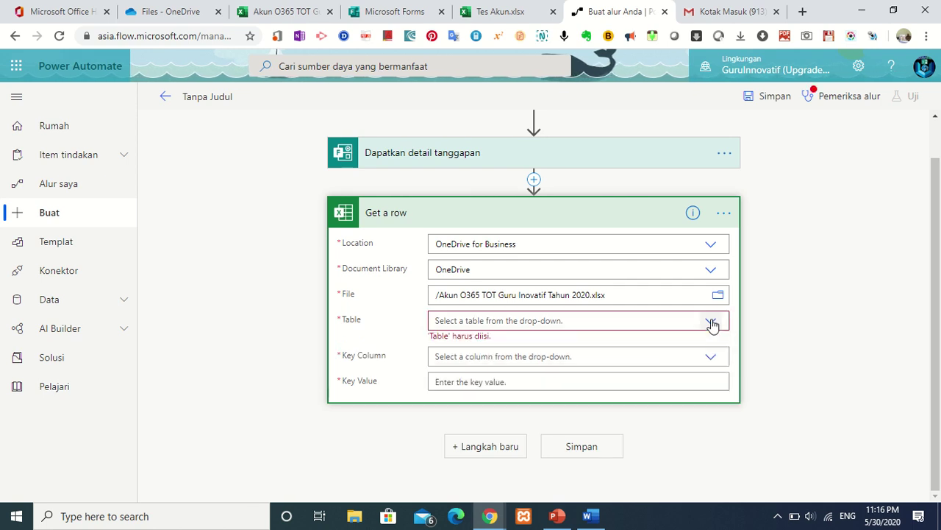
pyautogui.click(658, 322)
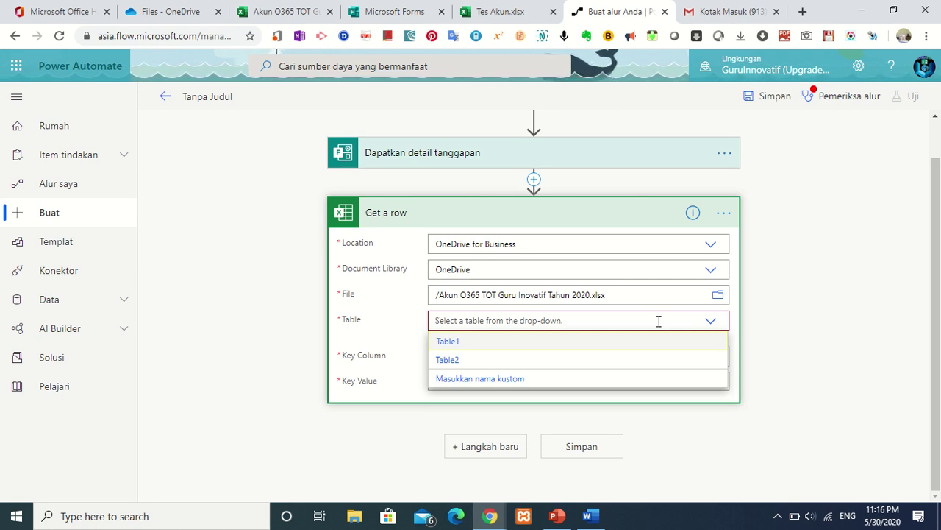
pyautogui.click(542, 360)
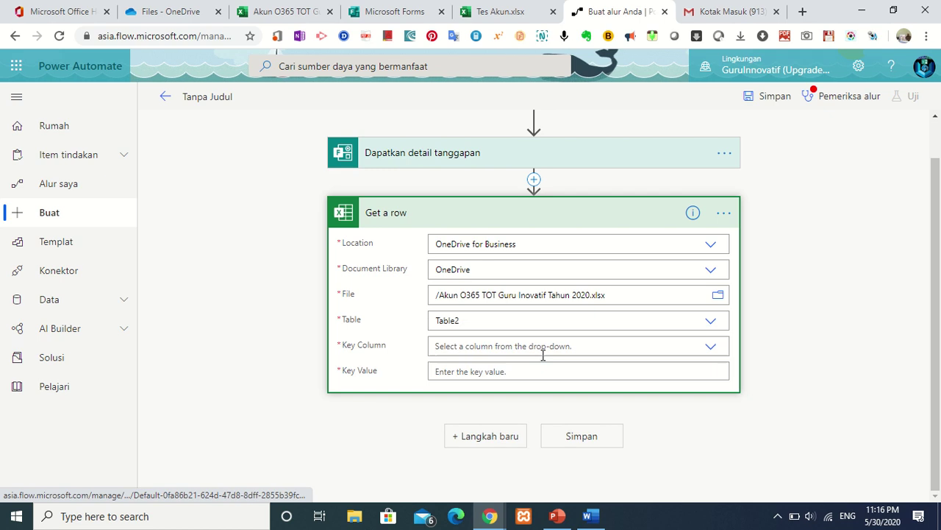
pyautogui.click(712, 346)
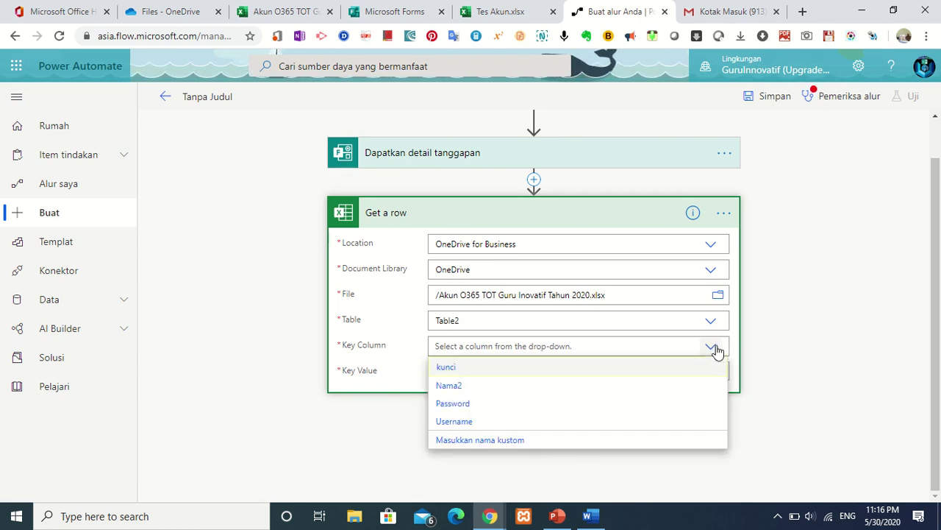
pyautogui.click(581, 366)
pyautogui.click(289, 12)
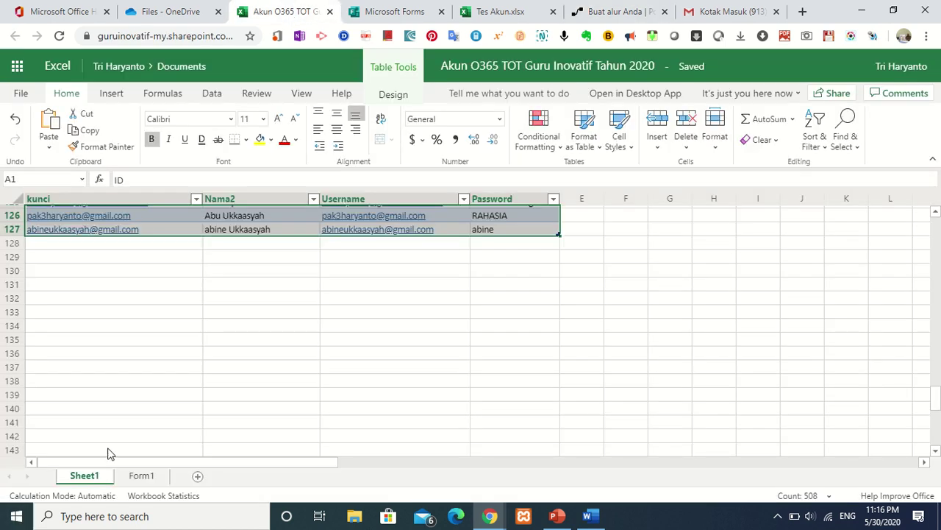
# Scroll to the account table's kunci, Nama2, Username and Password headers, then return to the flow.
pyautogui.moveTo(937, 384); pyautogui.dragTo(937, 221)
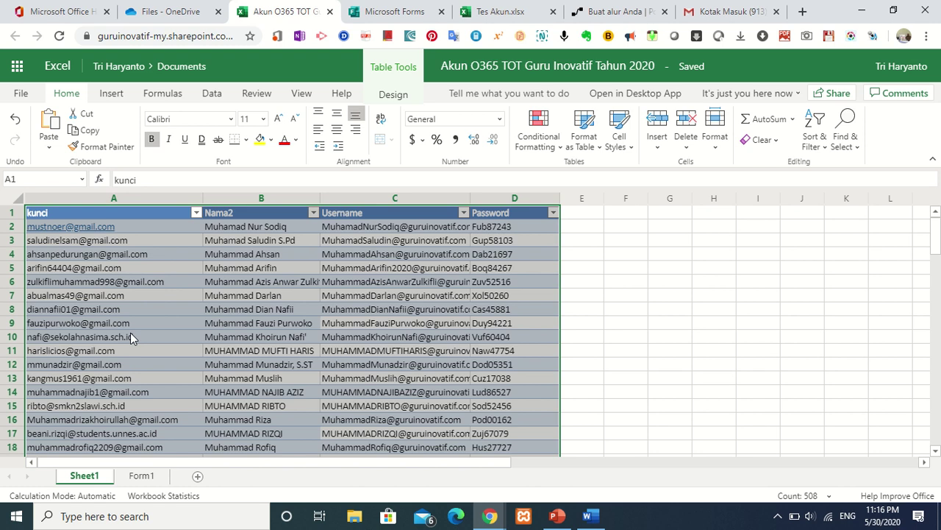
pyautogui.click(621, 11)
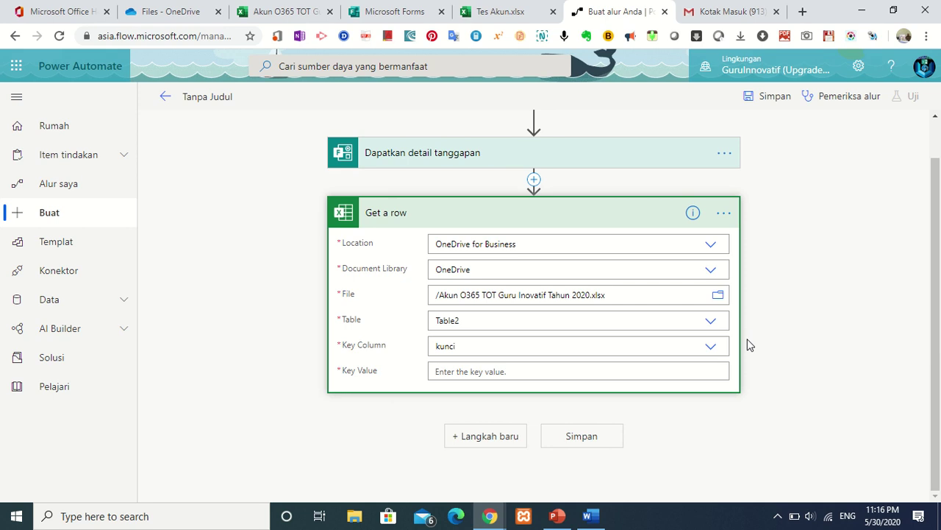
# Set Get a row's Key Value to the form's 'Email yang Anda gunakan…' answer.
pyautogui.click(664, 372)
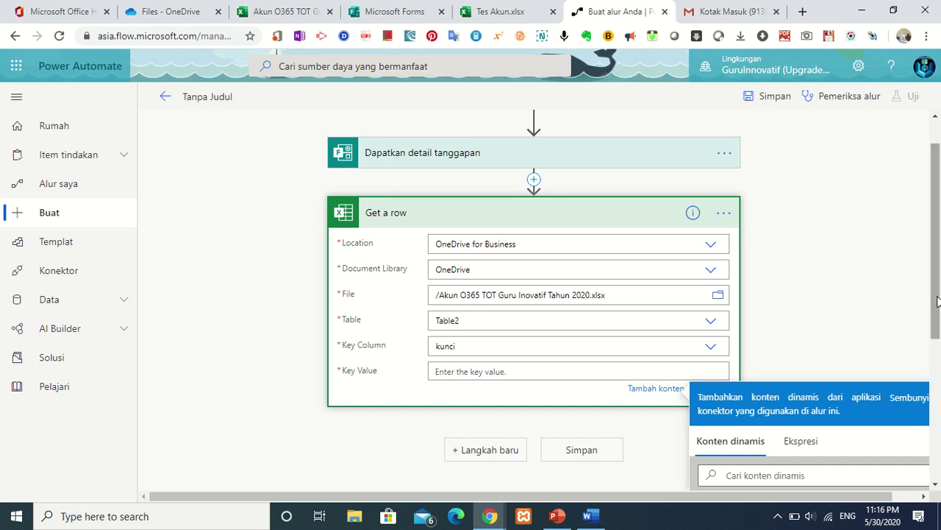
pyautogui.moveTo(939, 303); pyautogui.dragTo(939, 442)
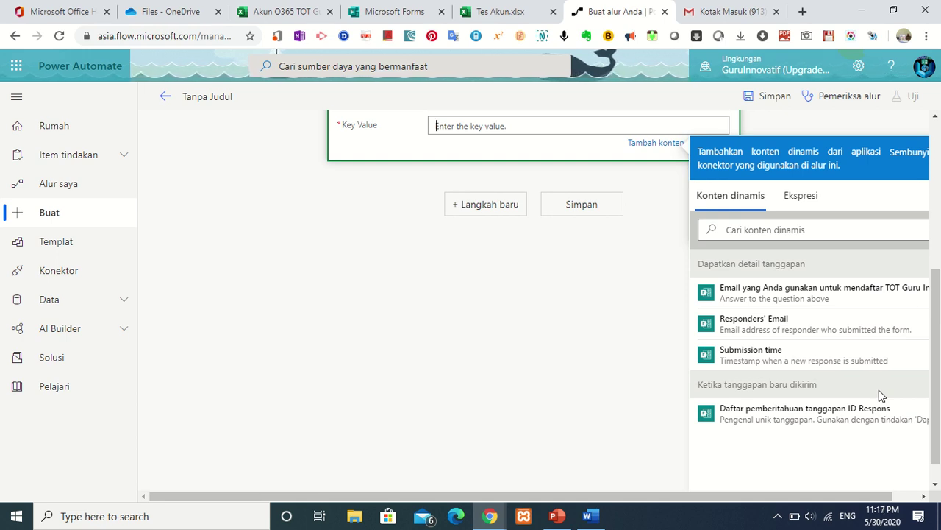
pyautogui.click(833, 294)
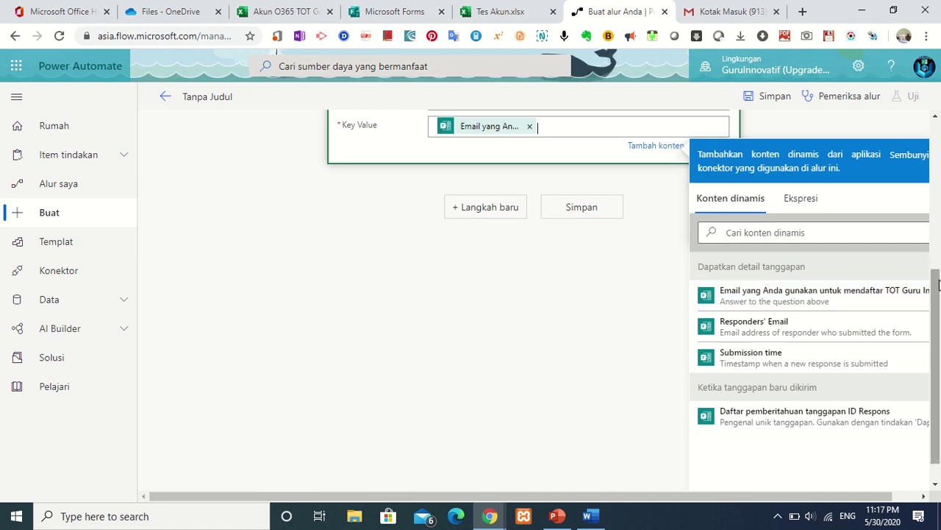
pyautogui.scroll(2, 939, 293)
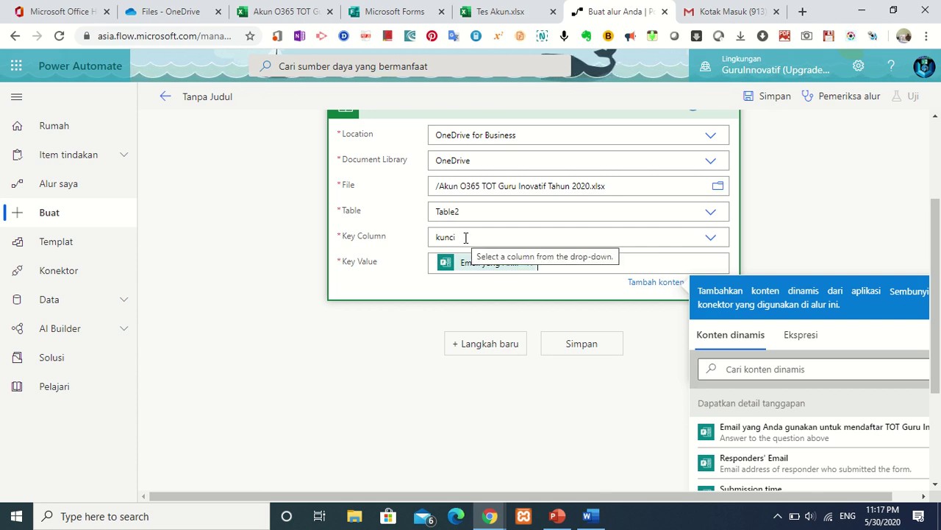
pyautogui.click(274, 13)
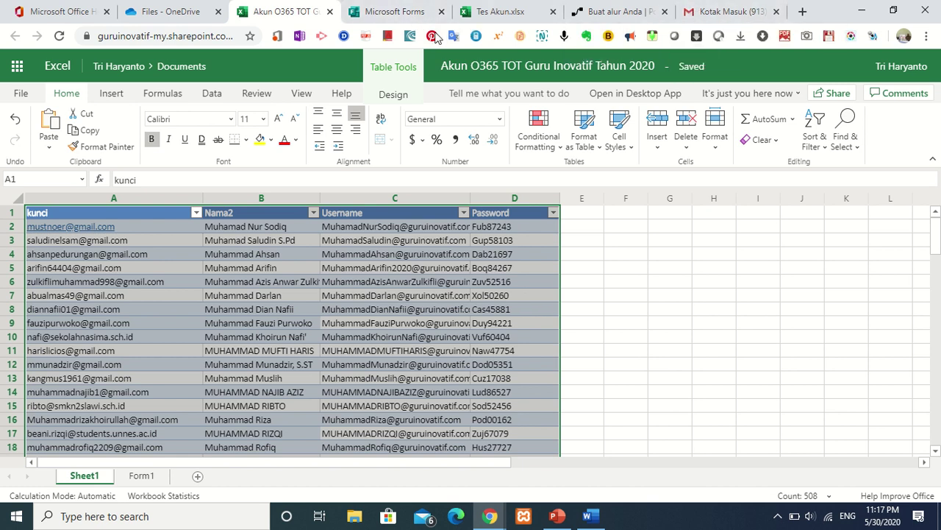
pyautogui.click(615, 12)
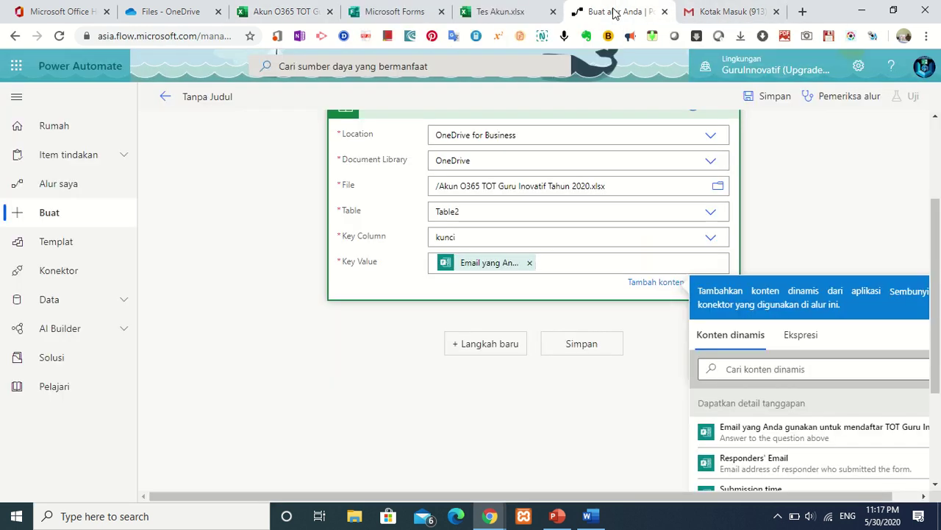
pyautogui.click(567, 291)
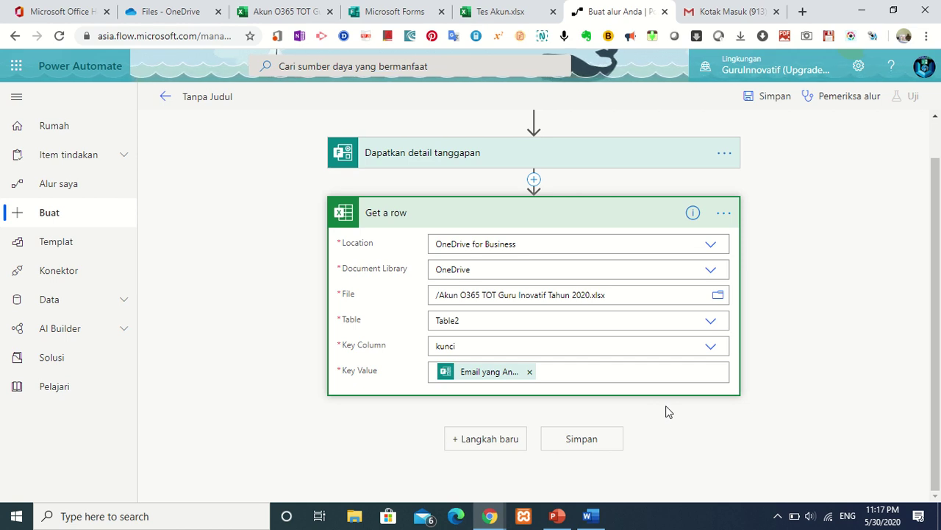
# Add an Office 365 Outlook Kirim email (V2) action right after the Get a row step.
pyautogui.click(508, 441)
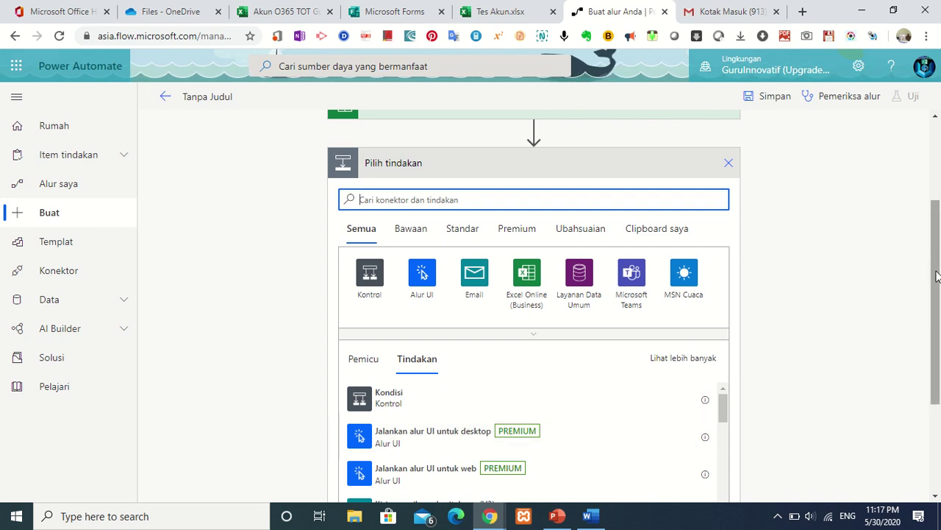
pyautogui.moveTo(937, 272); pyautogui.dragTo(936, 377)
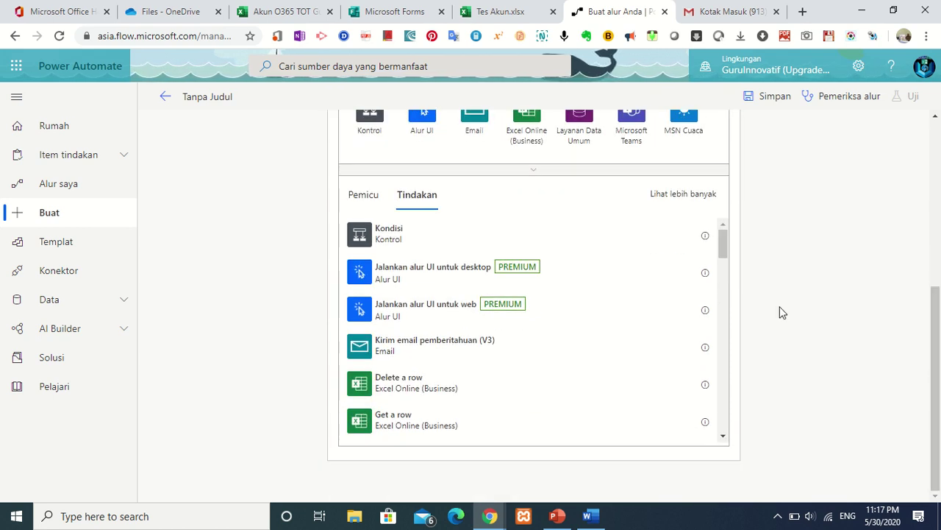
pyautogui.moveTo(725, 244); pyautogui.dragTo(730, 342)
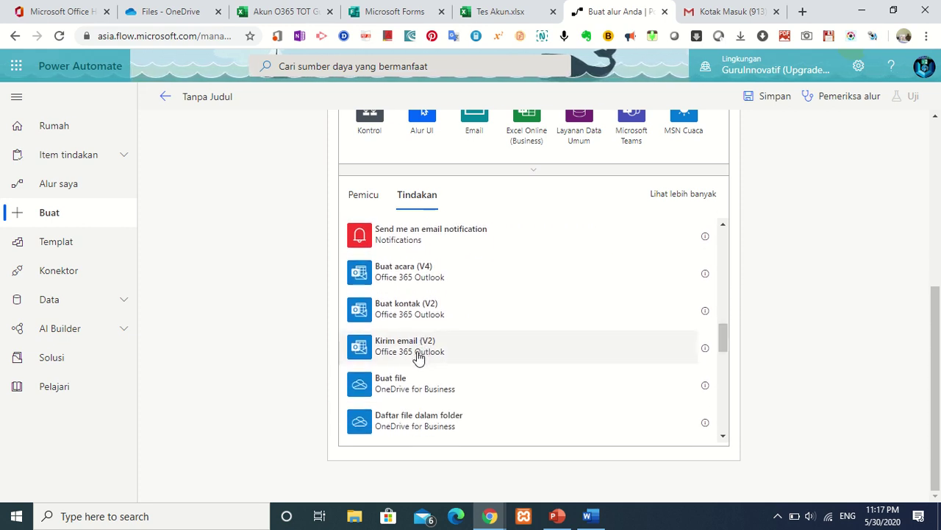
pyautogui.click(417, 357)
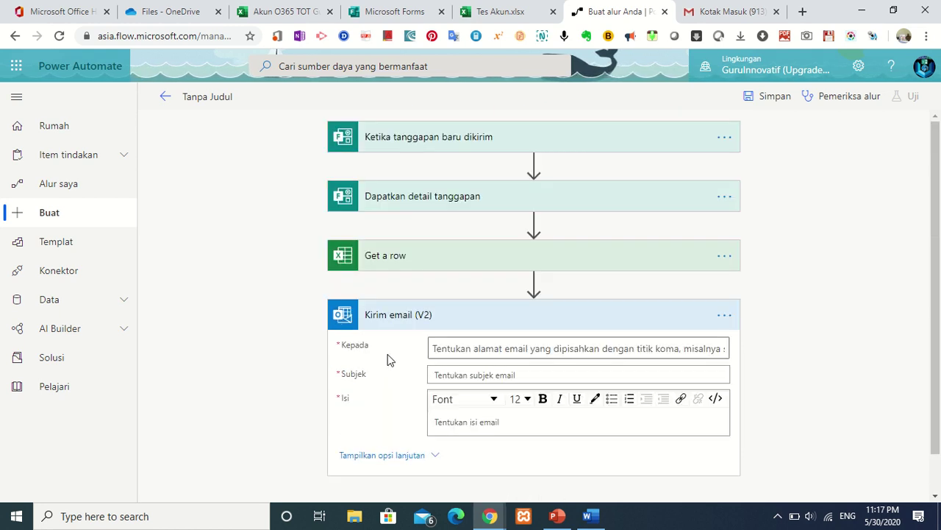
# Set the Kepada recipient to a single 'Email yang Anda…' form-answer token, removing the duplicate.
pyautogui.click(453, 346)
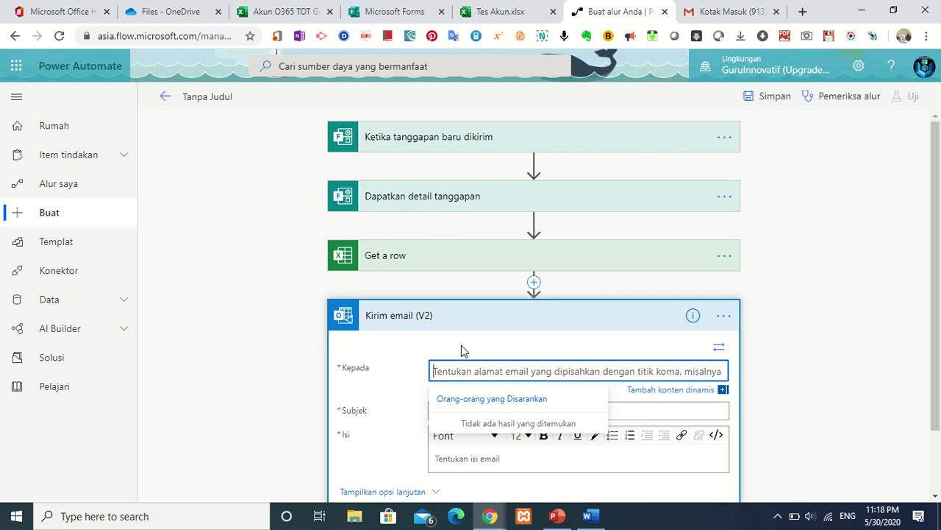
pyautogui.click(652, 398)
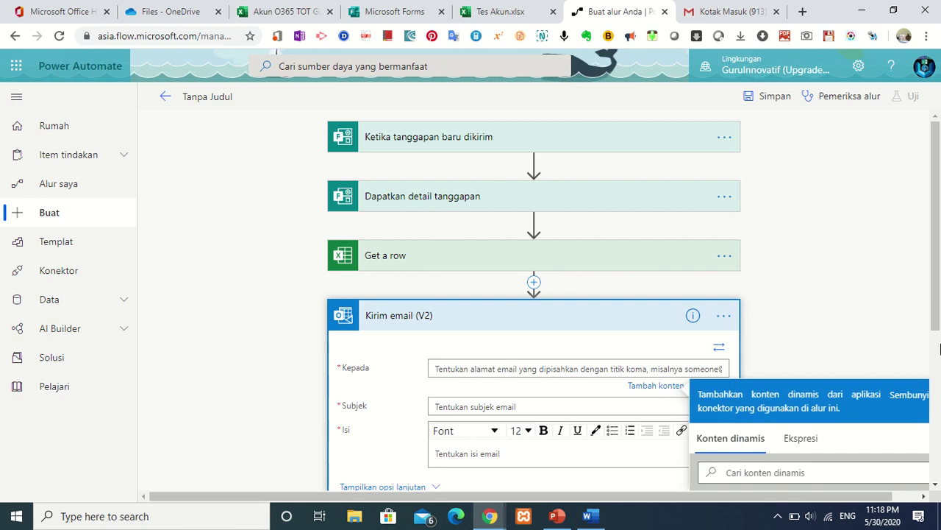
pyautogui.moveTo(938, 328); pyautogui.dragTo(938, 482)
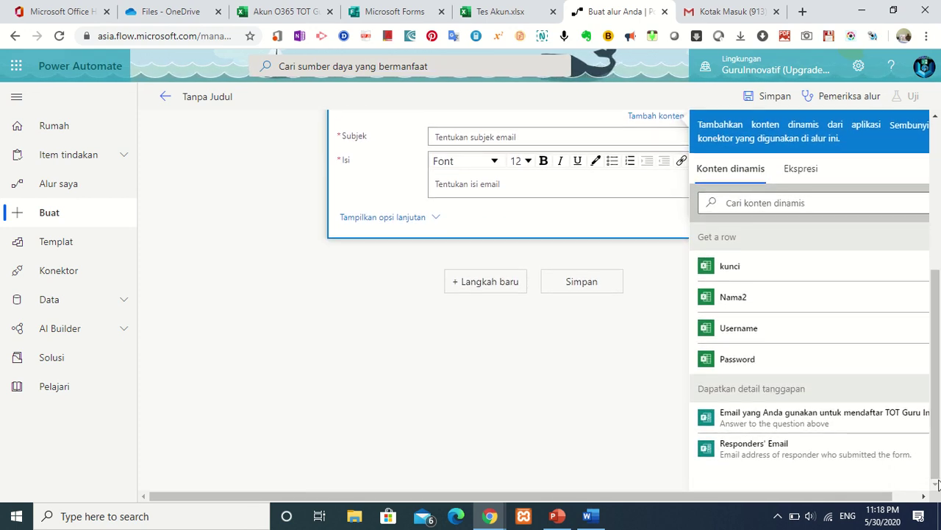
pyautogui.click(840, 425)
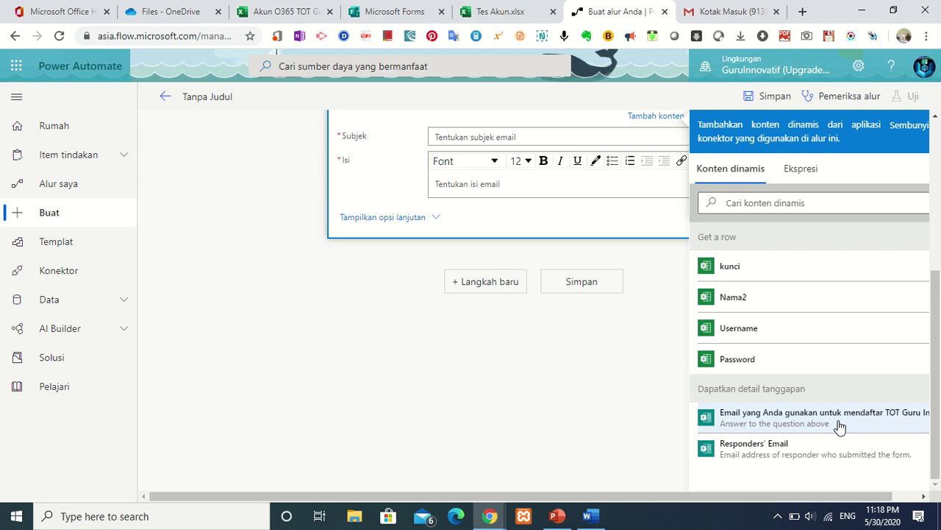
pyautogui.click(840, 425)
pyautogui.moveTo(937, 356); pyautogui.dragTo(937, 268)
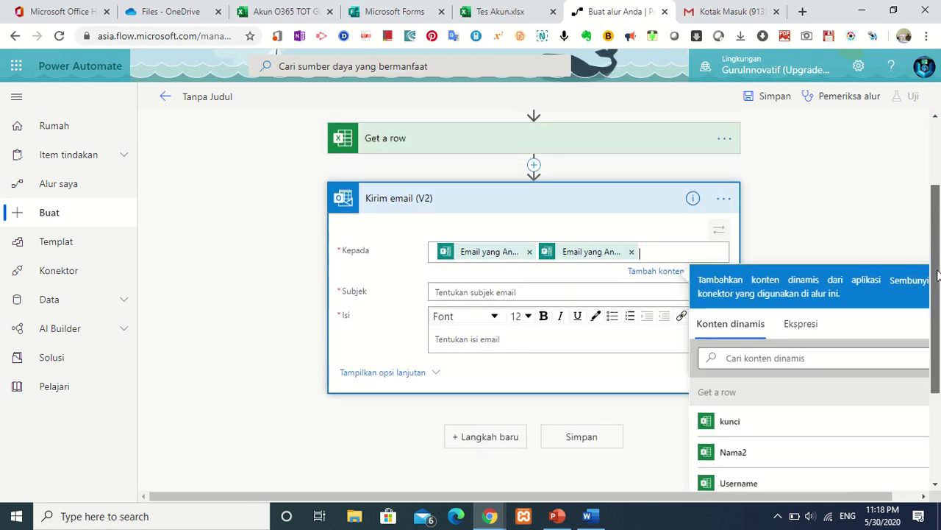
pyautogui.click(630, 252)
pyautogui.click(483, 292)
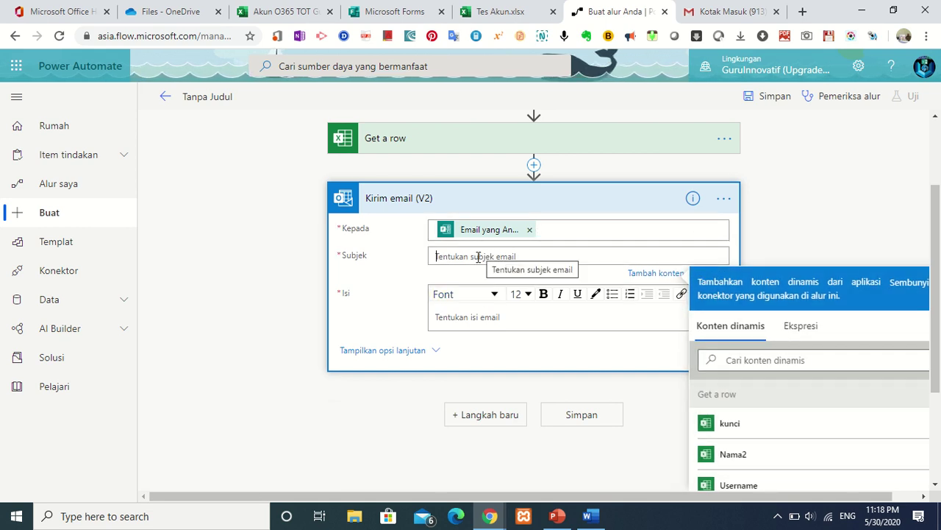
# Enter the subject 'Akun Office 365 TOT Guru Inovatif tahun 2020', dropping the stray 'Bapak'.
pyautogui.write('Akun ')
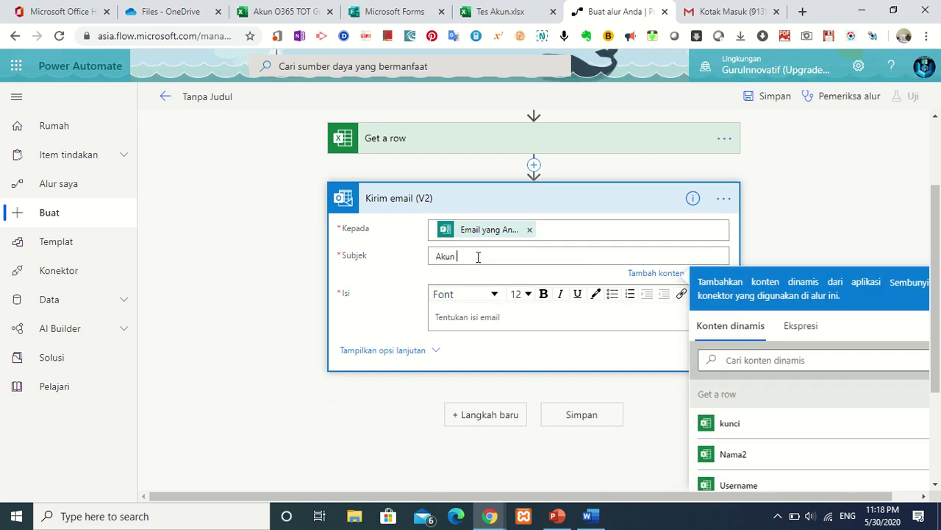
pyautogui.write('Offi')
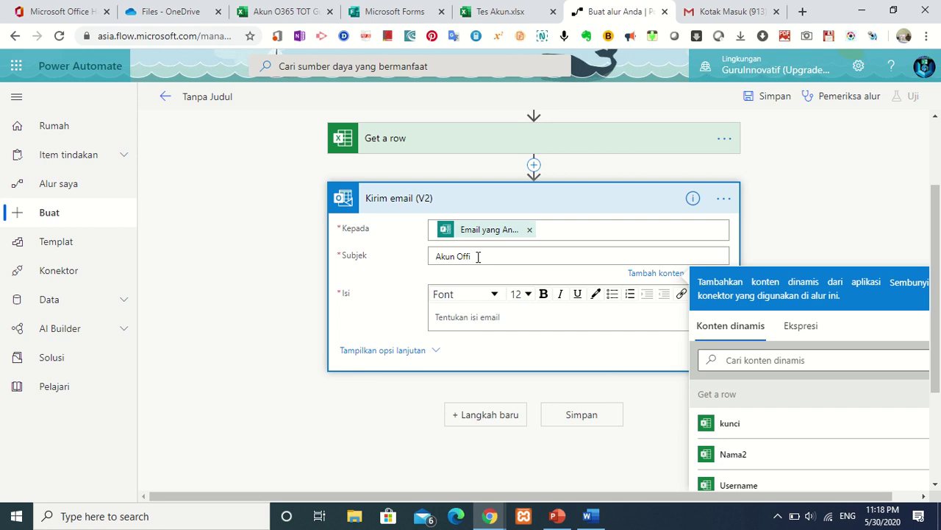
pyautogui.write('ce')
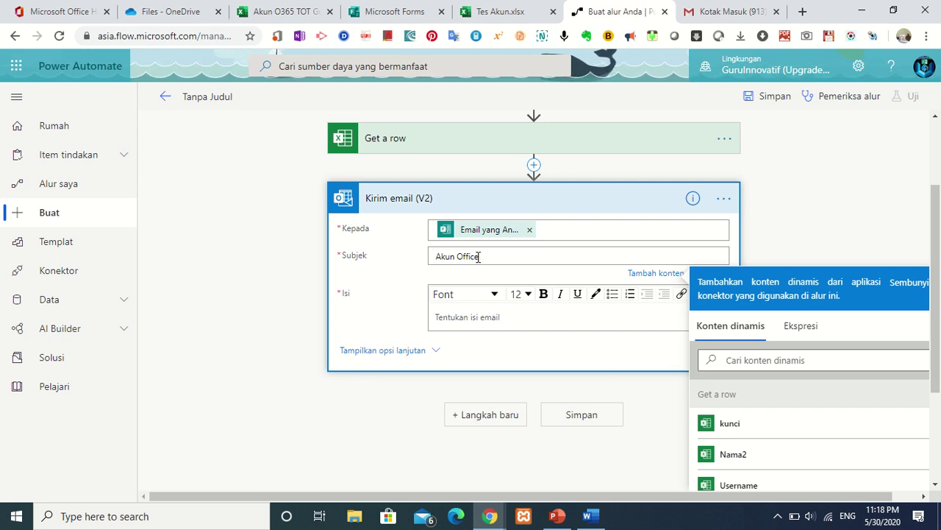
pyautogui.write(' 365')
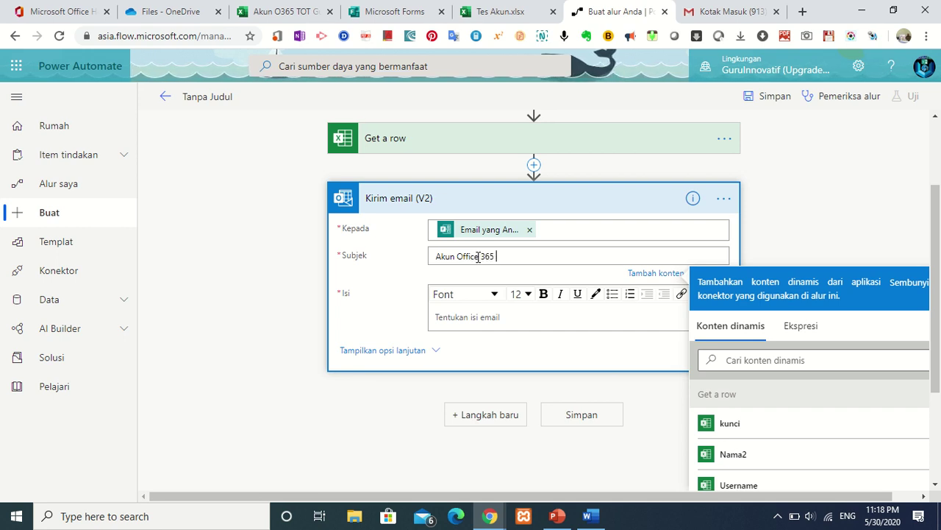
pyautogui.write(' TOT ')
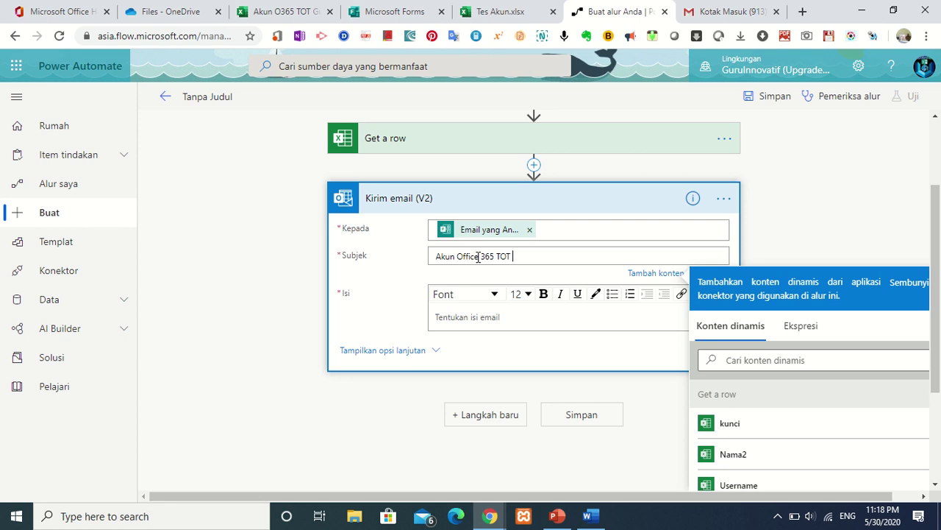
pyautogui.write('Guru Ini')
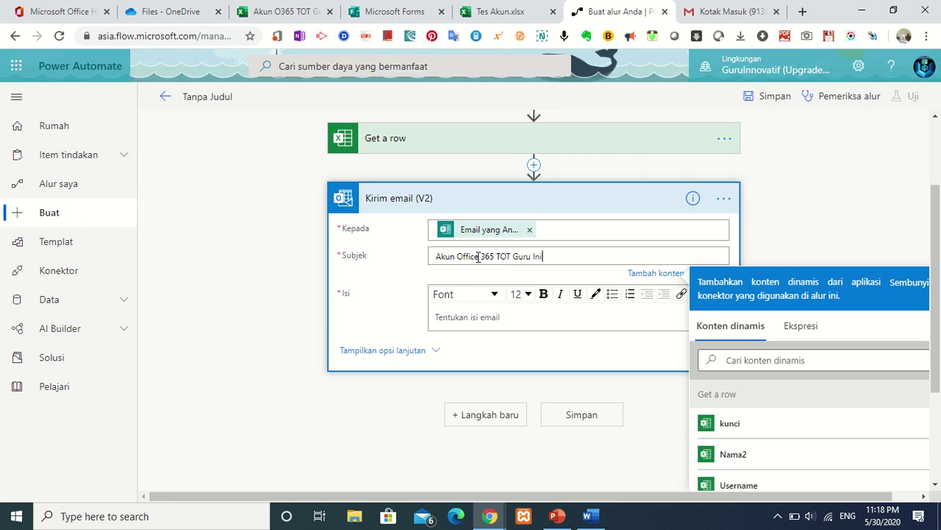
pyautogui.press('BackSpace')
pyautogui.write('ovati')
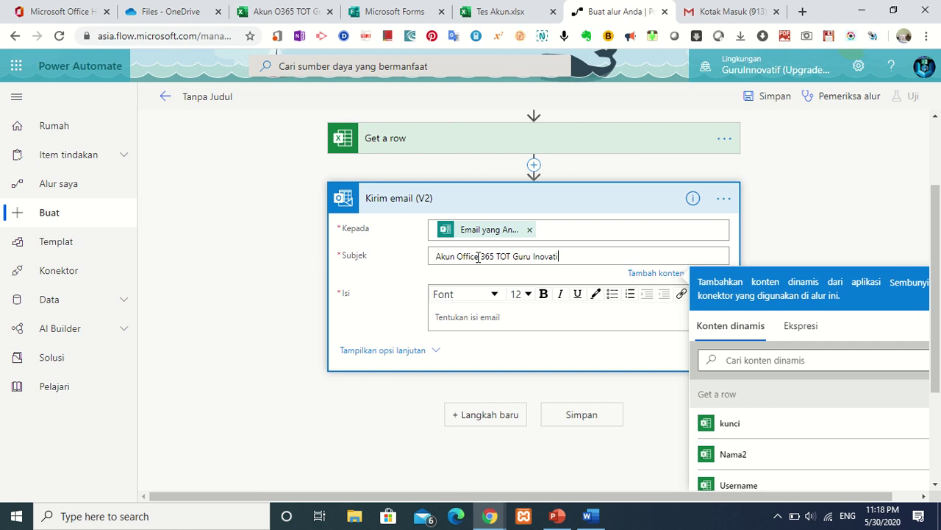
pyautogui.write('f')
pyautogui.write(' tah')
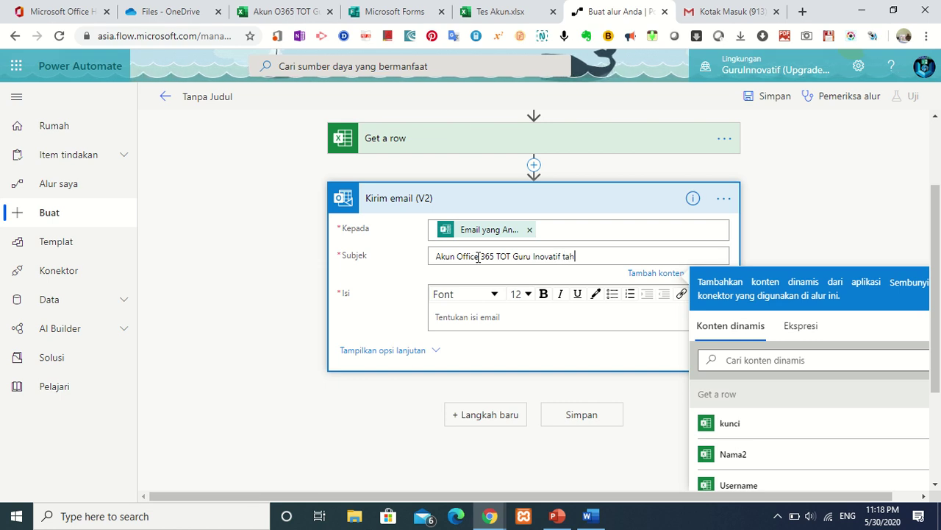
pyautogui.write('un 20')
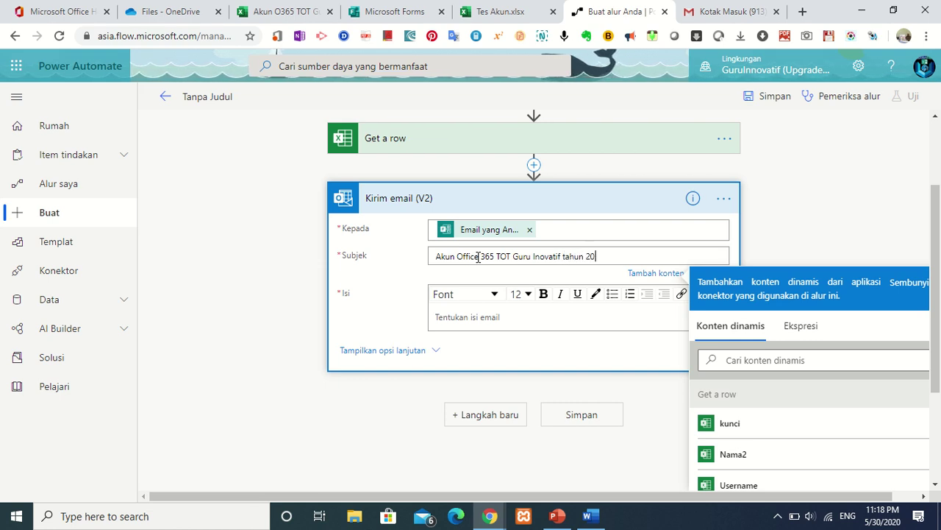
pyautogui.write('20 B')
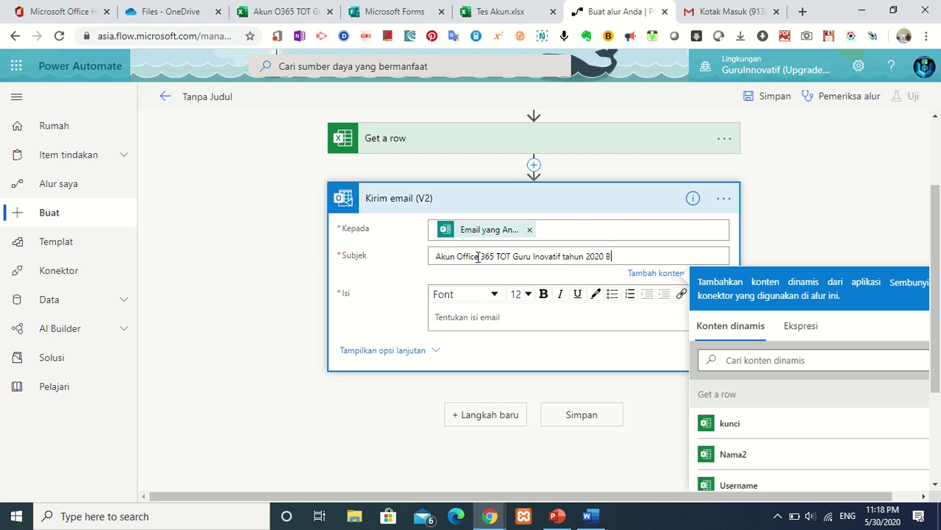
pyautogui.write('apk')
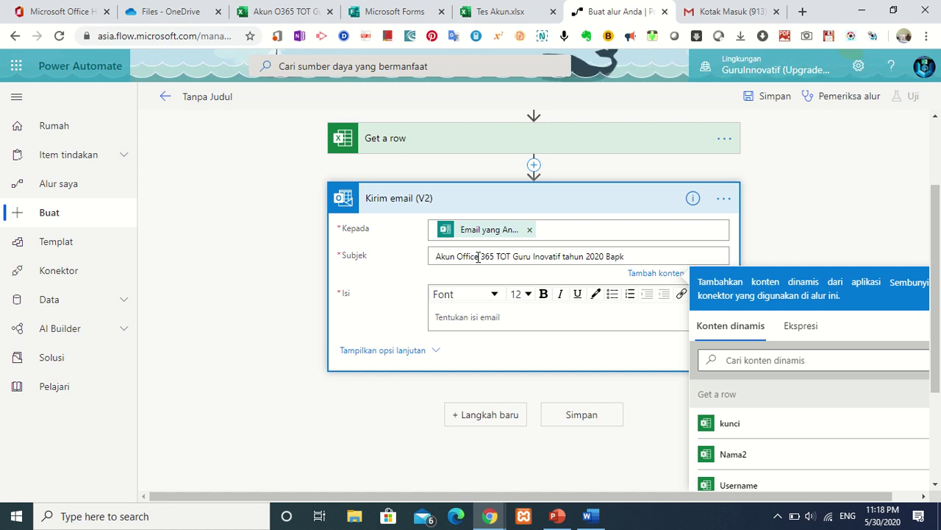
pyautogui.press('BackSpace')
pyautogui.write('ak')
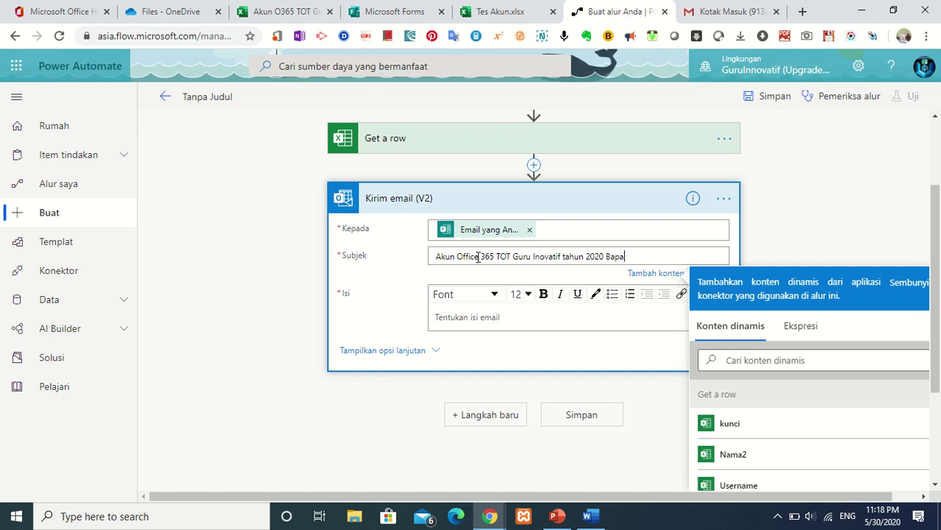
pyautogui.press('BackSpace')
pyautogui.press('BackSpace')
pyautogui.press('BackSpace')
pyautogui.press('BackSpace')
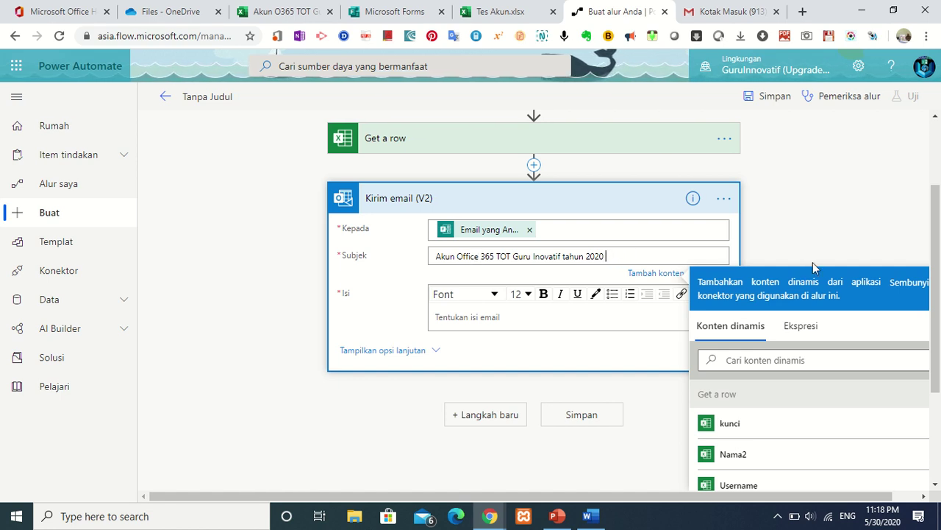
pyautogui.moveTo(939, 311); pyautogui.dragTo(938, 424)
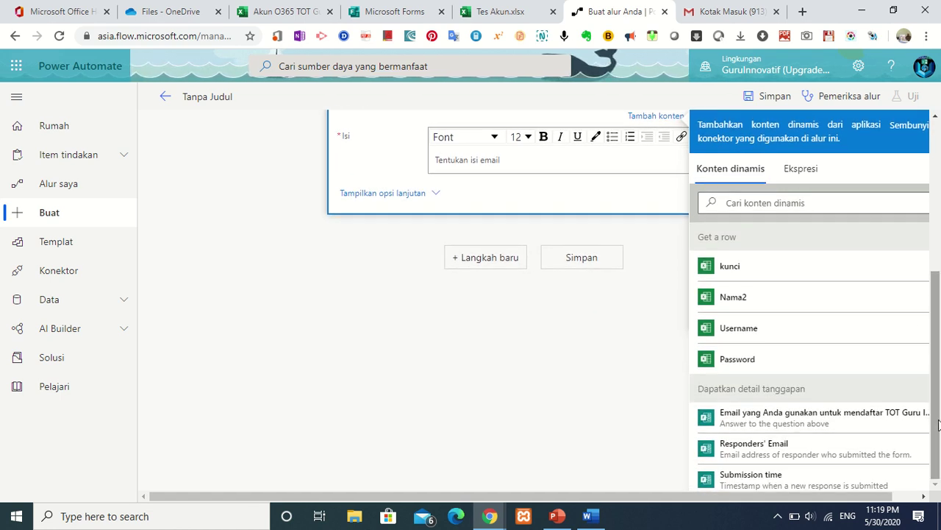
# Append the Nama2 token to the subject and begin the body with 'Akun' plus pasted 'Akun Office 365'.
pyautogui.click(766, 304)
pyautogui.moveTo(938, 336); pyautogui.dragTo(939, 247)
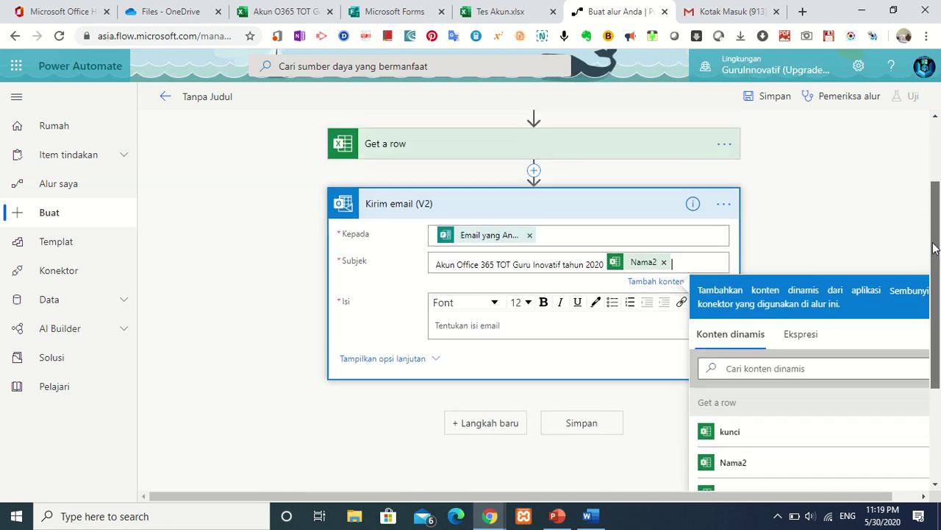
pyautogui.click(500, 331)
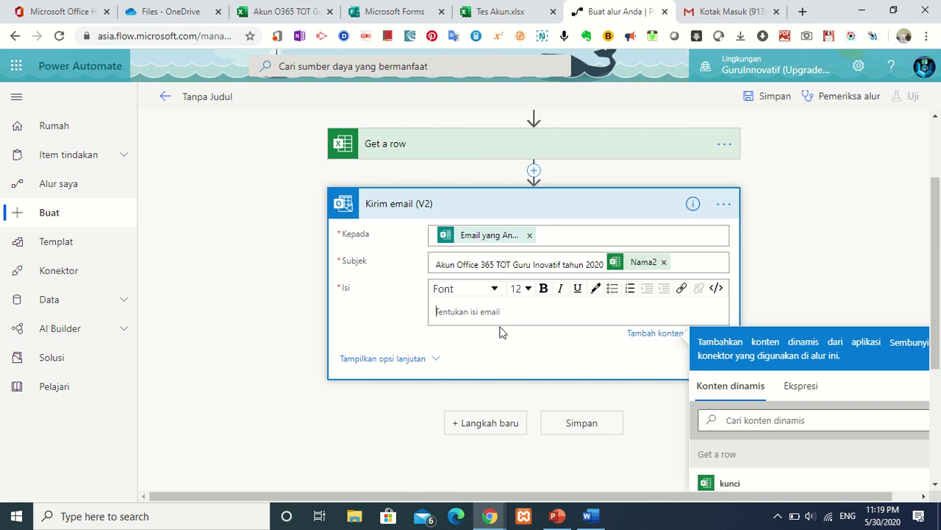
pyautogui.write('Akun')
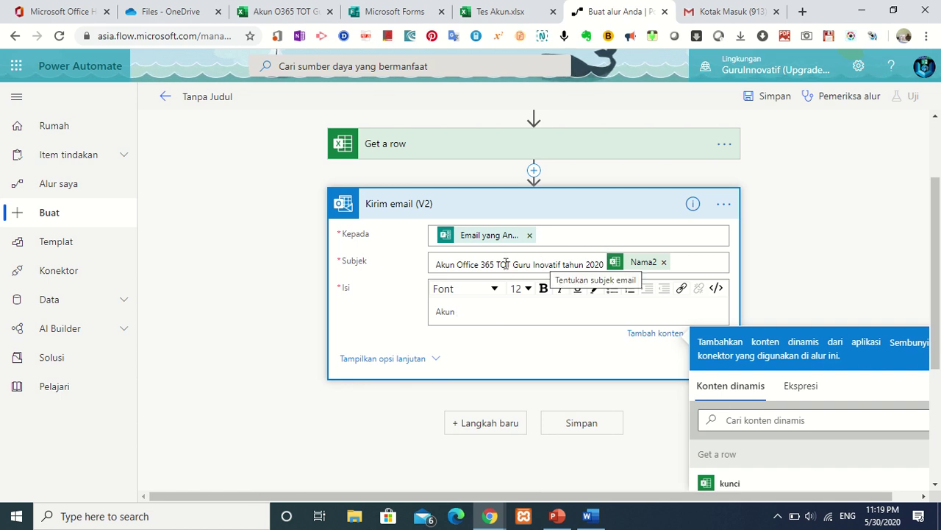
pyautogui.moveTo(495, 264); pyautogui.dragTo(387, 258)
pyautogui.hotkey('ctrl', 'c')
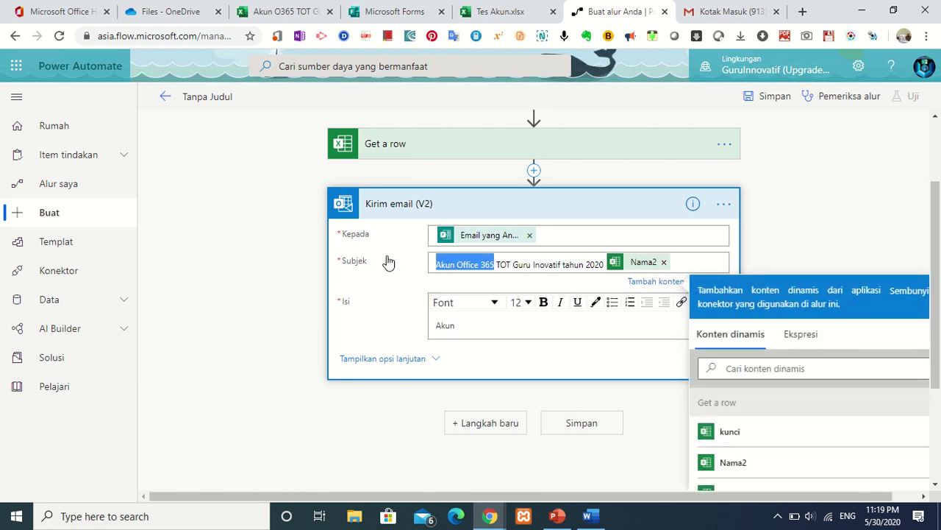
pyautogui.click(500, 325)
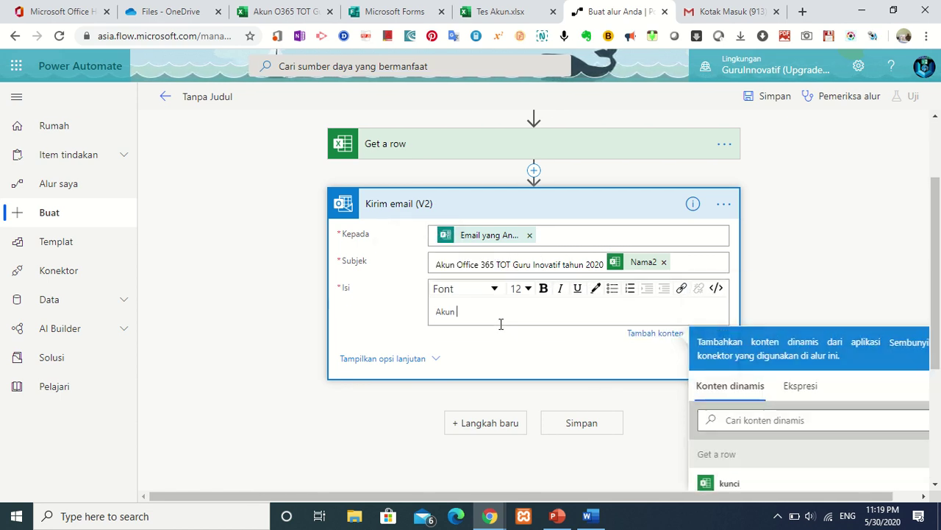
pyautogui.hotkey('ctrl', 'v')
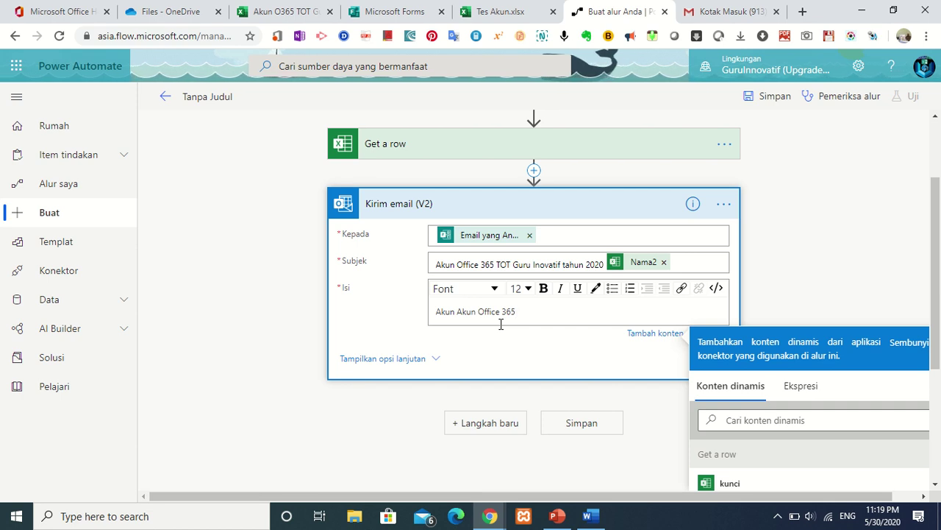
# Continue the body with 'Bapak/Ibu', the Nama2 token, 'adalah :', then a new 'User :' line.
pyautogui.write('Bapak')
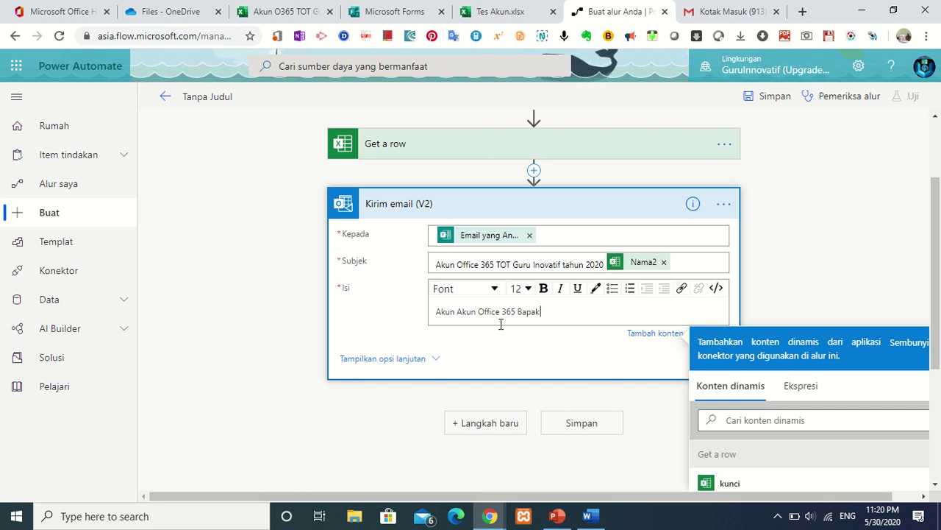
pyautogui.write('/Ibu')
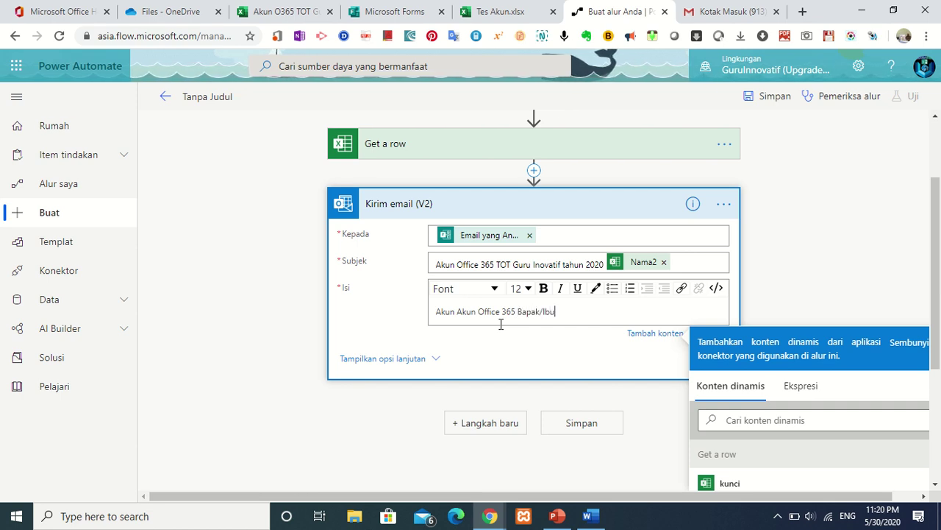
pyautogui.scroll(-2, 883, 361)
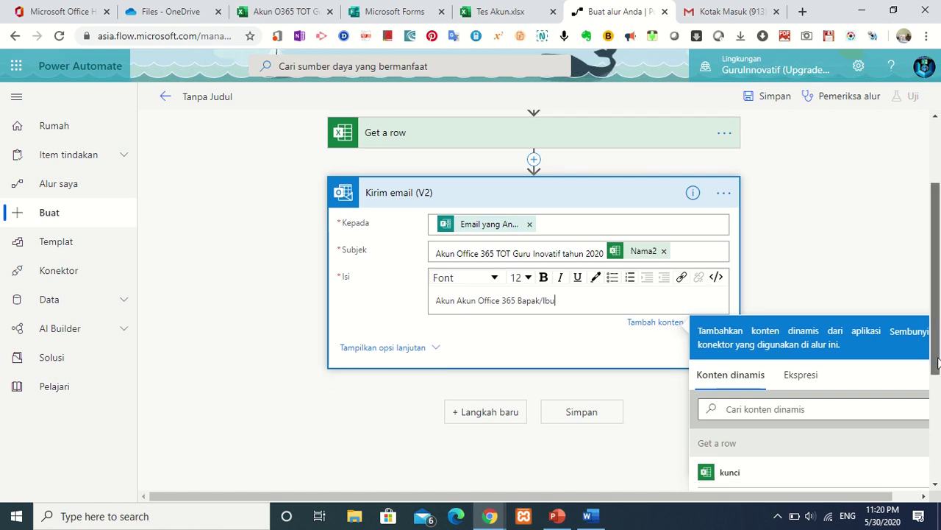
pyautogui.click(803, 395)
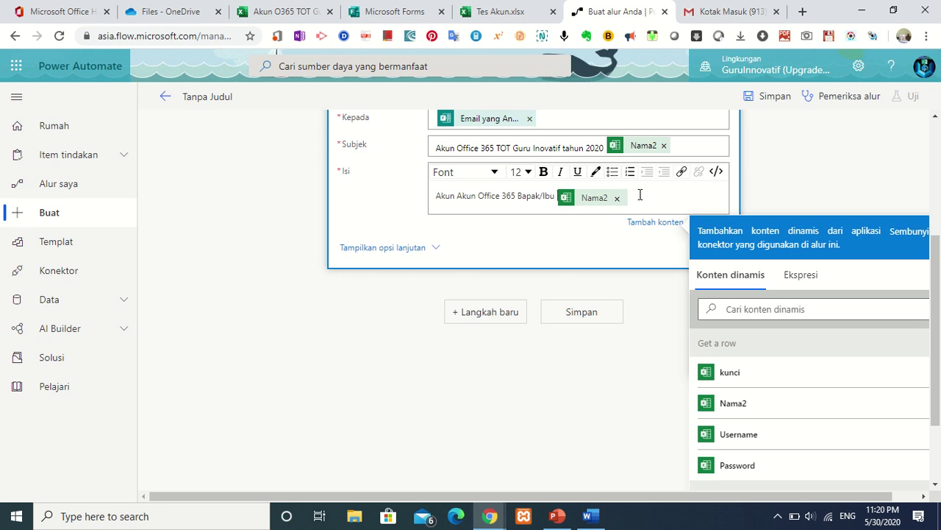
pyautogui.write('adalah ')
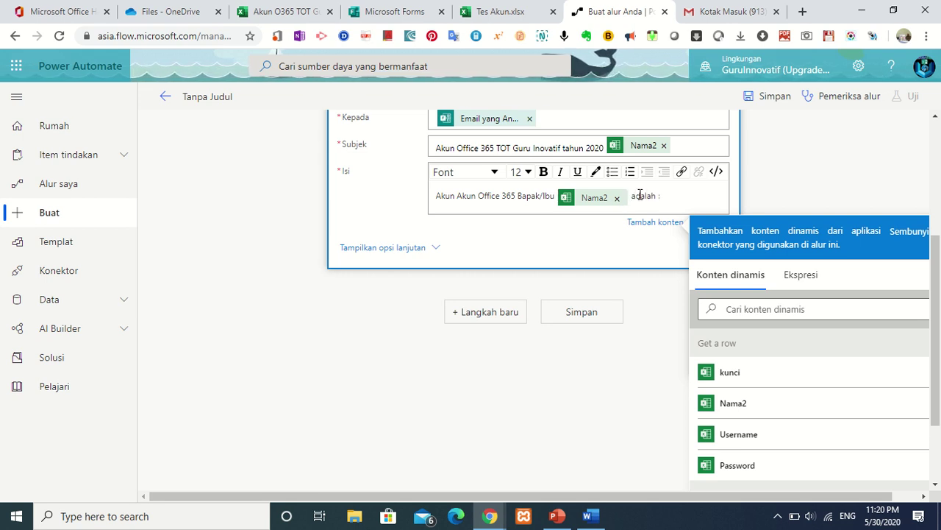
pyautogui.write(':')
pyautogui.press('Return')
pyautogui.write('Use')
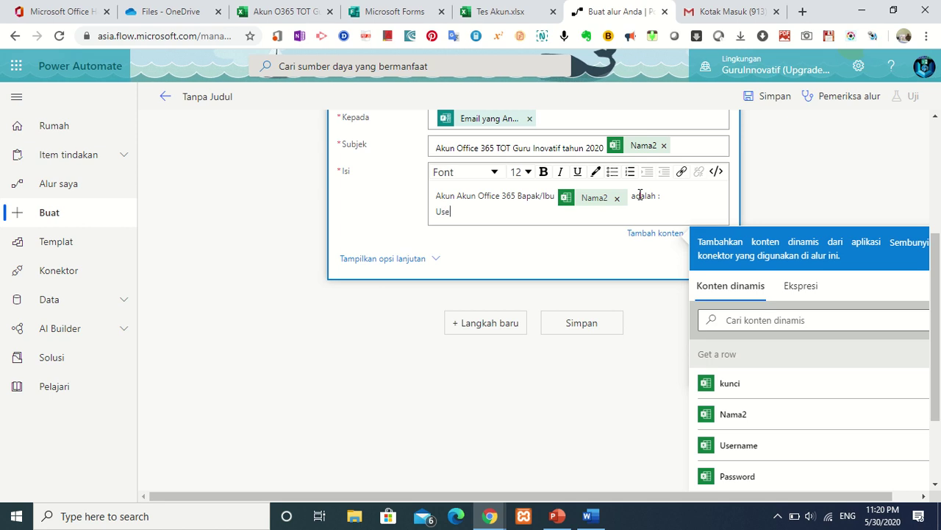
pyautogui.write('r :')
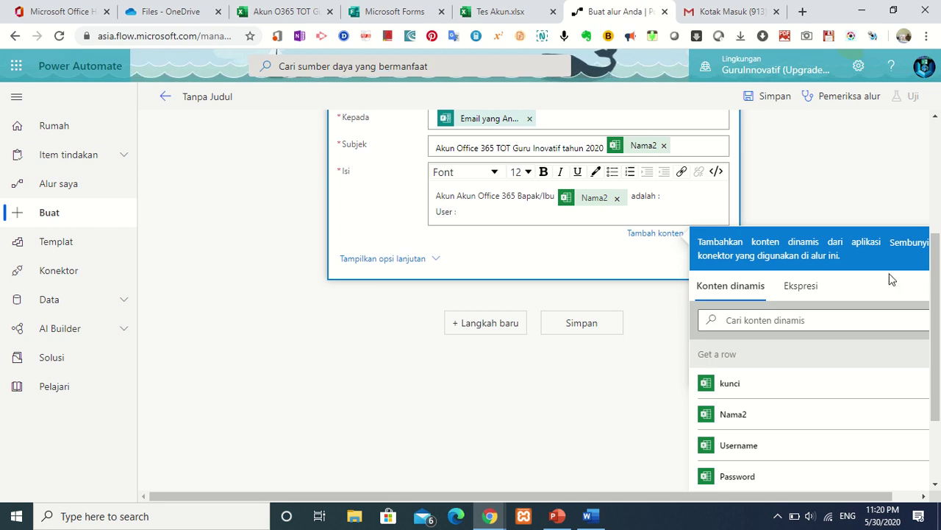
# Add Username after 'User :', a 'Pass :' line with Password, then 'Langkah yang harus Bapak/Ibu'.
pyautogui.click(769, 449)
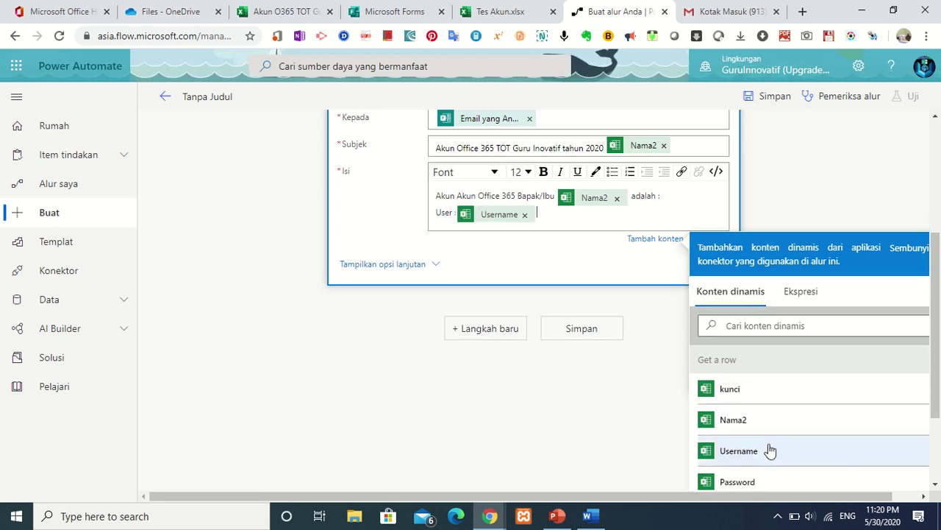
pyautogui.press('Return')
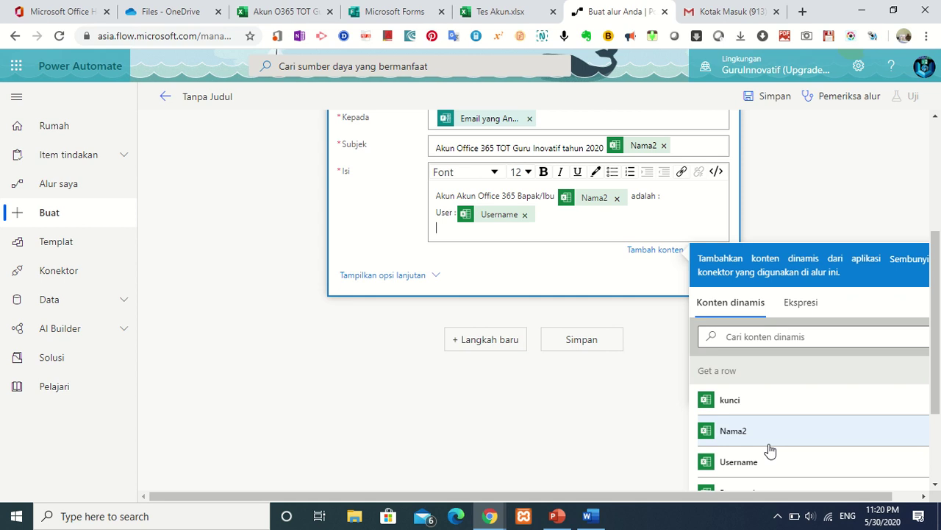
pyautogui.write('Pass')
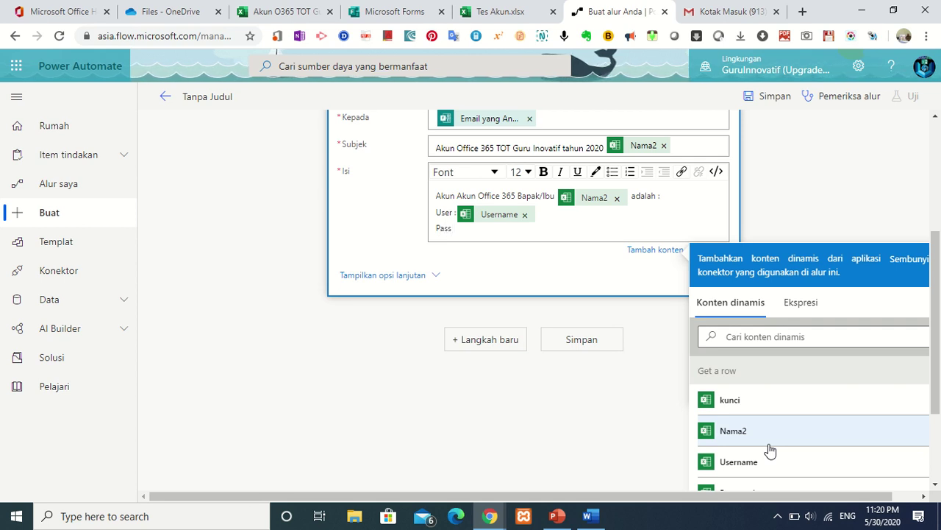
pyautogui.write(' :')
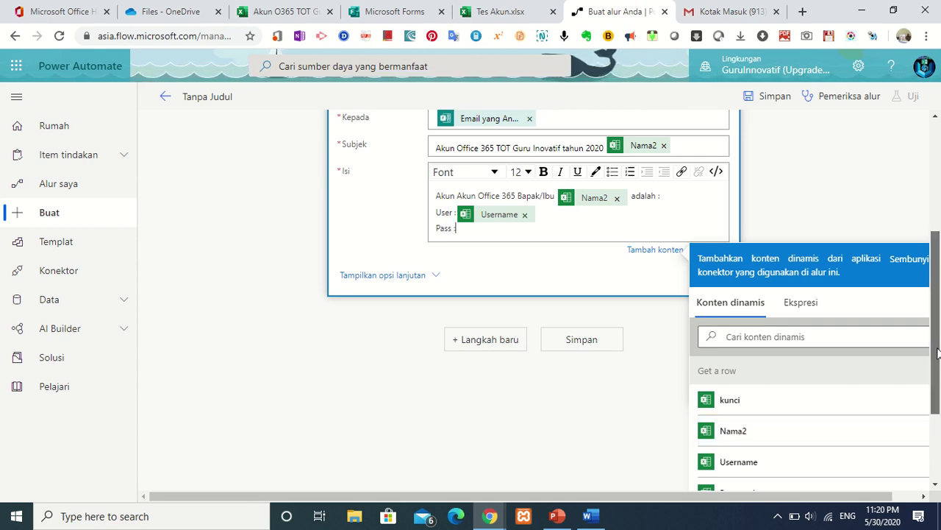
pyautogui.moveTo(937, 348); pyautogui.dragTo(938, 402)
pyautogui.click(774, 376)
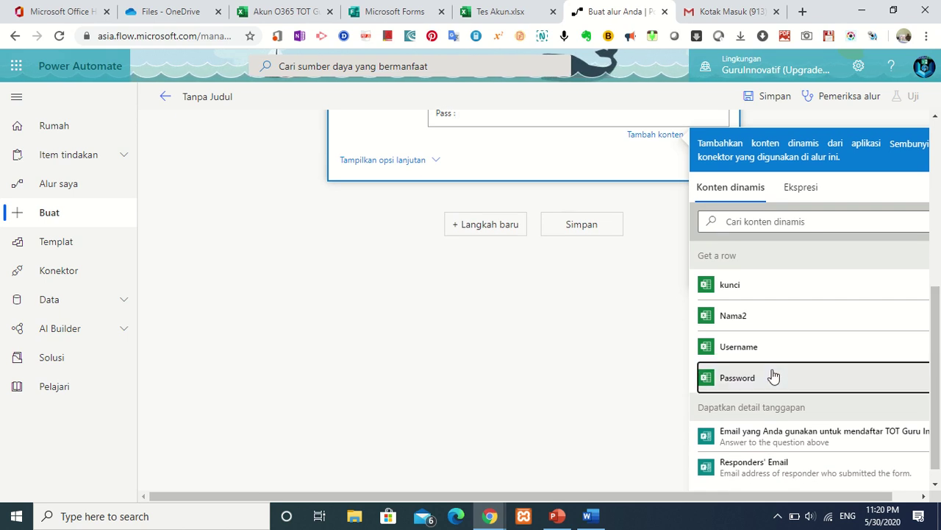
pyautogui.press('Return')
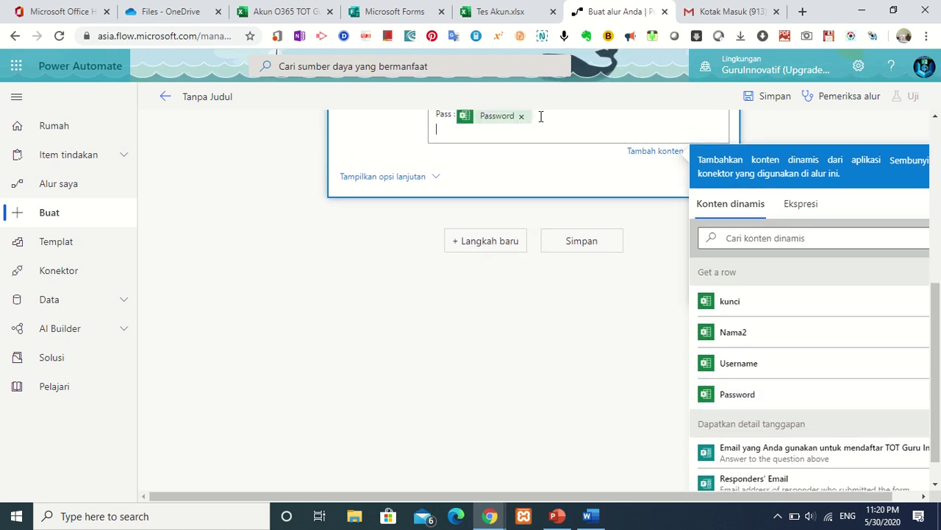
pyautogui.press('Return')
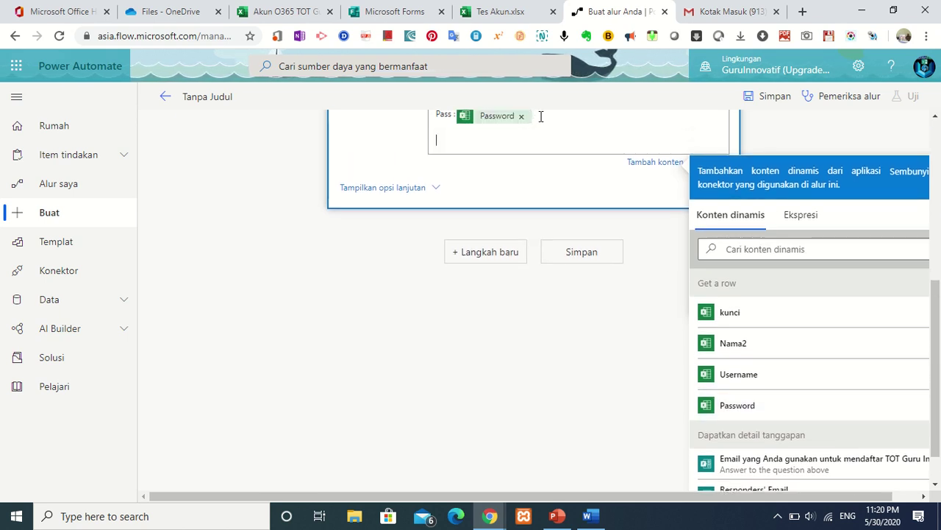
pyautogui.write('Langkah ')
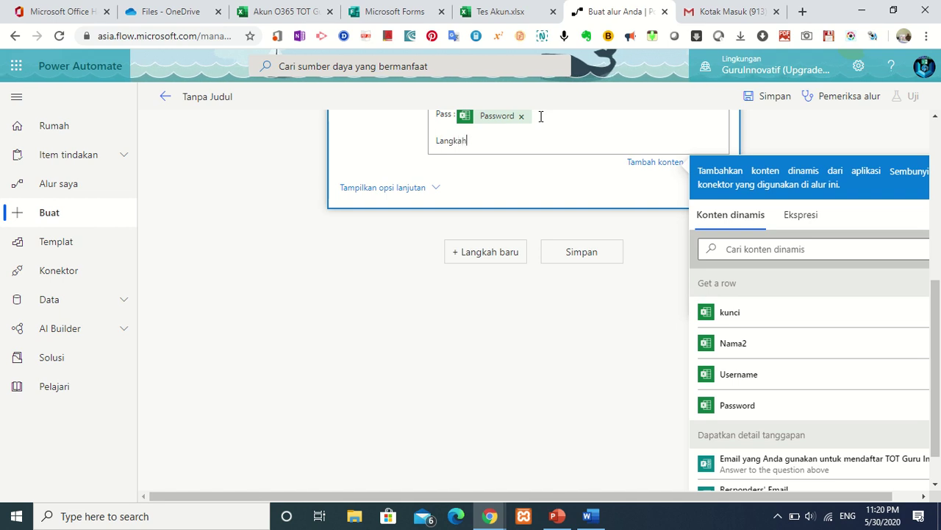
pyautogui.write('yang har')
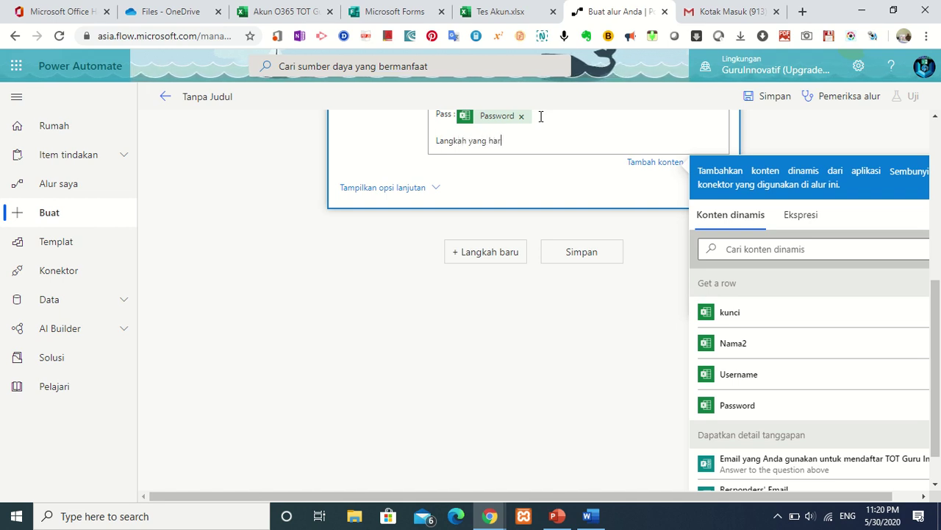
pyautogui.write('us Ba')
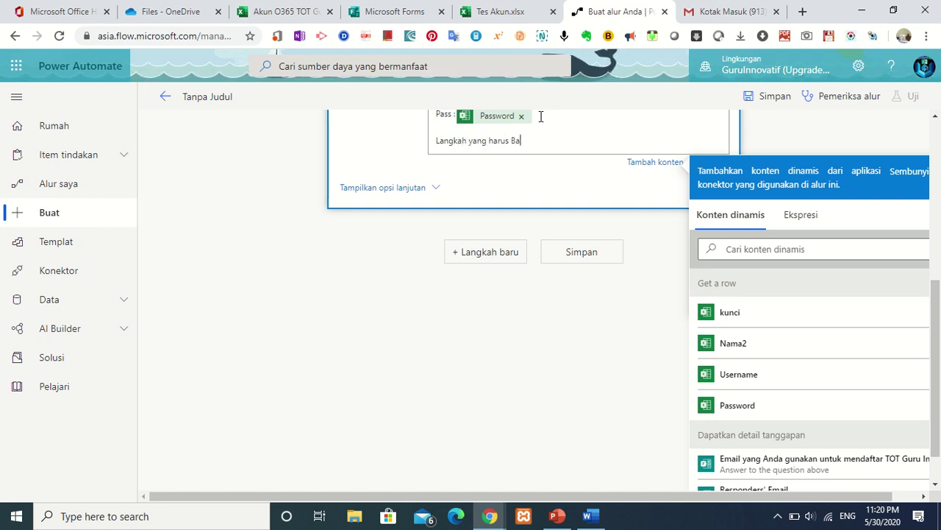
pyautogui.write('pak/')
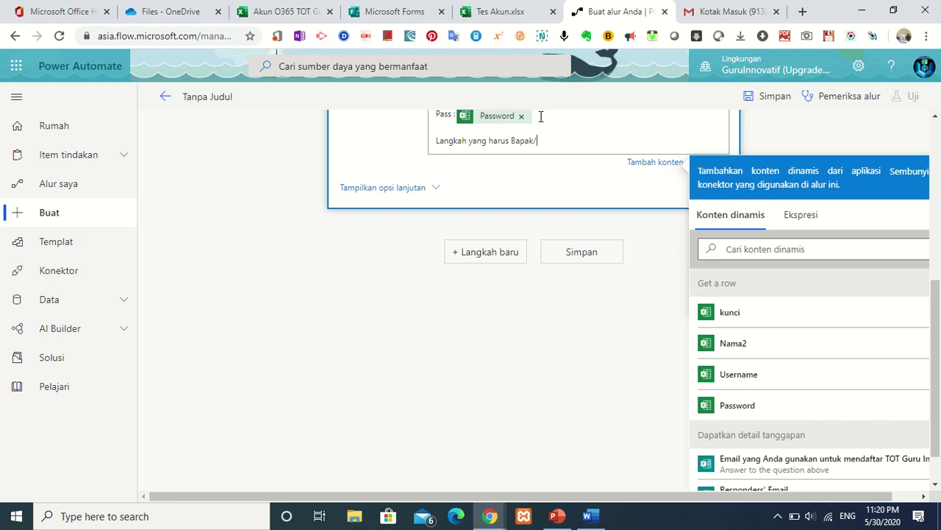
pyautogui.write('Ibu')
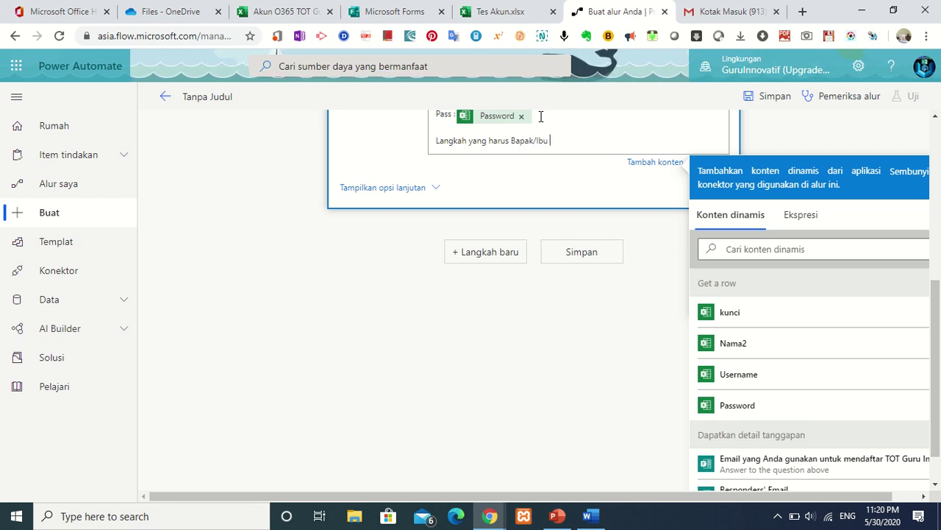
# Add Nama2, 'lakukan selanjutnya yaitu', then steps '1. Aktivasi akun O365' and a Microsoft Teams class step.
pyautogui.click(756, 349)
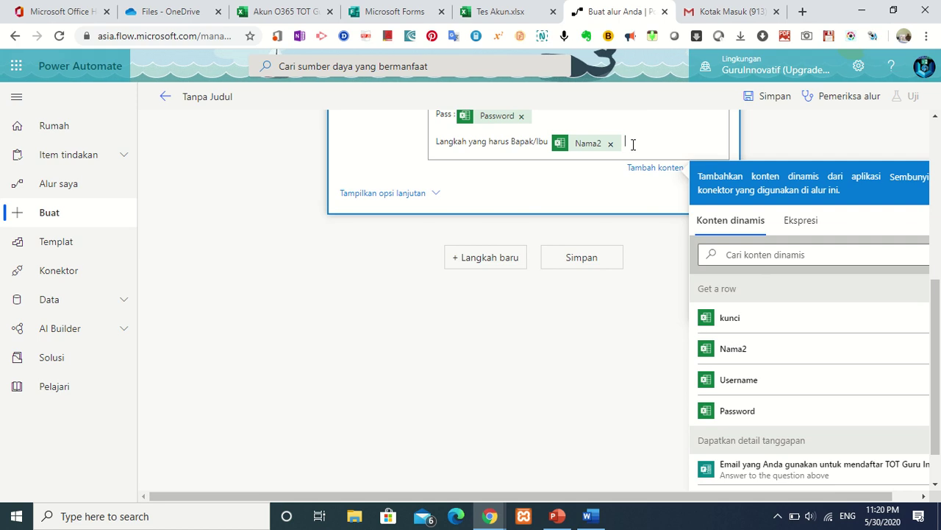
pyautogui.write('lakukan sel')
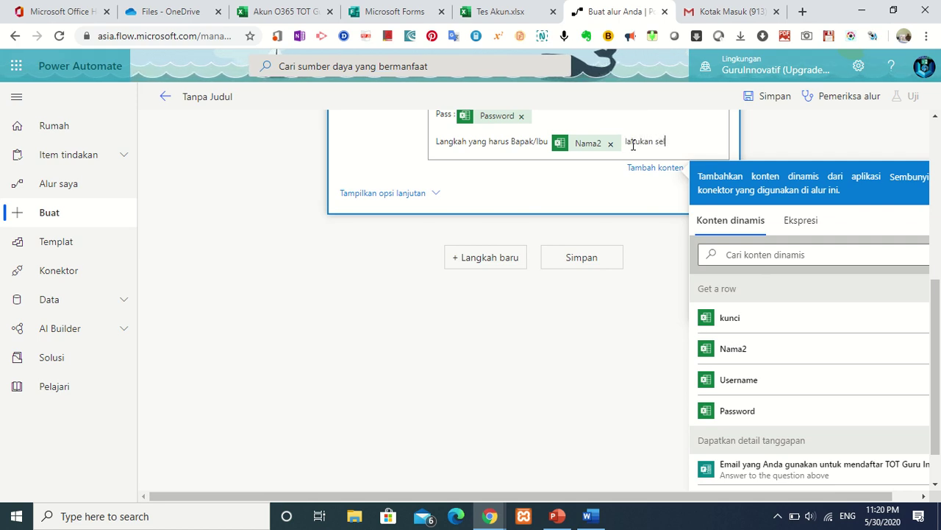
pyautogui.write('anjutnya')
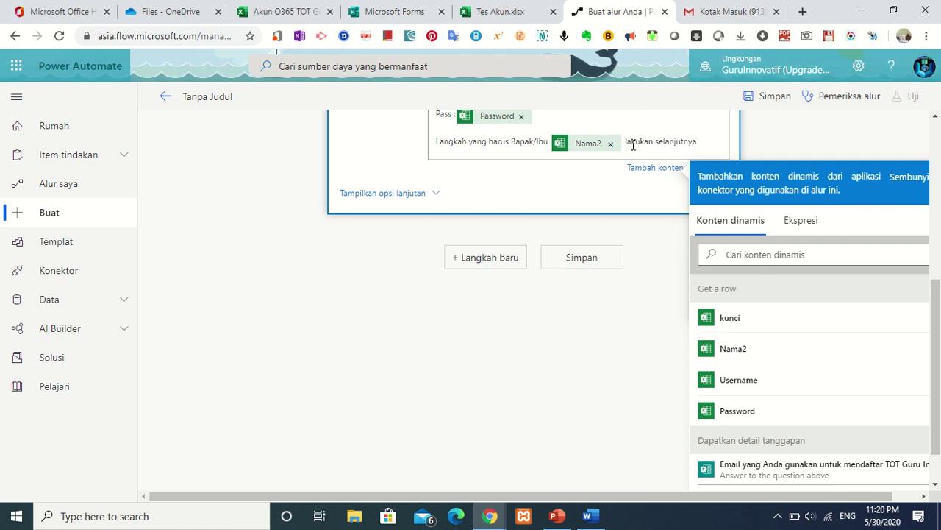
pyautogui.write(' yaitu')
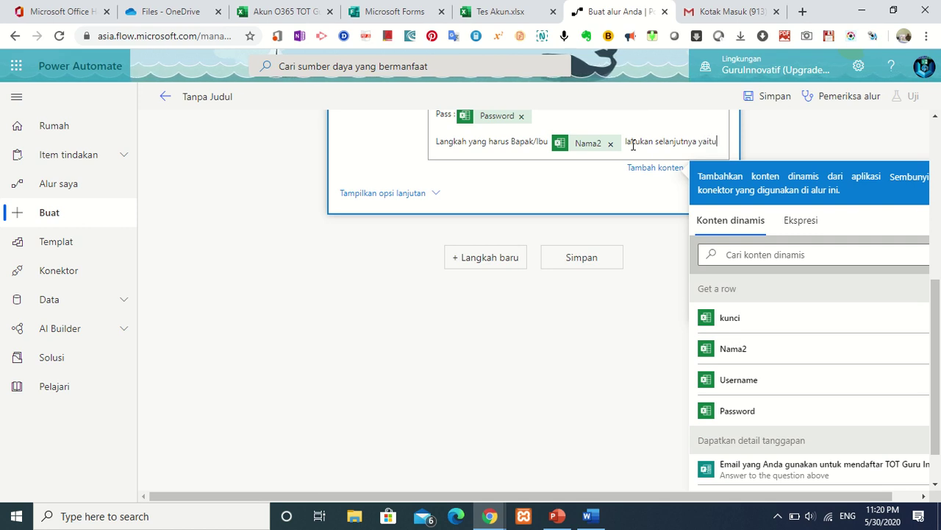
pyautogui.press('Return')
pyautogui.write('1.')
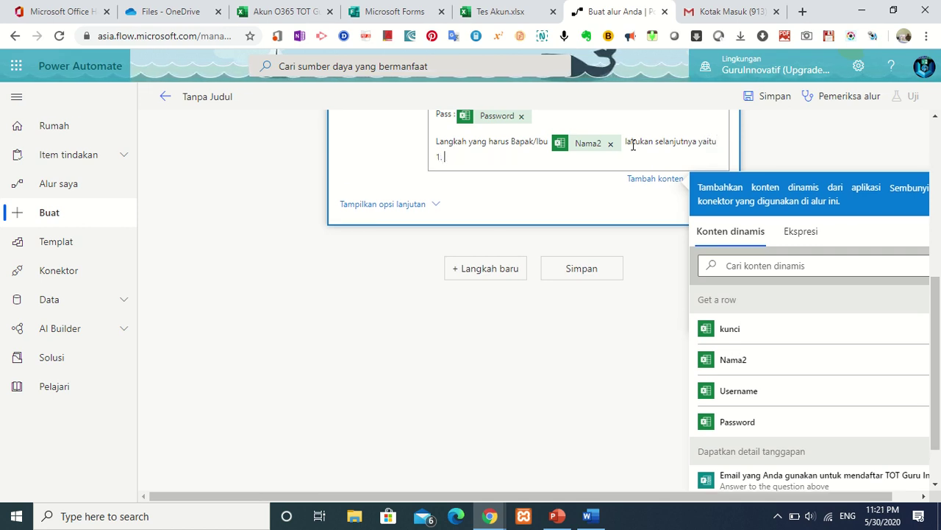
pyautogui.write(' akrivasui')
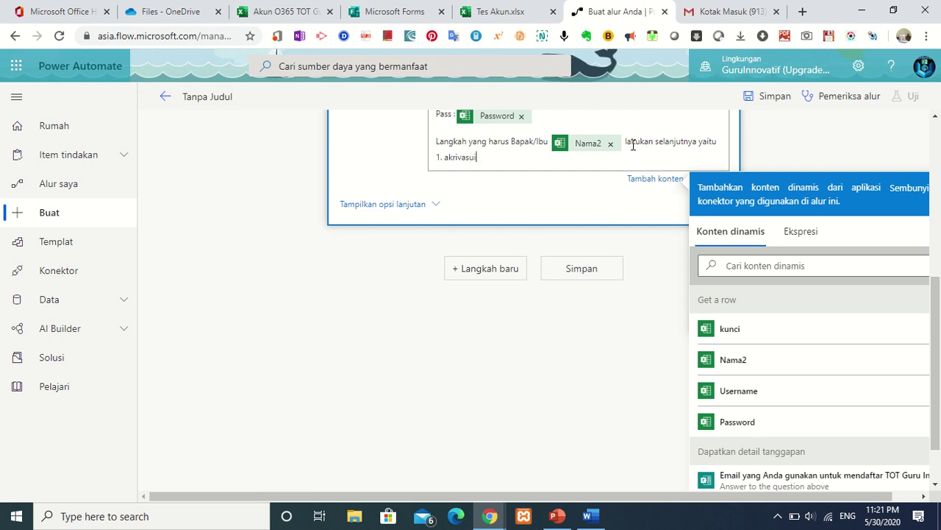
pyautogui.press('BackSpace')
pyautogui.press('BackSpace')
pyautogui.press('BackSpace')
pyautogui.press('BackSpace')
pyautogui.press('BackSpace')
pyautogui.press('BackSpace')
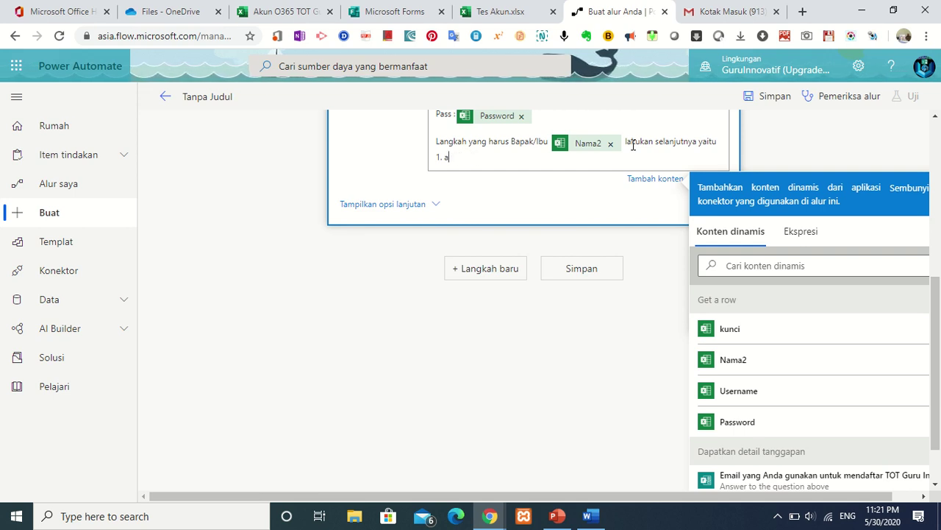
pyautogui.write('Aksi')
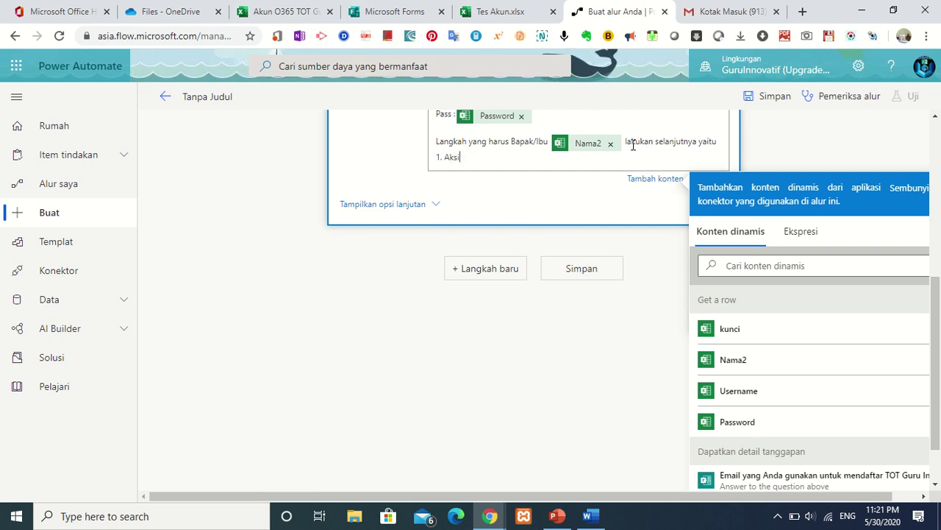
pyautogui.press('BackSpace')
pyautogui.press('BackSpace')
pyautogui.write('ti')
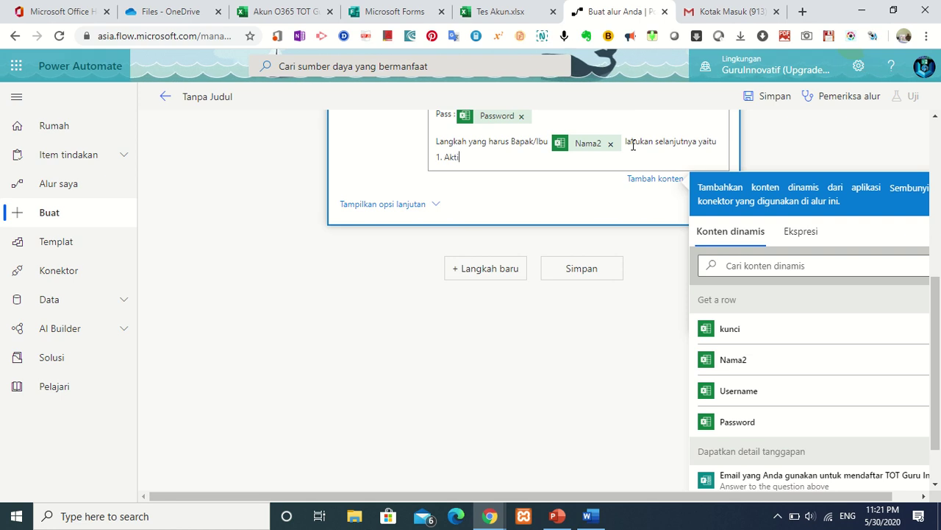
pyautogui.write('vasi aku')
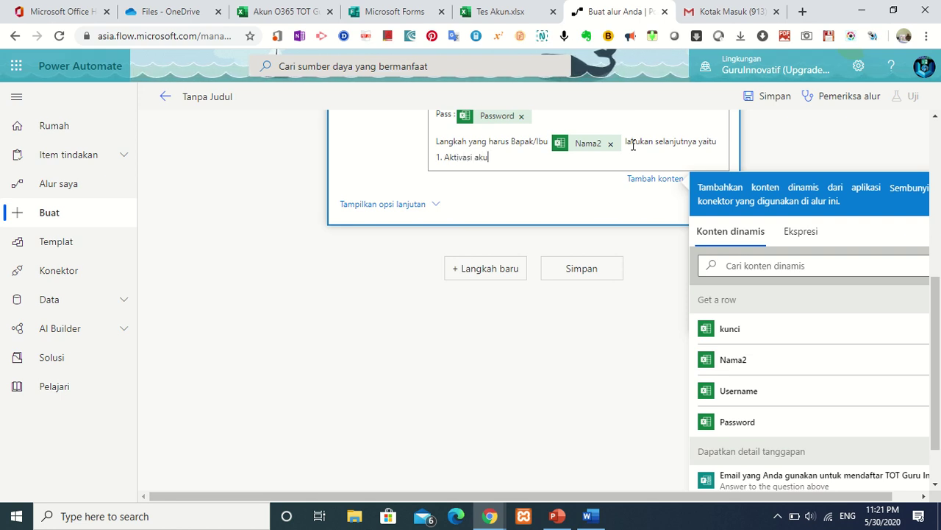
pyautogui.write('n O')
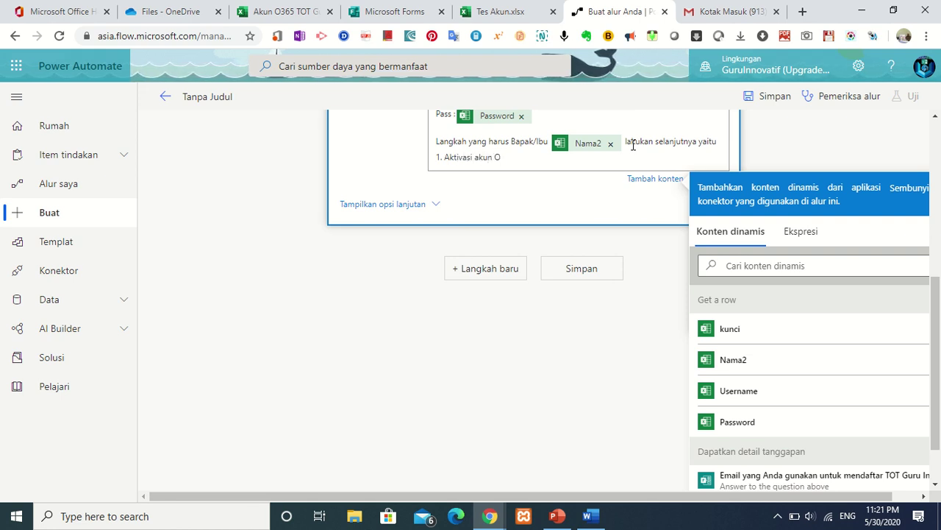
pyautogui.write('365')
pyautogui.press('Return')
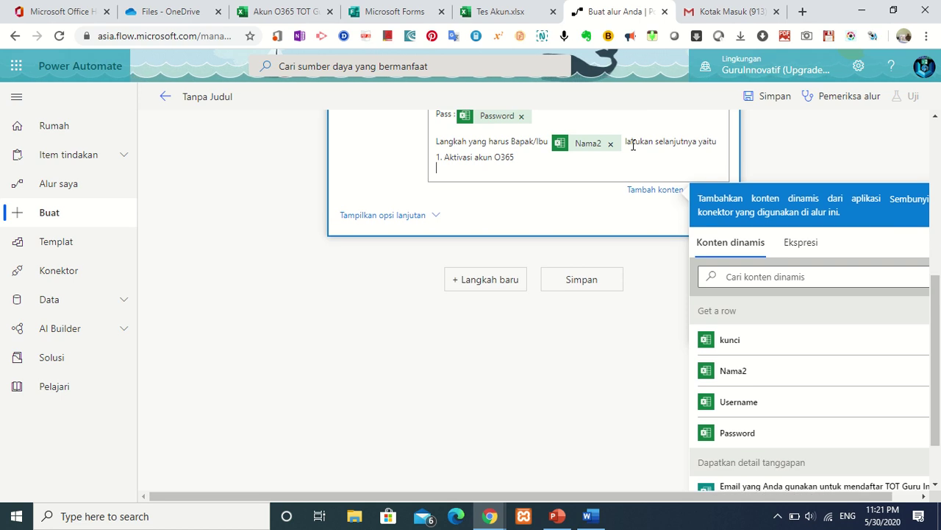
pyautogui.write('2')
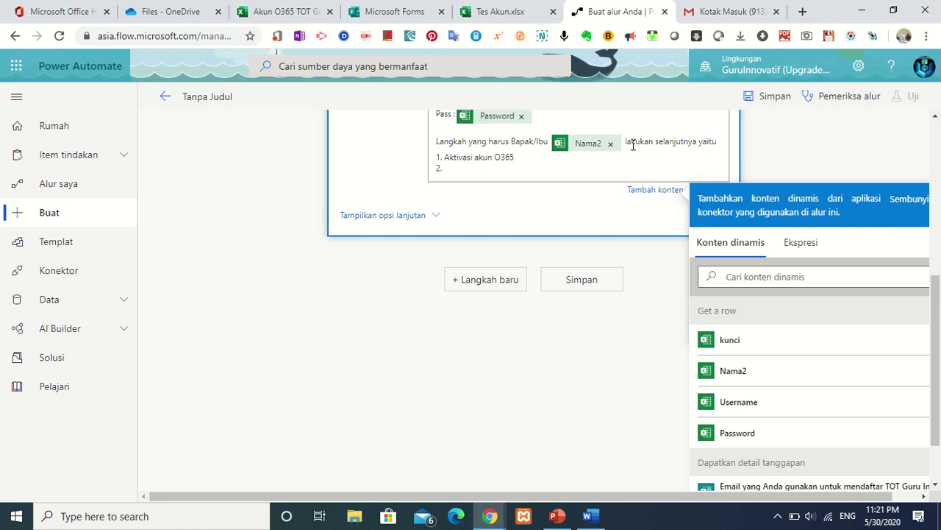
pyautogui.write('. Mauk ke kelas')
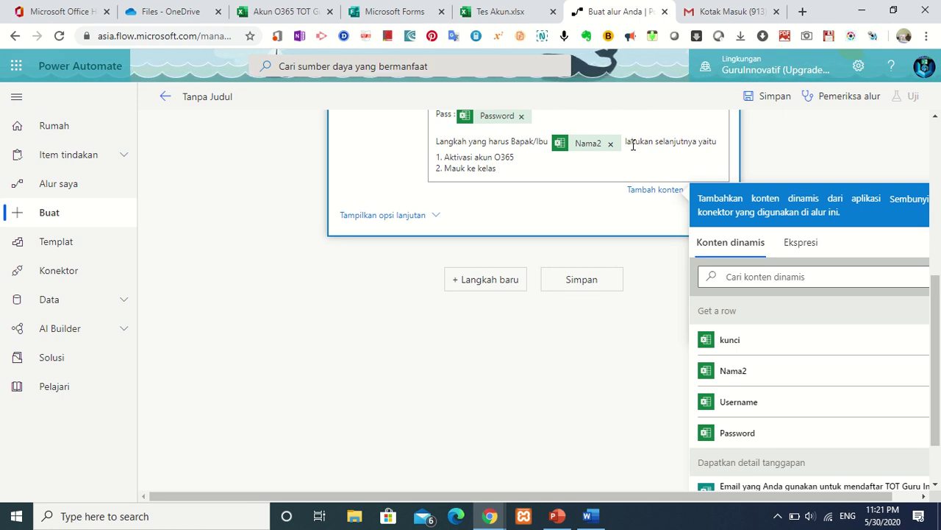
pyautogui.write('T')
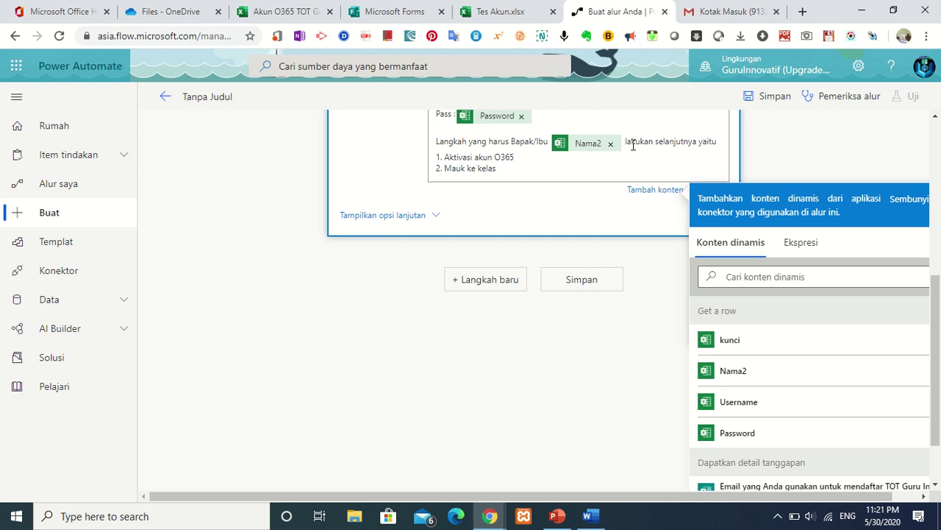
pyautogui.write('i Mi')
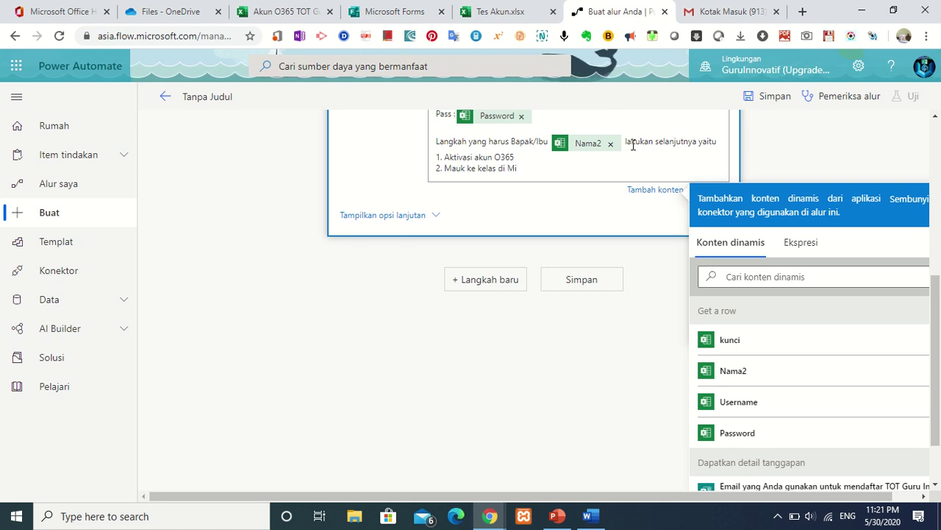
pyautogui.write('crosoft')
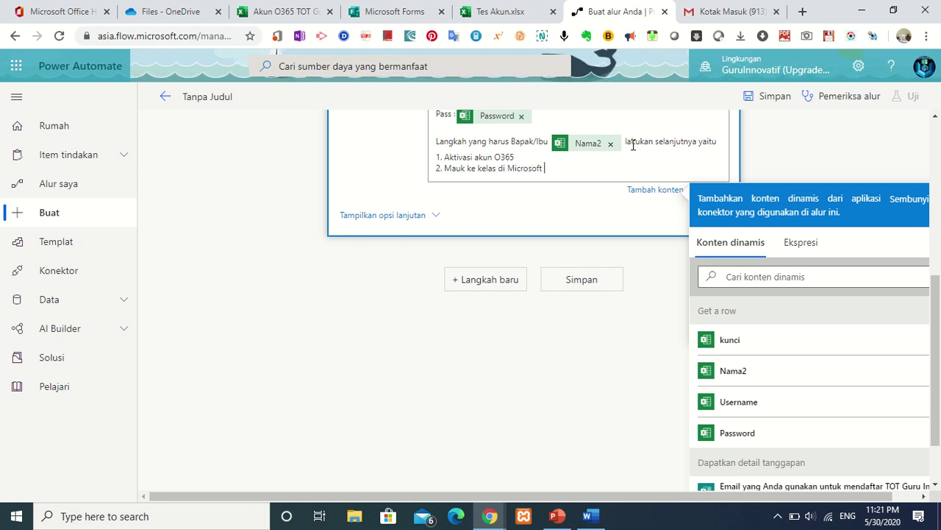
pyautogui.write(' Tea')
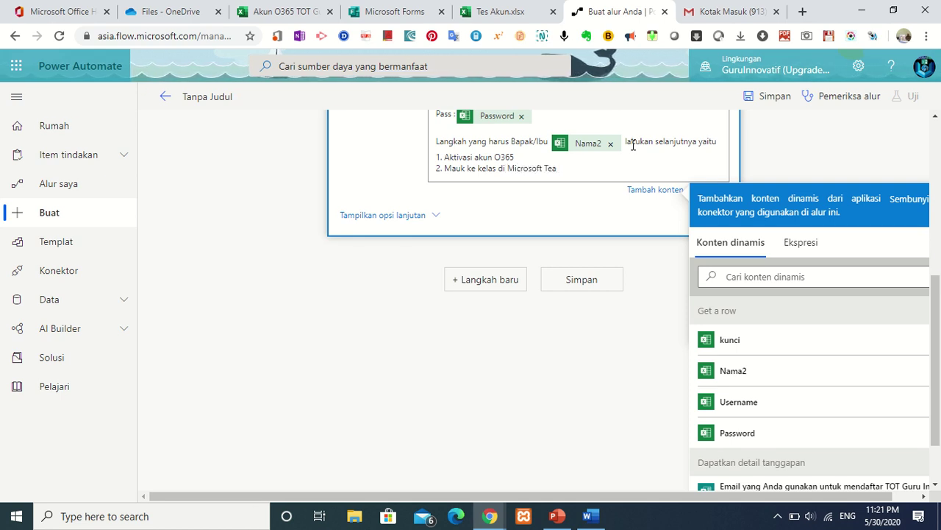
pyautogui.write('ms')
# Add the signature: 'Master Trainer', the sender's name, and 'Microsoft Innovative Educator Expert'.
pyautogui.press('Return')
pyautogui.press('Return')
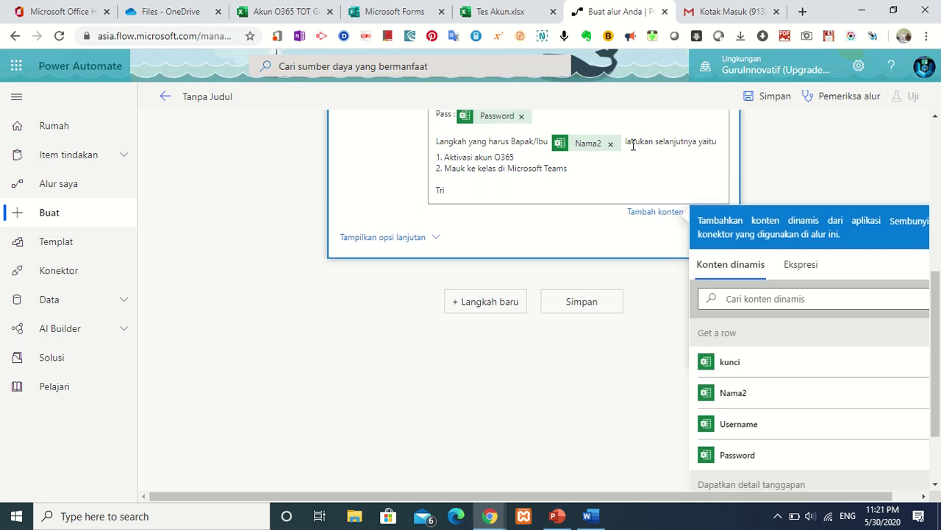
pyautogui.write('T')
pyautogui.press('BackSpace')
pyautogui.write('Mas')
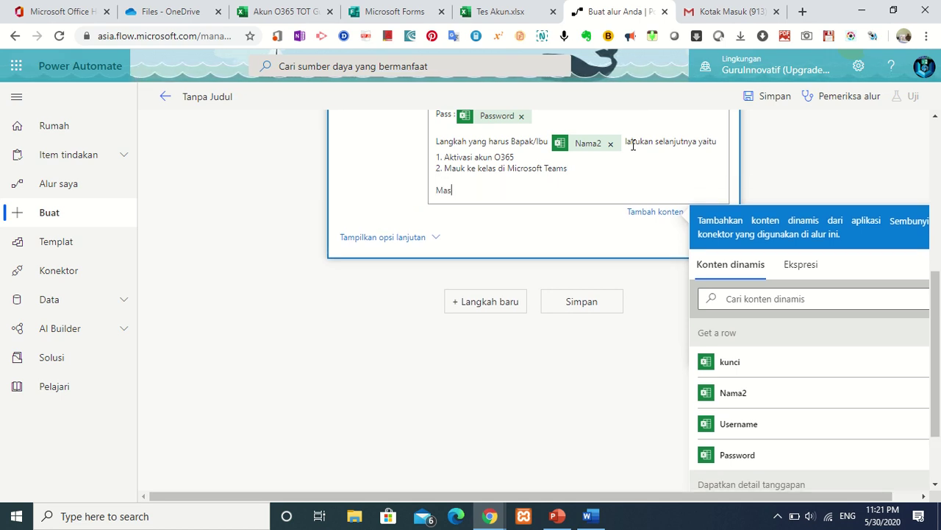
pyautogui.write('ter Tra')
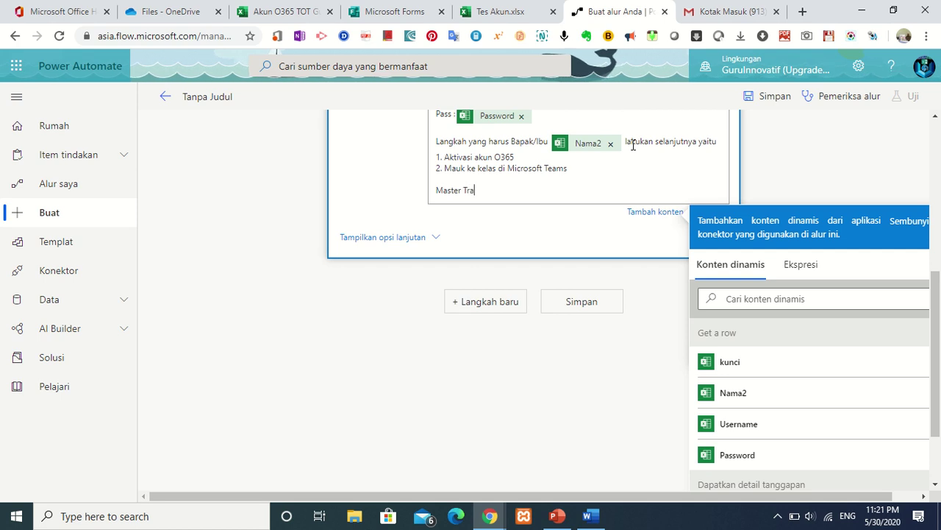
pyautogui.write('iner')
pyautogui.press('Return')
pyautogui.press('Return')
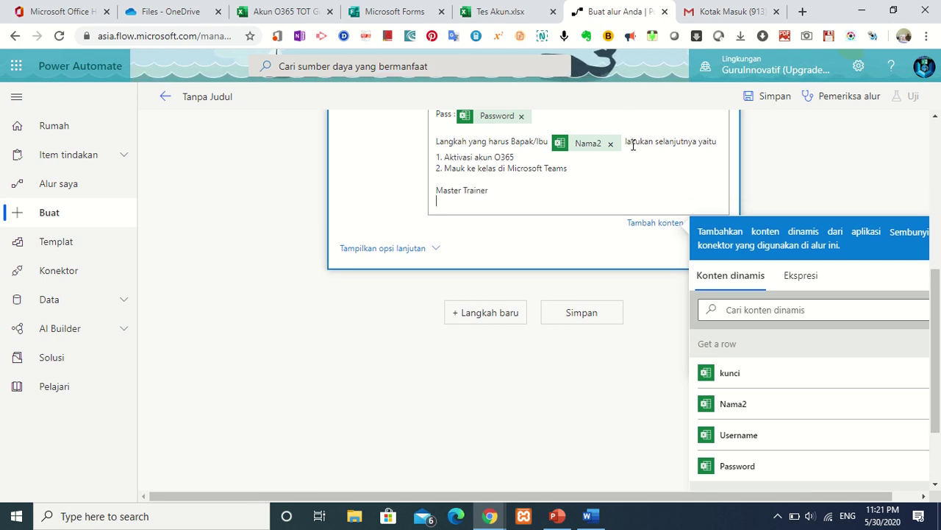
pyautogui.write('Tri ')
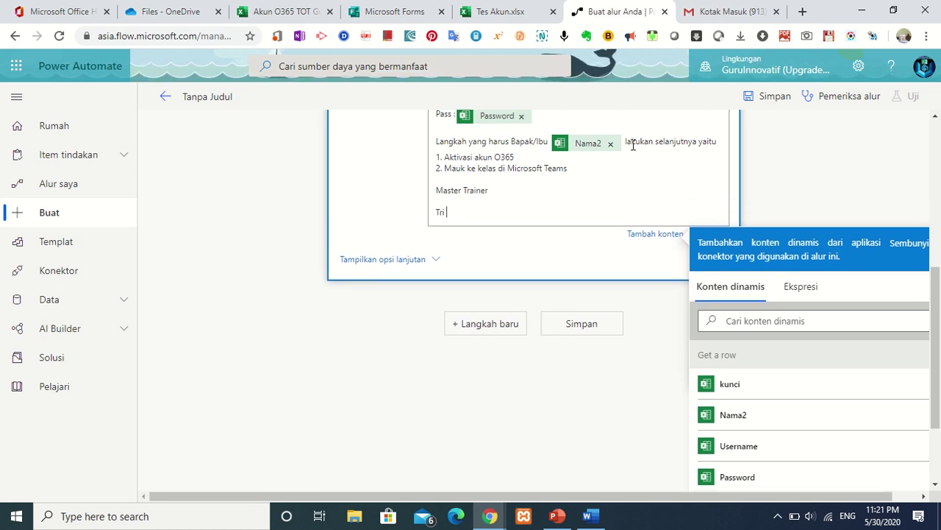
pyautogui.write('Haryan')
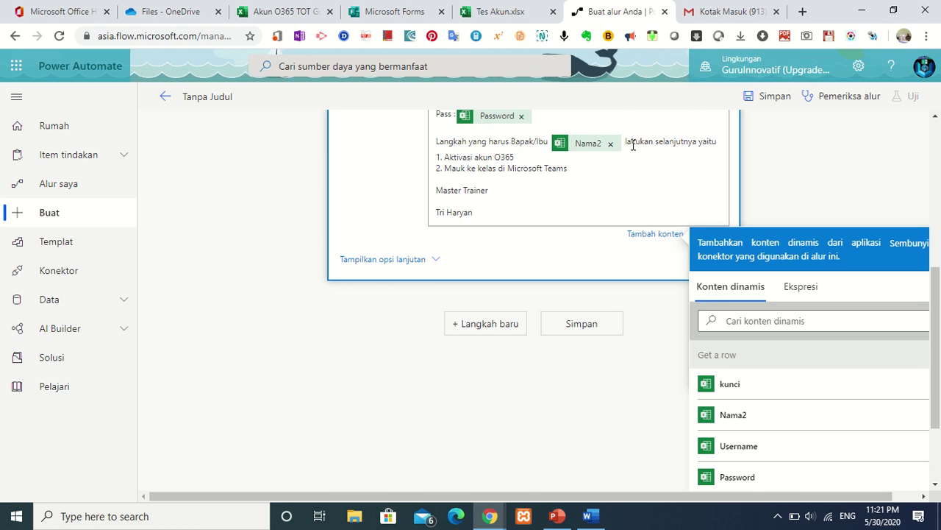
pyautogui.write('to')
pyautogui.press('Return')
pyautogui.write('M')
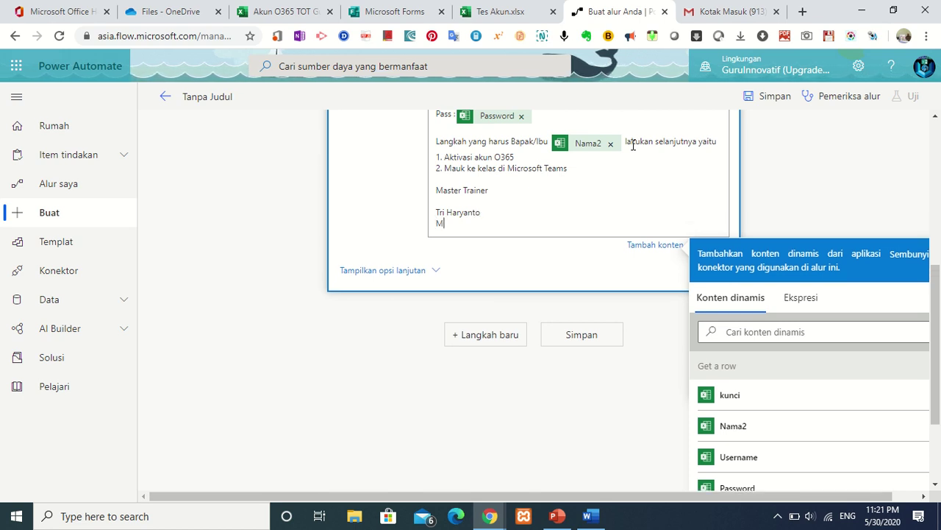
pyautogui.write('icro')
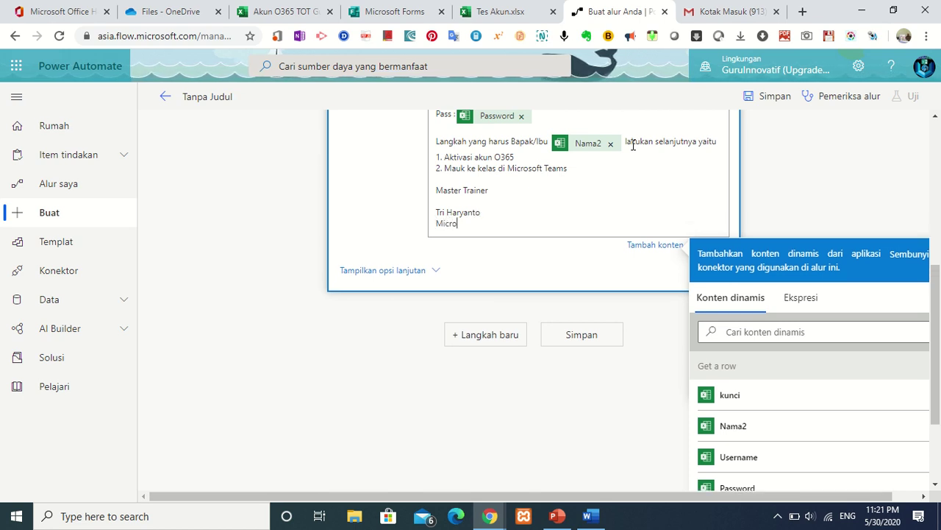
pyautogui.write('soft In')
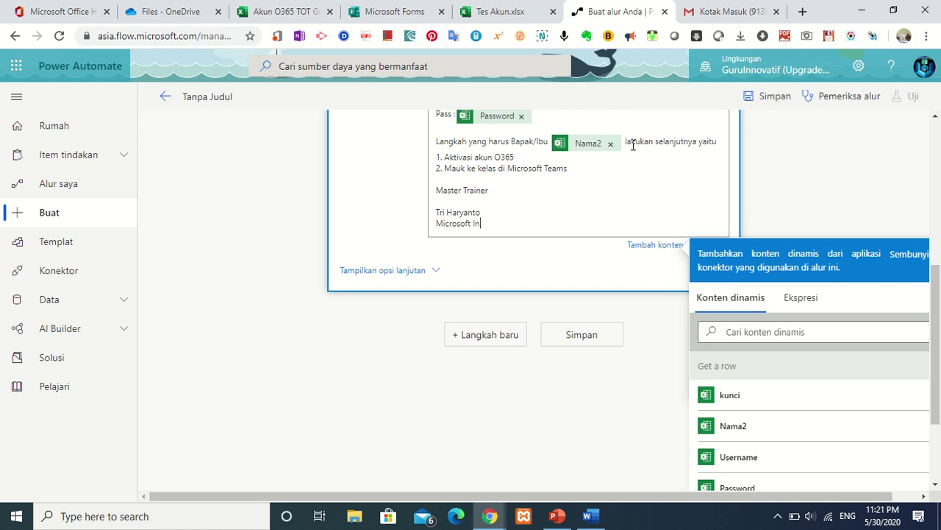
pyautogui.write('novati')
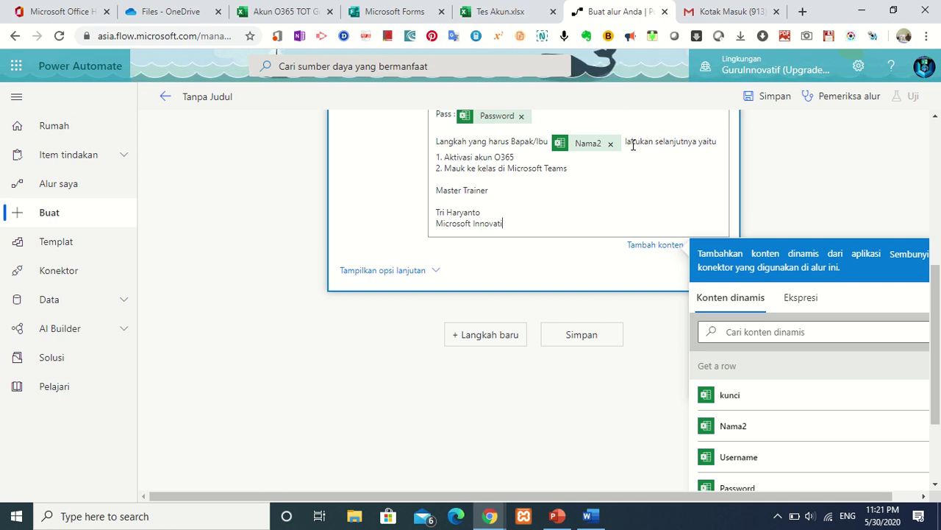
pyautogui.write('ve ')
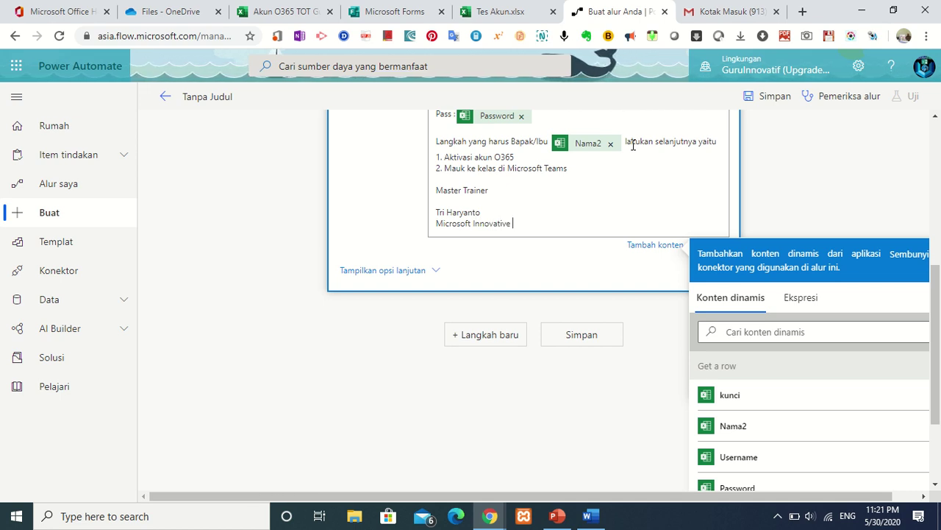
pyautogui.write('Edu')
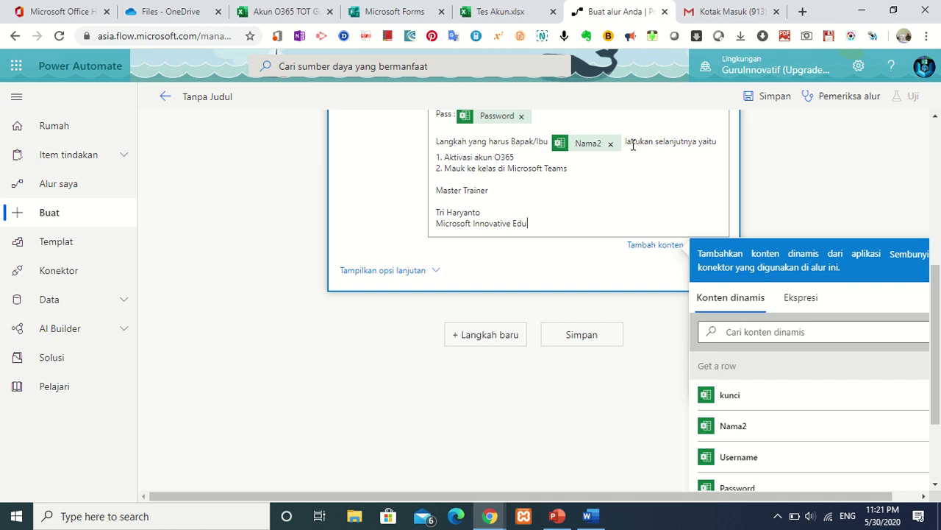
pyautogui.write('cator ')
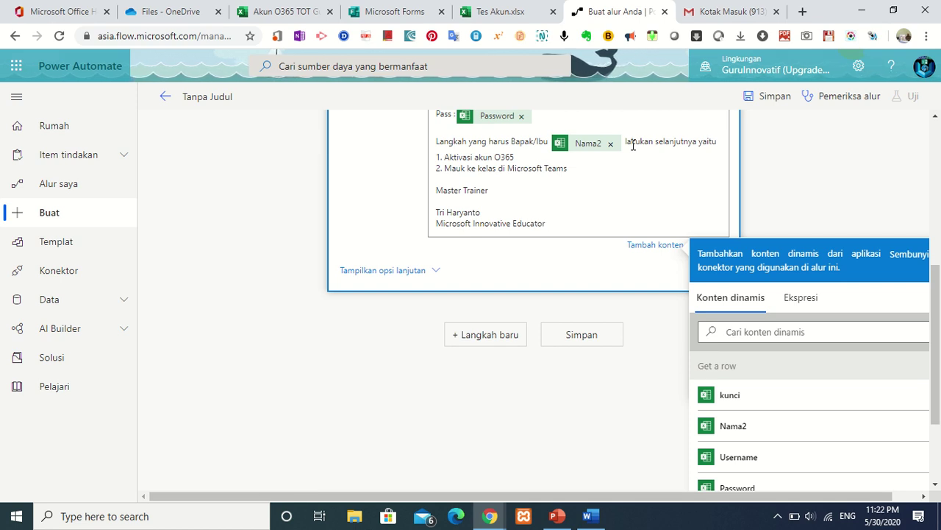
pyautogui.write('Expe')
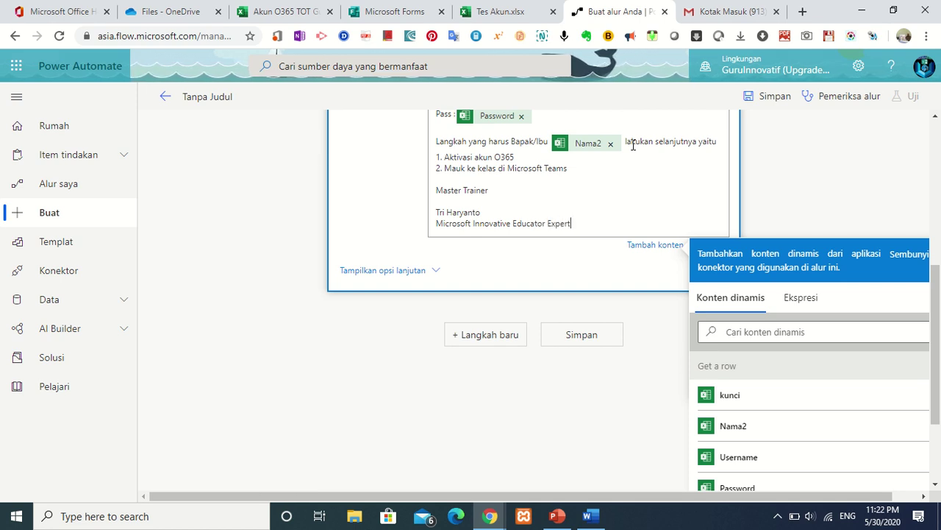
pyautogui.write('rt')
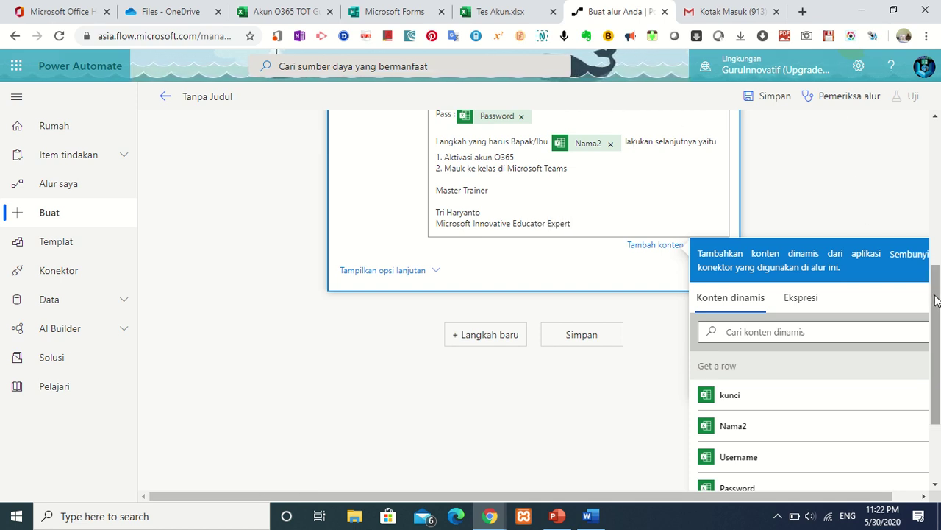
pyautogui.scroll(1, 938, 279)
pyautogui.moveTo(938, 280); pyautogui.dragTo(939, 325)
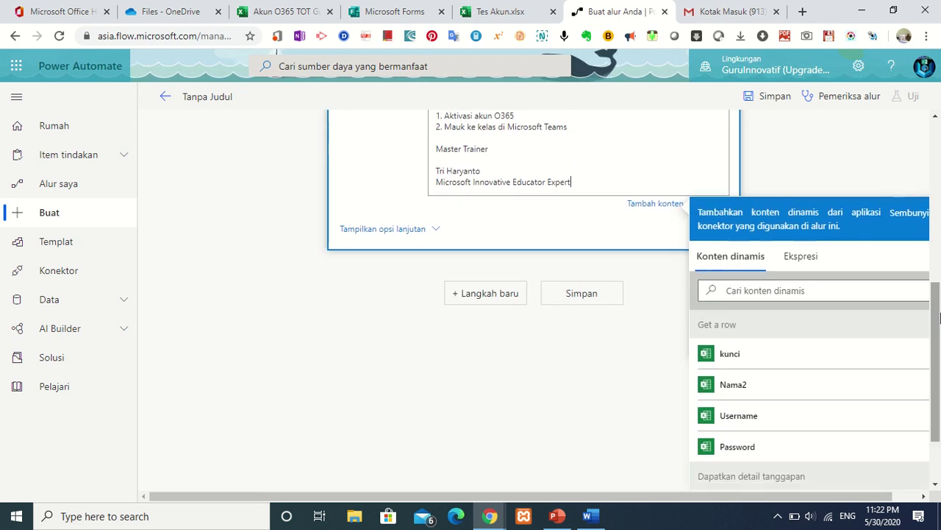
# Save the flow, start a test with the manual trigger option, and bring up the Akun O365 workbook.
pyautogui.click(589, 294)
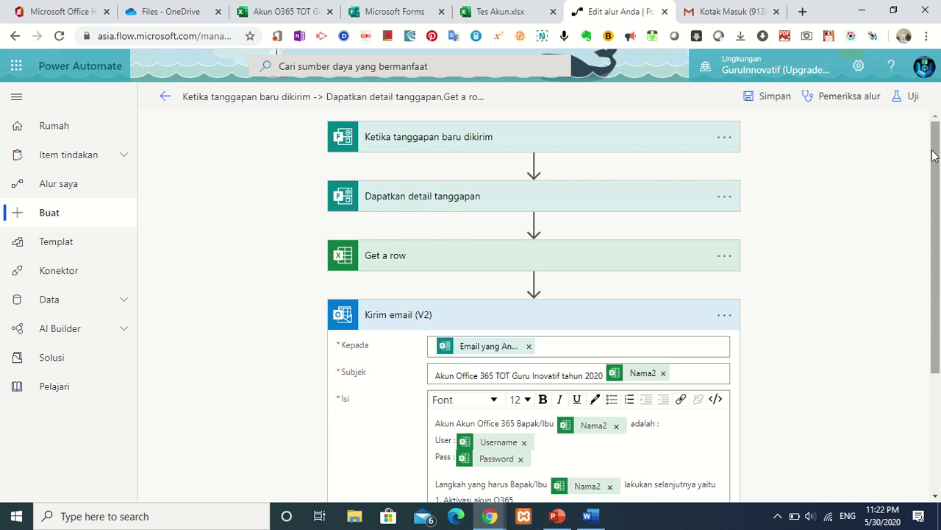
pyautogui.click(915, 98)
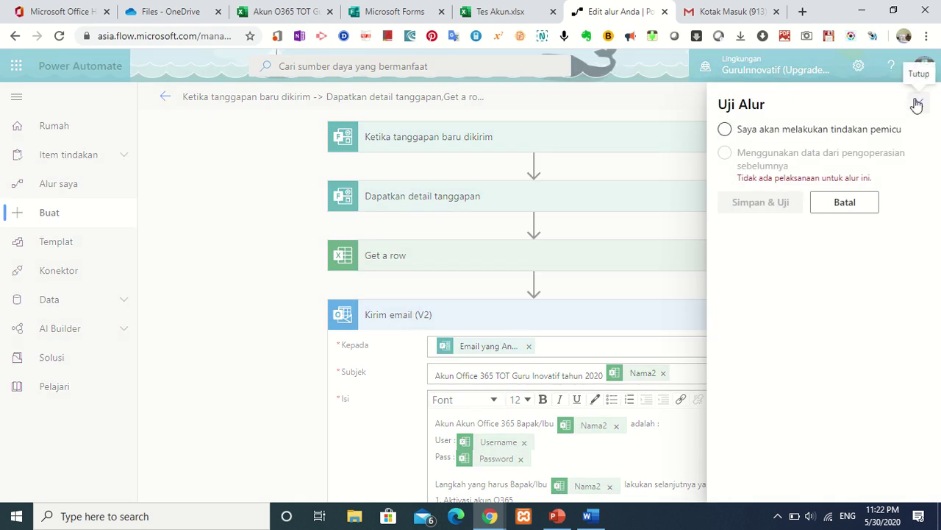
pyautogui.click(767, 133)
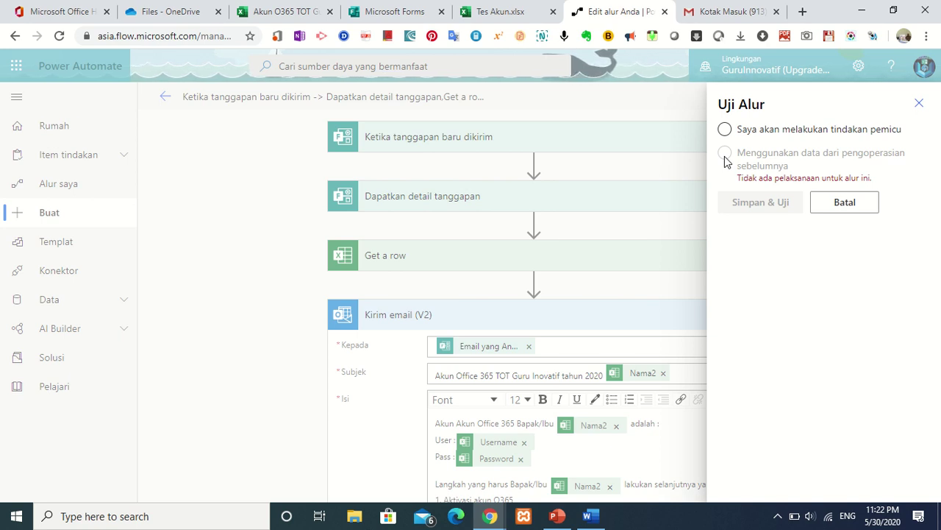
pyautogui.click(726, 130)
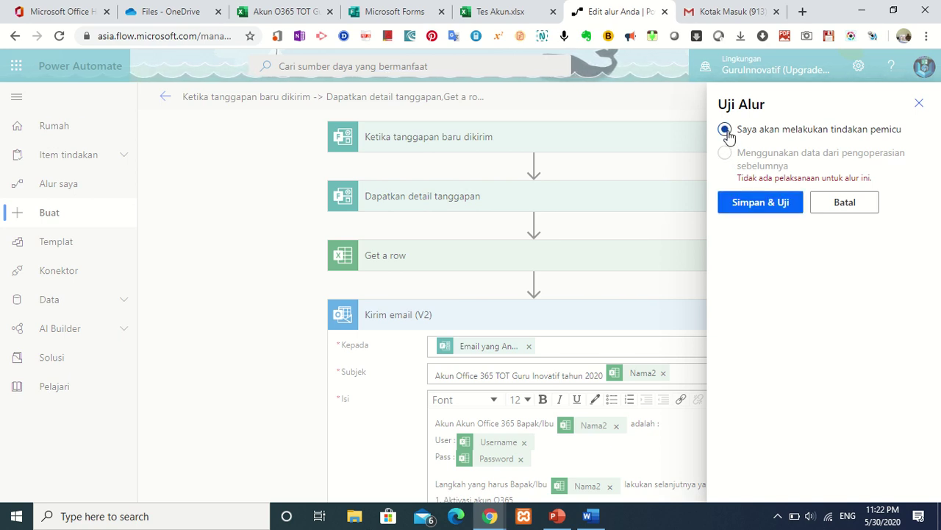
pyautogui.click(760, 202)
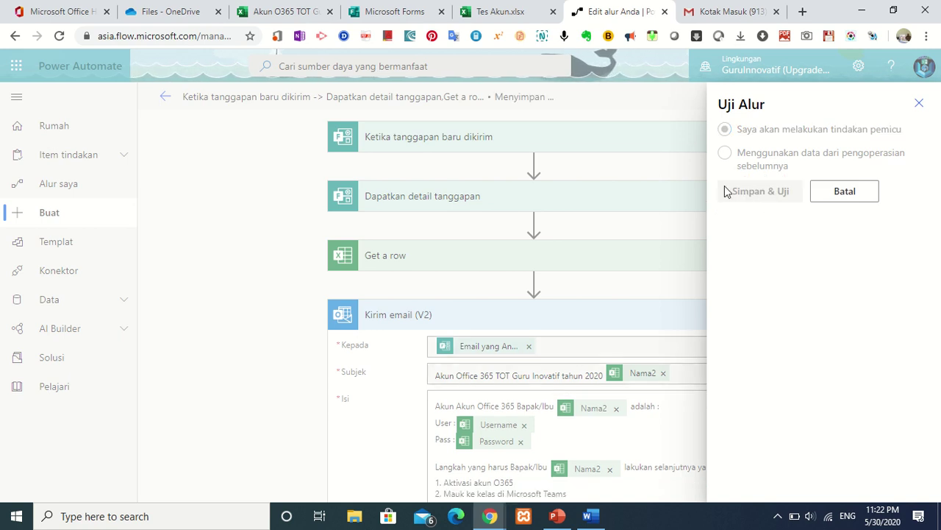
pyautogui.click(270, 14)
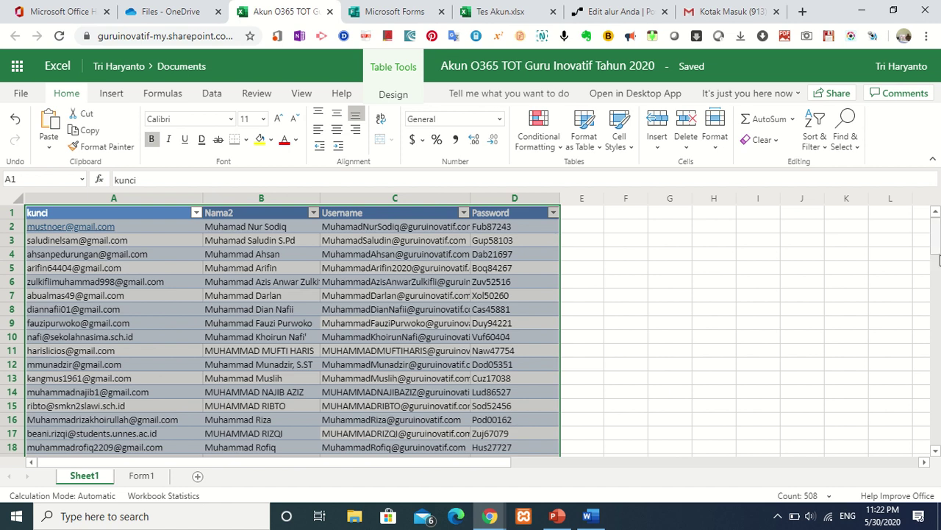
# Copy the test account's email from cell A126 and focus the form's email answer field.
pyautogui.moveTo(936, 237); pyautogui.dragTo(939, 392)
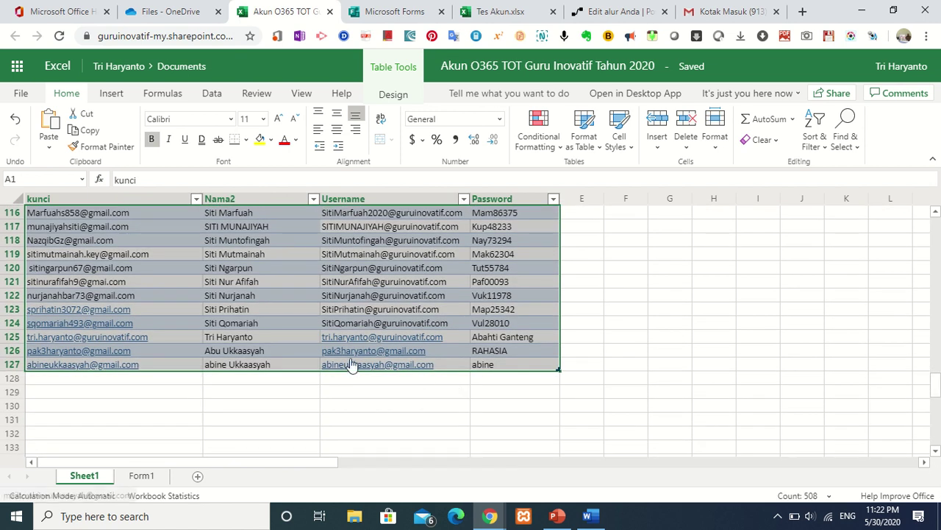
pyautogui.click(160, 351)
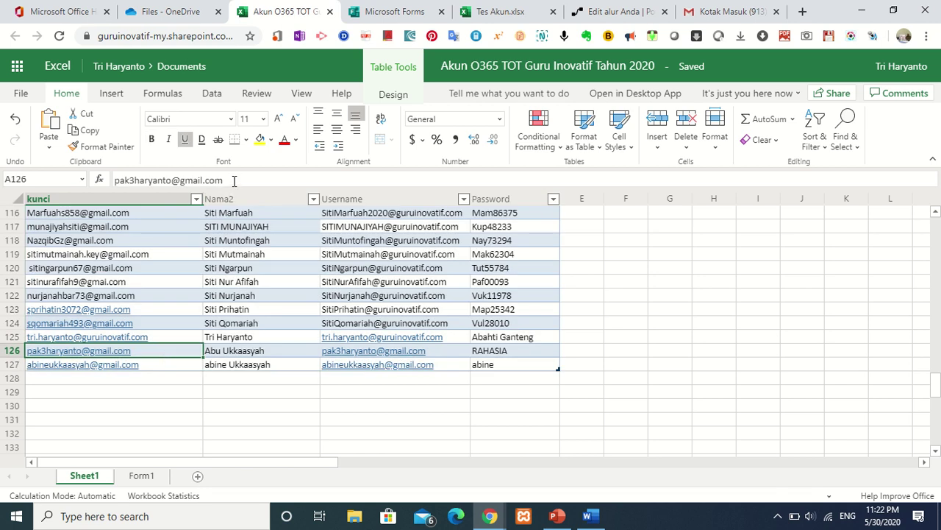
pyautogui.moveTo(236, 180); pyautogui.dragTo(42, 200)
pyautogui.hotkey('ctrl', 'c')
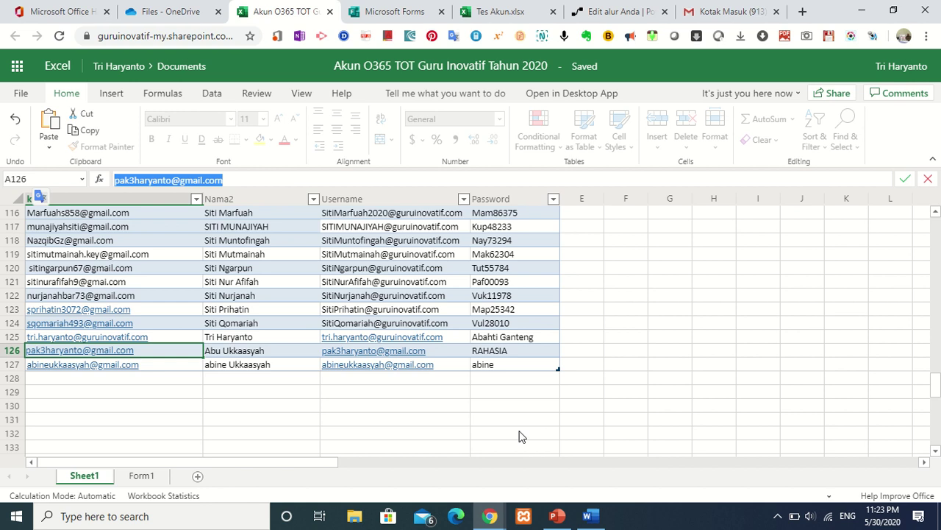
pyautogui.click(489, 516)
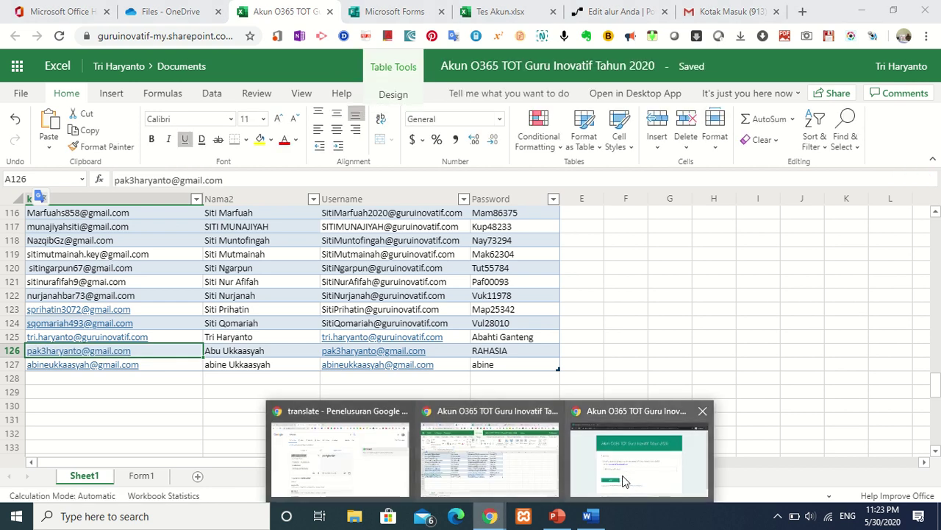
pyautogui.click(622, 481)
pyautogui.click(331, 314)
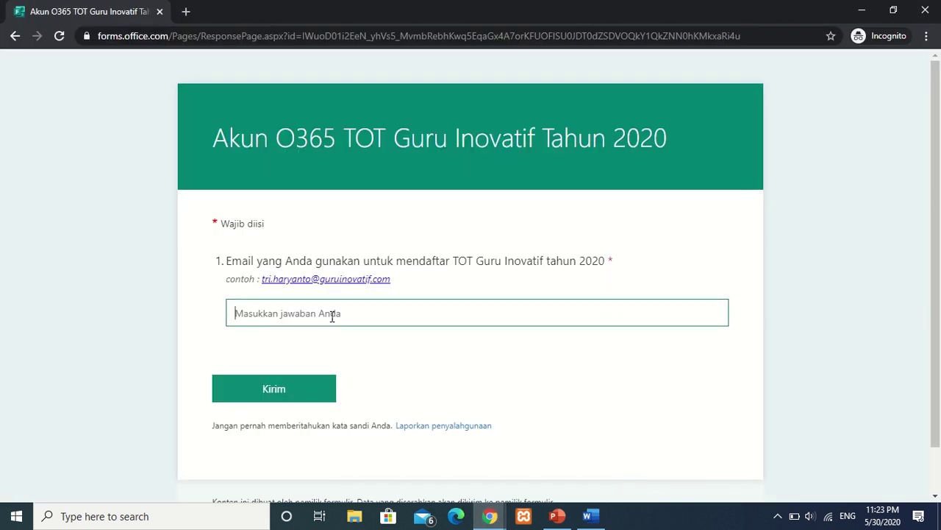
# Paste the account email into the form, submit the response, and return to the Excel workbook.
pyautogui.hotkey('ctrl', 'v')
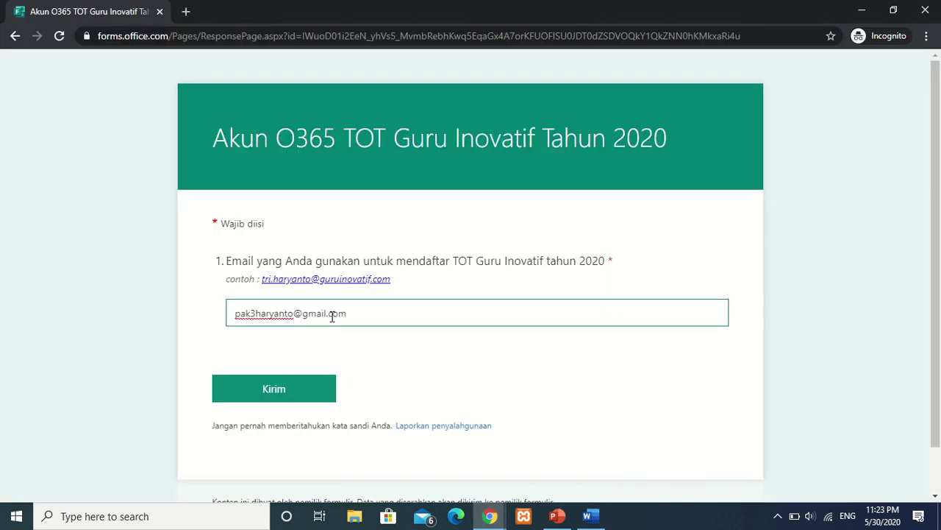
pyautogui.click(303, 386)
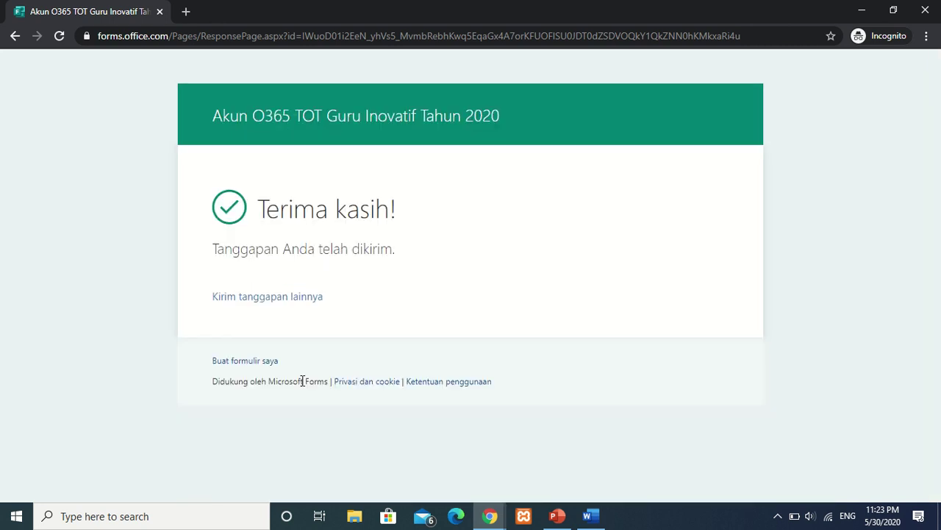
pyautogui.click(489, 518)
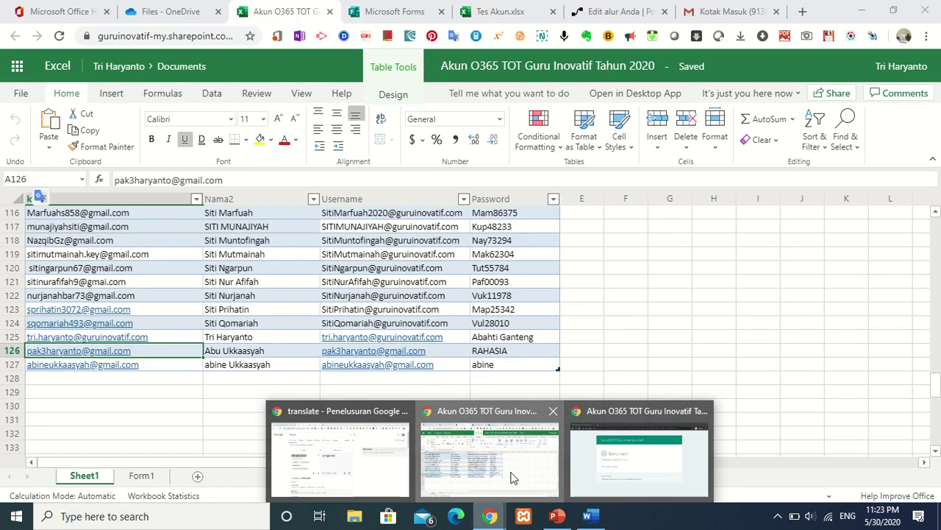
pyautogui.click(511, 478)
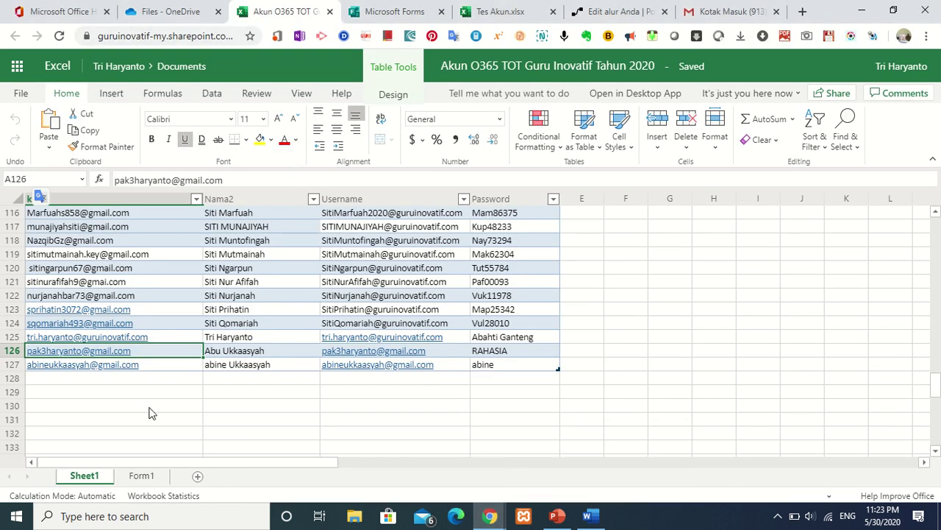
# Check the new response's email on the Form1 sheet, then view the flow's run result.
pyautogui.click(138, 477)
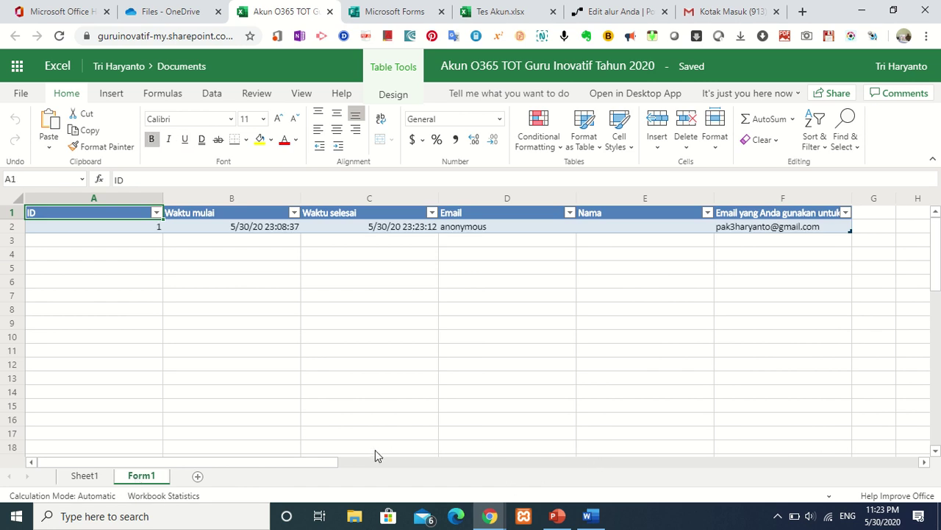
pyautogui.moveTo(312, 463); pyautogui.dragTo(433, 450)
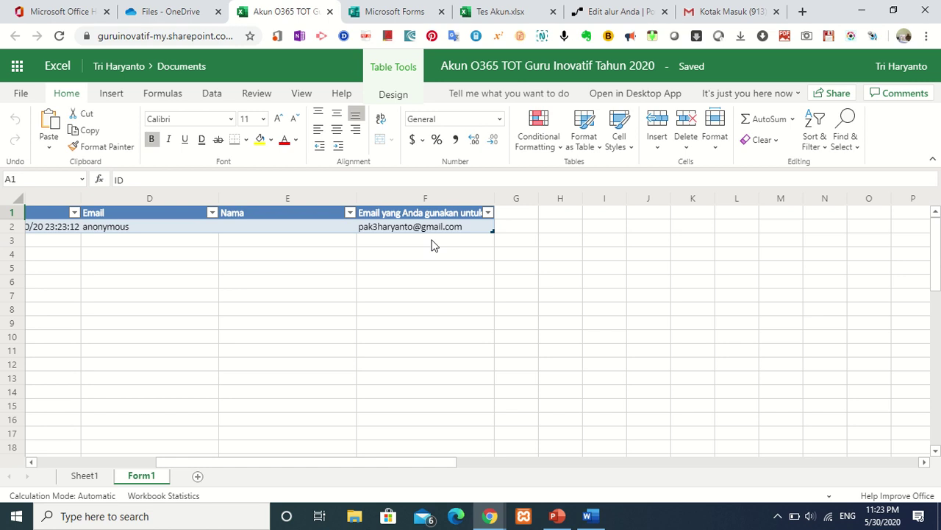
pyautogui.click(603, 14)
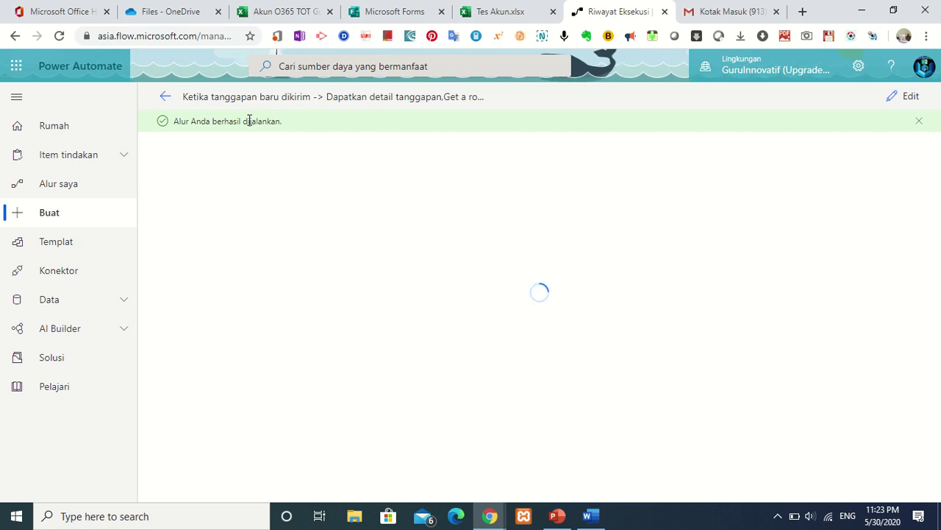
# In Gmail, open the newest inbox message 'Akun Office 365 TOT Guru Inovatif tahun 2020' to view the sent credentials.
pyautogui.click(718, 12)
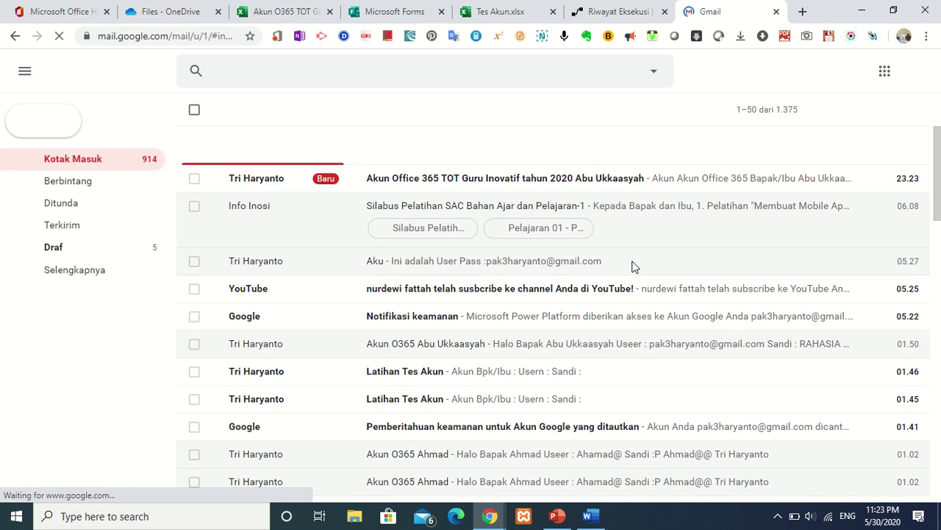
pyautogui.click(490, 181)
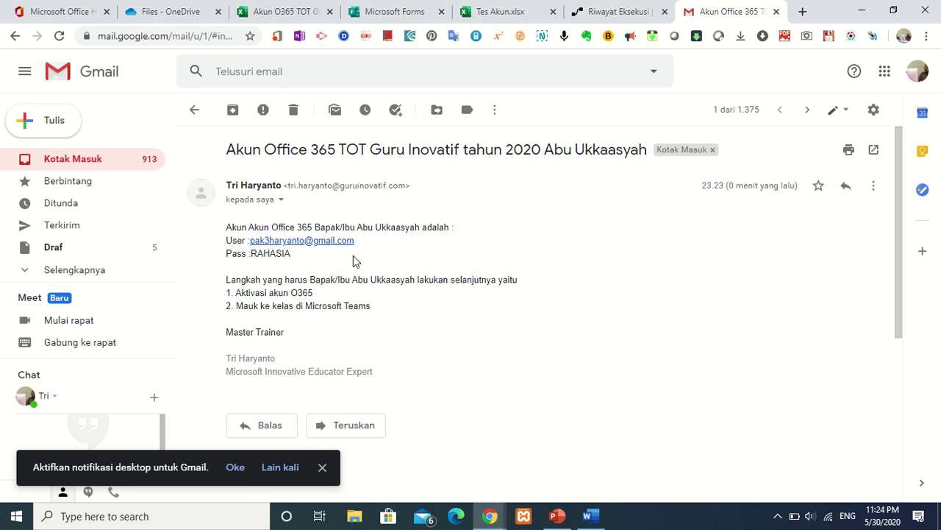
pyautogui.moveTo(427, 33)
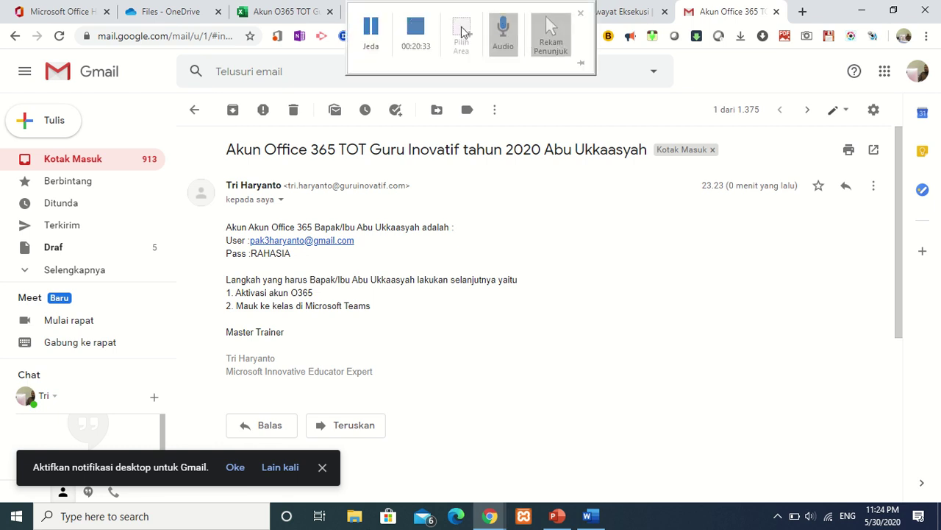